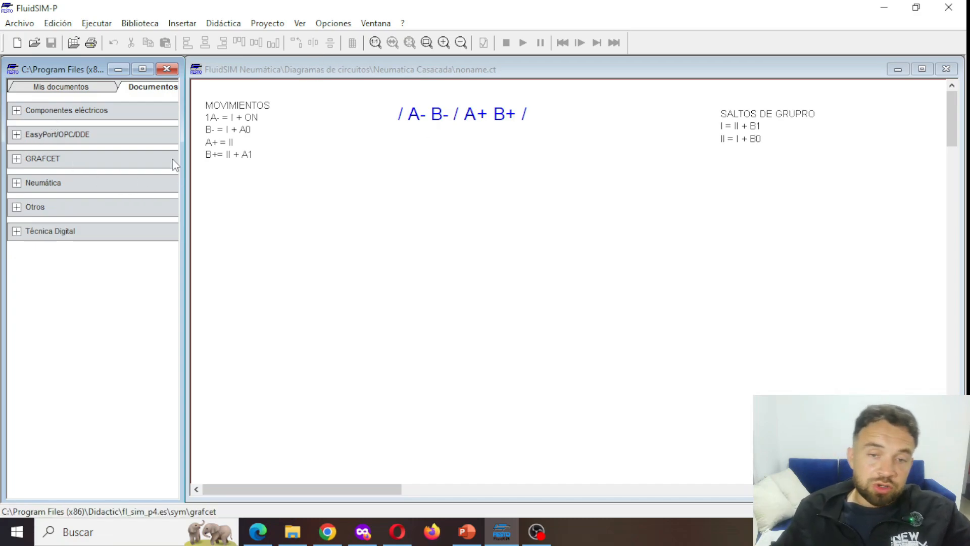
Place a double-acting cylinder from the pneumatic actuators below the sequence text in the circuit.
{"action": "left_click", "coordinate": [17, 183]}
{"action": "left_click", "coordinate": [17, 183]}
{"action": "left_click", "coordinate": [17, 183]}
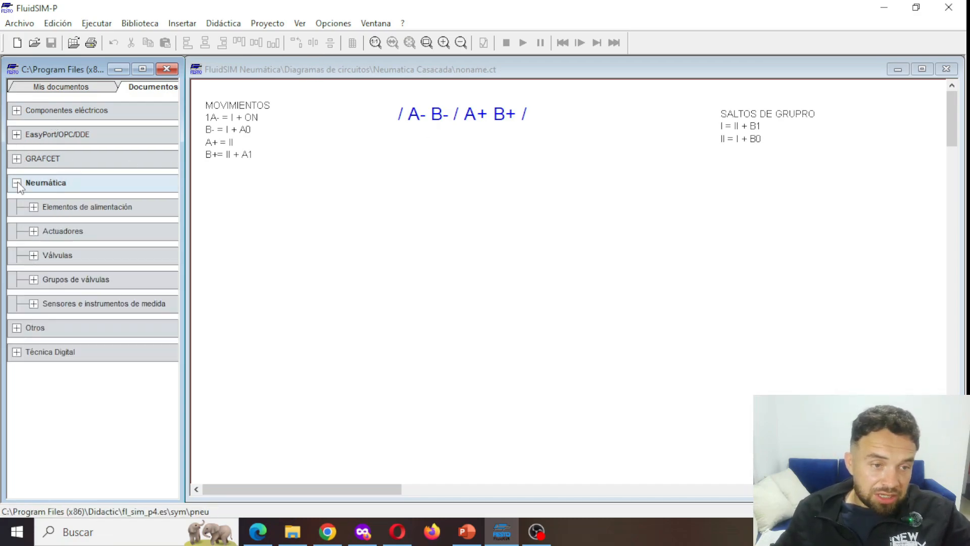
{"action": "left_click", "coordinate": [33, 232]}
{"action": "left_click_drag", "start_coordinate": [33, 319], "coordinate": [331, 188]}
Place a configurable 5/n-way valve in the circuit, centred below the cylinder.
{"action": "left_click", "coordinate": [34, 231]}
{"action": "left_click", "coordinate": [33, 255]}
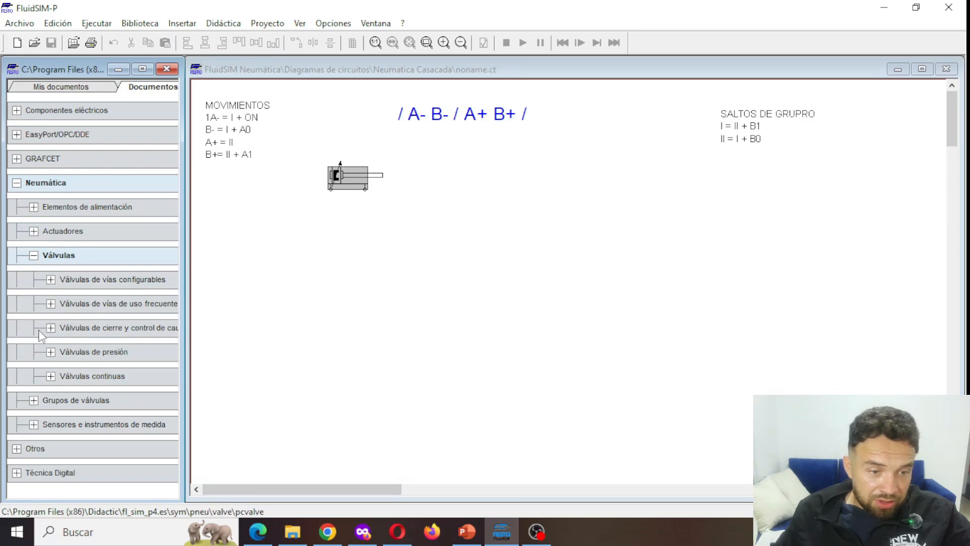
{"action": "left_click", "coordinate": [50, 279]}
{"action": "left_click_drag", "start_coordinate": [31, 360], "coordinate": [323, 304]}
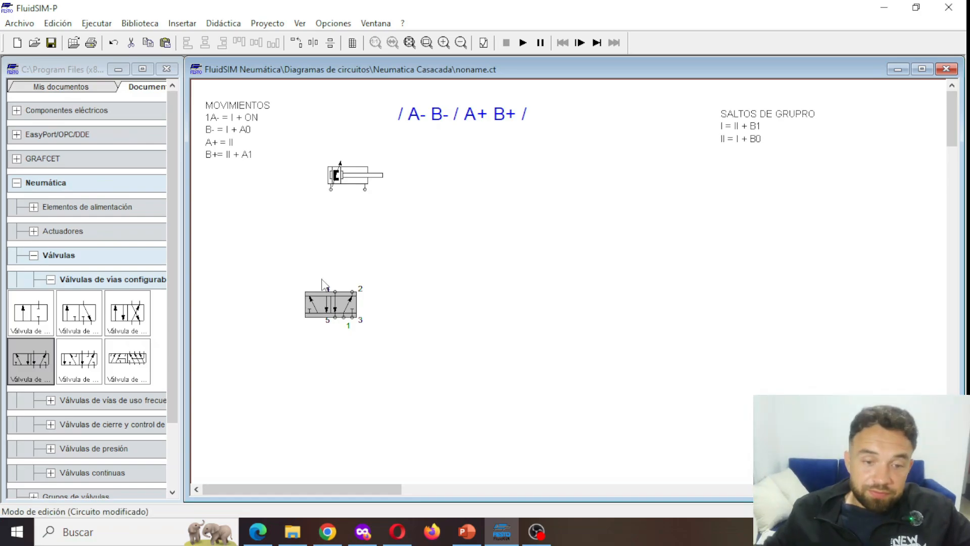
{"action": "left_click_drag", "start_coordinate": [324, 311], "coordinate": [328, 296]}
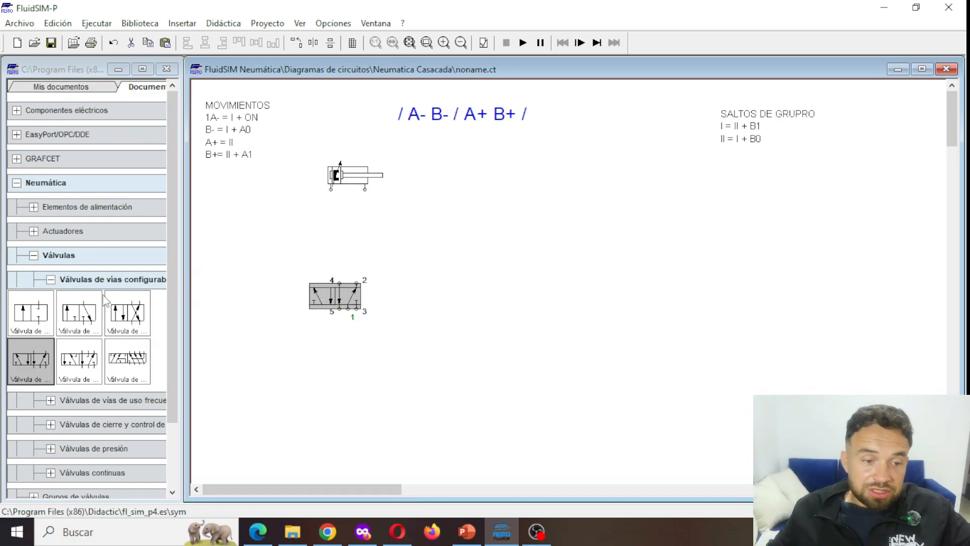
Place an adjustable throttle valve between the cylinder and the 5/n-way valve and rotate it to vertical.
{"action": "left_click", "coordinate": [51, 280]}
{"action": "left_click", "coordinate": [51, 327]}
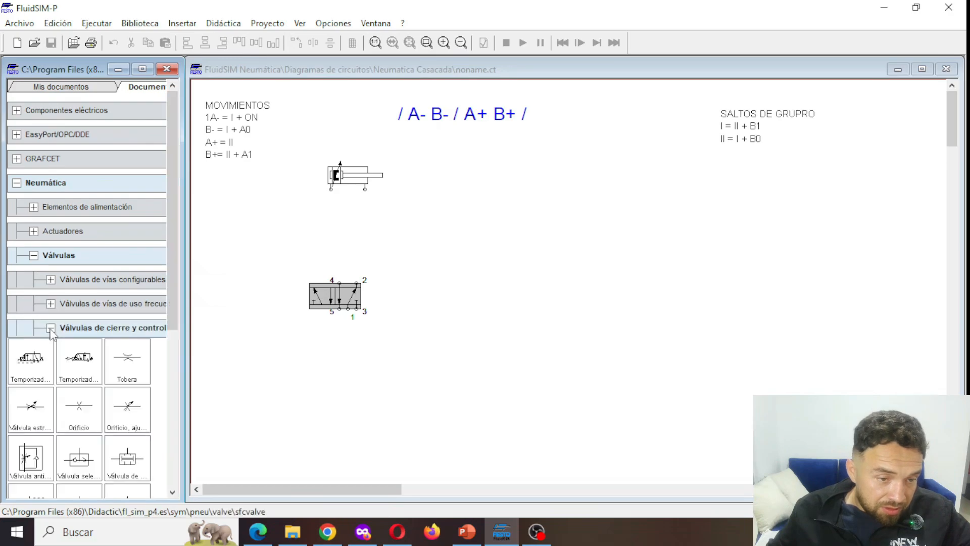
{"action": "left_click_drag", "start_coordinate": [30, 406], "coordinate": [337, 240]}
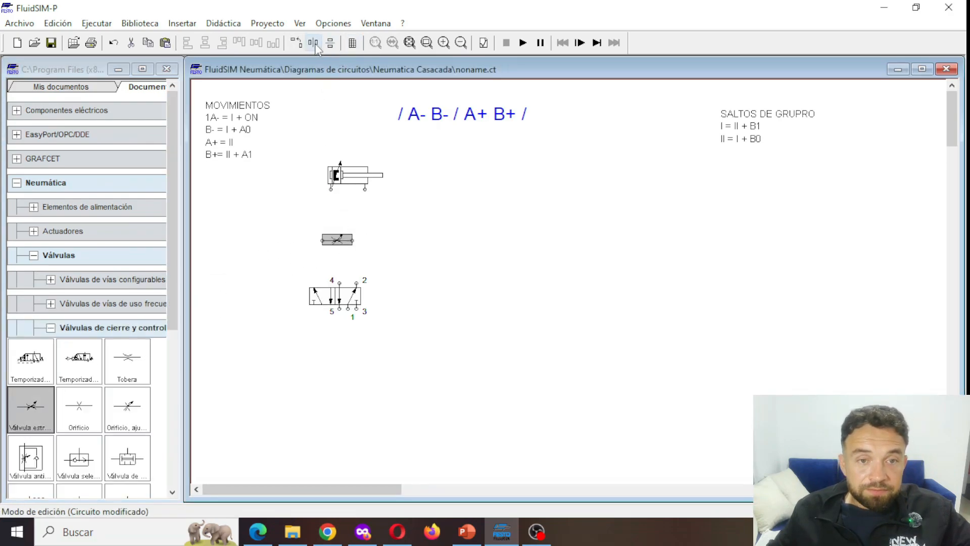
{"action": "left_click", "coordinate": [294, 45]}
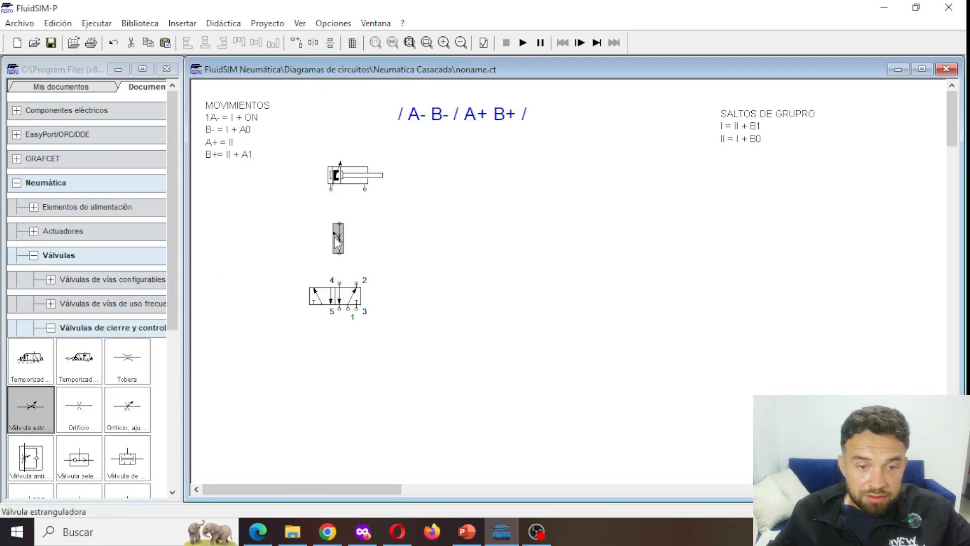
Set the throttle valve's opening degree to 10% and show that value on the symbol.
{"action": "double_click", "coordinate": [338, 237]}
{"action": "left_click", "coordinate": [477, 222]}
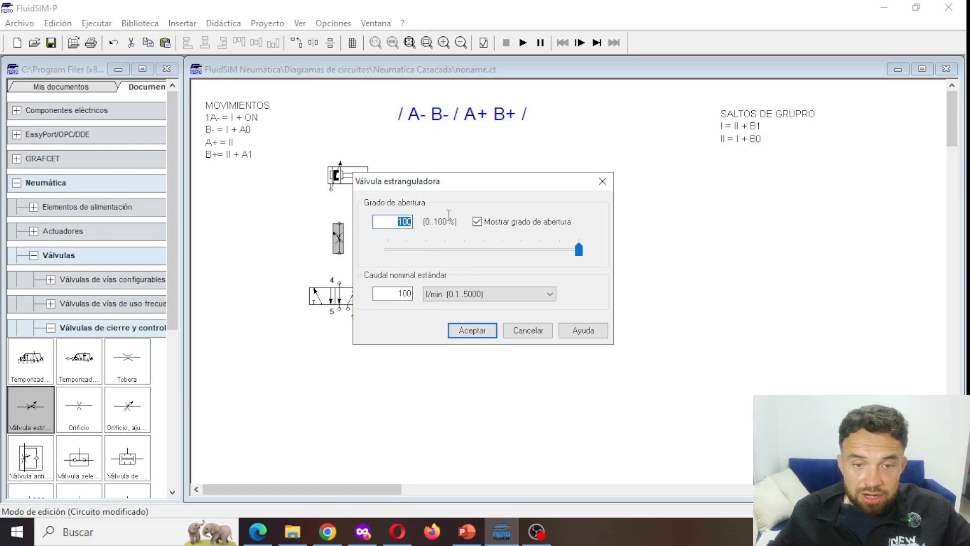
{"action": "type", "text": "10"}
{"action": "key", "text": "Return"}
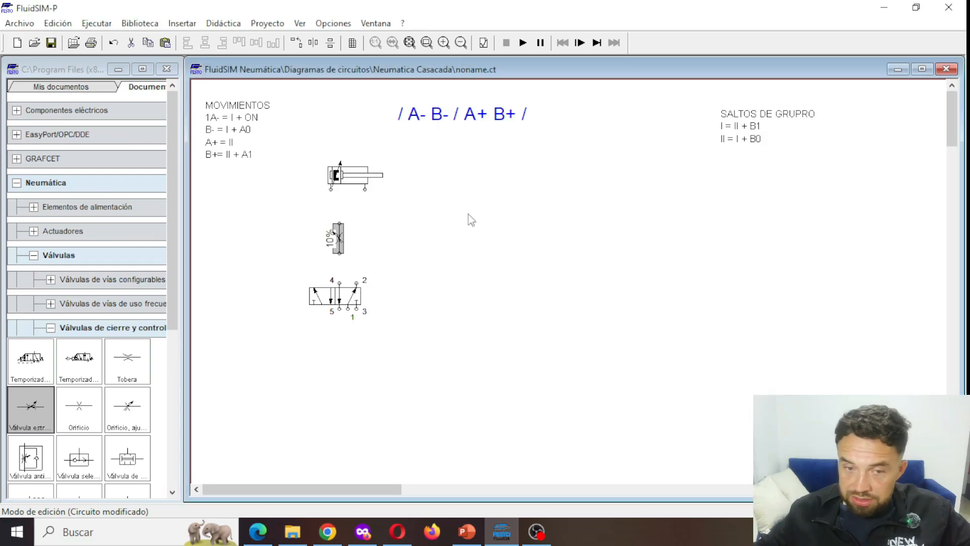
Duplicate the throttle valve and connect one to each cylinder port and to the outlets 4 and 2 of the 5/n-way valve.
{"action": "left_click_drag", "start_coordinate": [329, 238], "coordinate": [331, 189]}
{"action": "left_click", "coordinate": [332, 227]}
{"action": "key", "text": "ctrl+c"}
{"action": "key", "text": "ctrl+v"}
{"action": "mouse_move", "coordinate": [589, 311]}
{"action": "left_mouse_down"}
{"action": "mouse_move", "coordinate": [425, 234]}
{"action": "mouse_move", "coordinate": [364, 222]}
{"action": "mouse_move", "coordinate": [365, 190]}
{"action": "left_mouse_up"}
{"action": "mouse_move", "coordinate": [365, 240]}
{"action": "left_mouse_down"}
{"action": "mouse_move", "coordinate": [357, 283]}
{"action": "mouse_move", "coordinate": [339, 283]}
{"action": "left_mouse_up"}
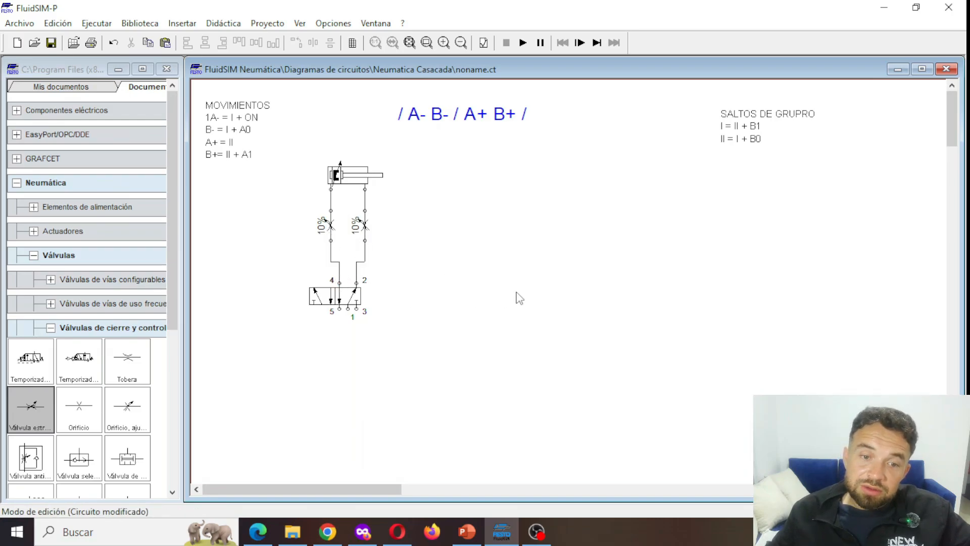
Configure the 5/n-way valve with pneumatic pilot actuation on both its left and right sides.
{"action": "double_click", "coordinate": [336, 303]}
{"action": "left_click", "coordinate": [385, 270]}
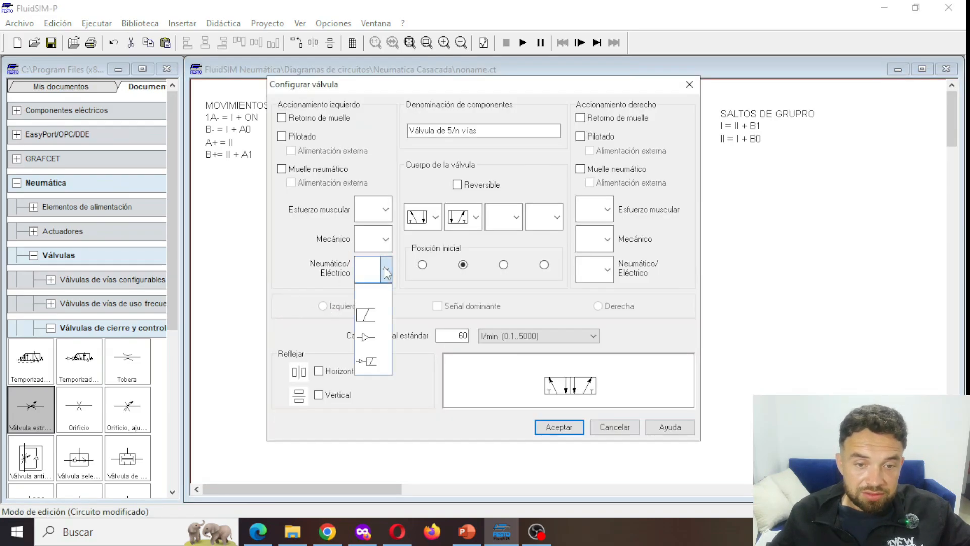
{"action": "left_click", "coordinate": [374, 318]}
{"action": "left_click", "coordinate": [608, 269]}
{"action": "left_click", "coordinate": [588, 341]}
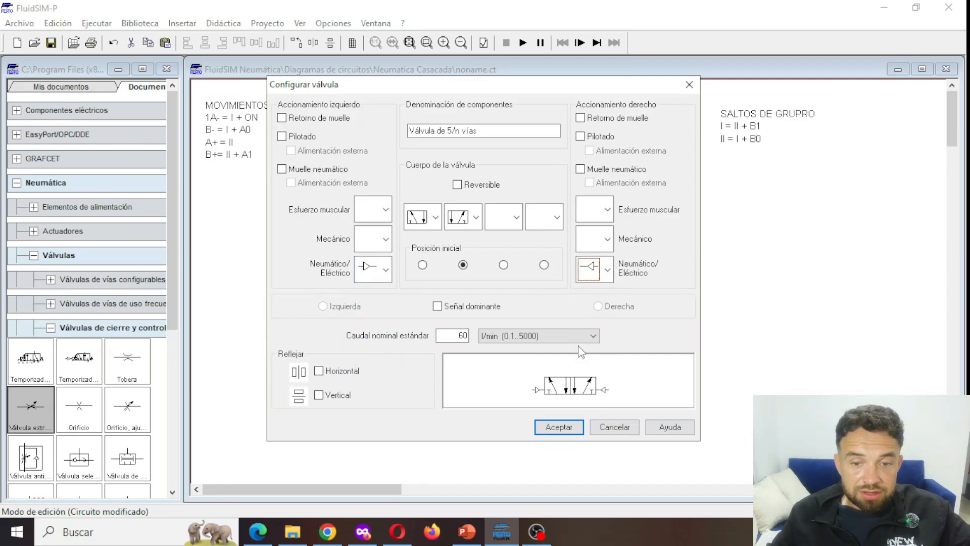
{"action": "left_click", "coordinate": [558, 427]}
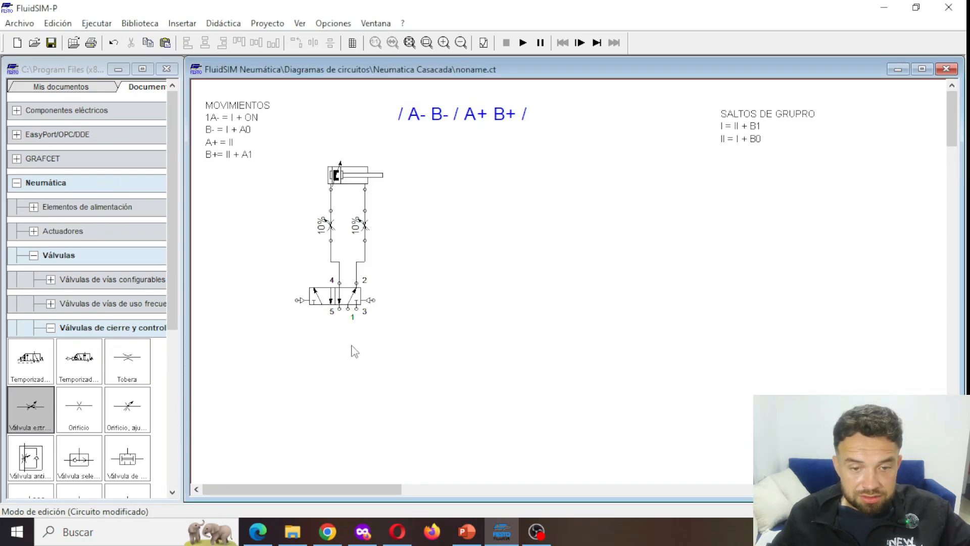
Fit silencers to exhaust ports 3 and 5 of the 5/n-way valve.
{"action": "double_click", "coordinate": [356, 308]}
{"action": "left_click", "coordinate": [497, 301]}
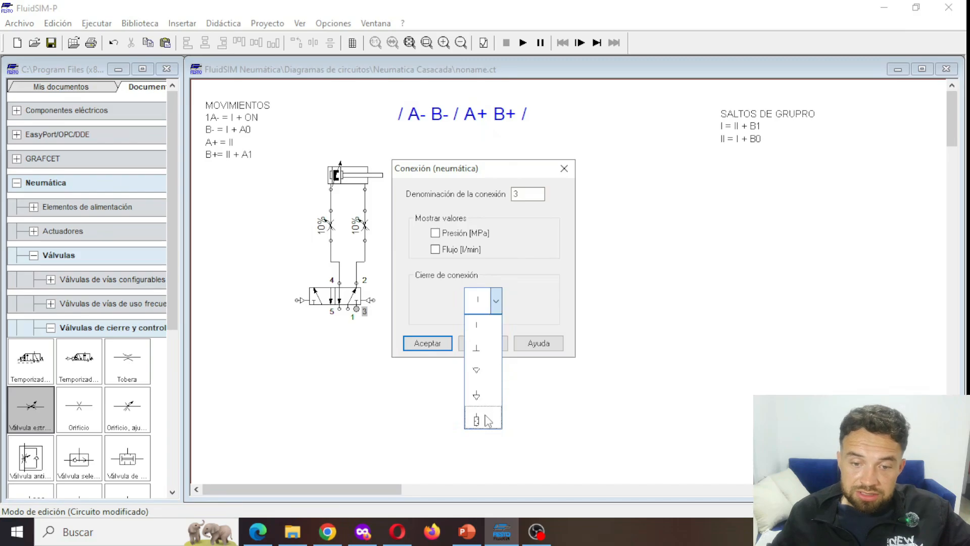
{"action": "left_click", "coordinate": [477, 394]}
{"action": "left_click", "coordinate": [412, 343]}
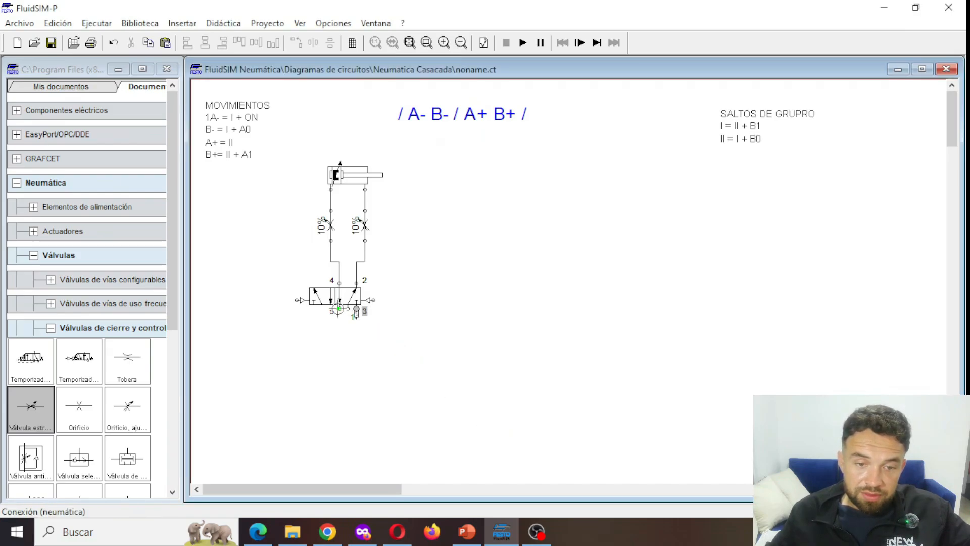
{"action": "double_click", "coordinate": [339, 308]}
{"action": "left_click", "coordinate": [497, 300]}
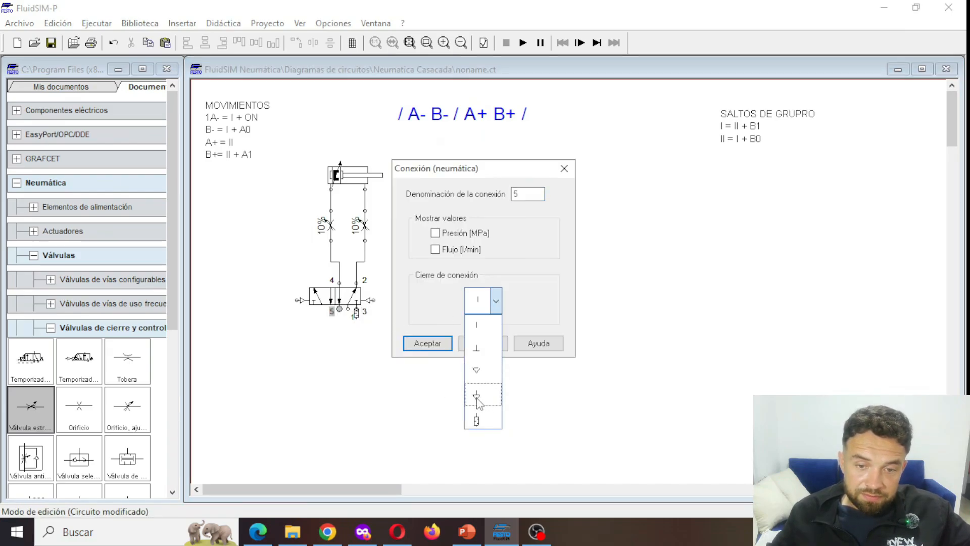
{"action": "left_click", "coordinate": [478, 394]}
{"action": "left_click", "coordinate": [426, 346]}
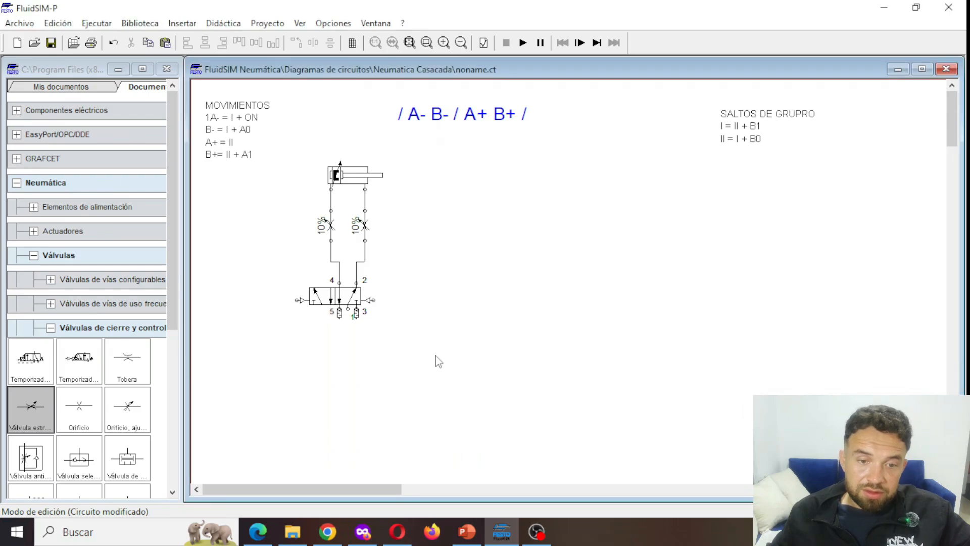
Shift the cylinder, throttles and directional valve together slightly to the right.
{"action": "left_click_drag", "start_coordinate": [313, 184], "coordinate": [454, 349]}
{"action": "left_click_drag", "start_coordinate": [357, 298], "coordinate": [370, 299]}
{"action": "left_click", "coordinate": [583, 318]}
Duplicate the whole cylinder, throttle and valve assembly and place the copy to the right of the original.
{"action": "left_click_drag", "start_coordinate": [291, 145], "coordinate": [434, 350]}
{"action": "key", "text": "ctrl+c"}
{"action": "key", "text": "ctrl+v"}
{"action": "left_click_drag", "start_coordinate": [602, 365], "coordinate": [525, 296]}
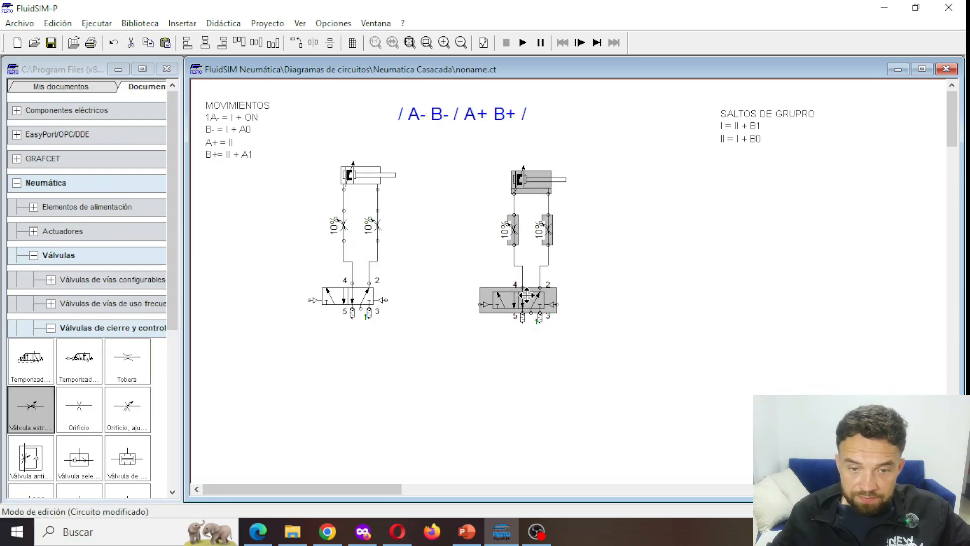
{"action": "left_click", "coordinate": [476, 271]}
Set the initial position of both 5/n-way valves to the first, leftmost switching position.
{"action": "double_click", "coordinate": [355, 298]}
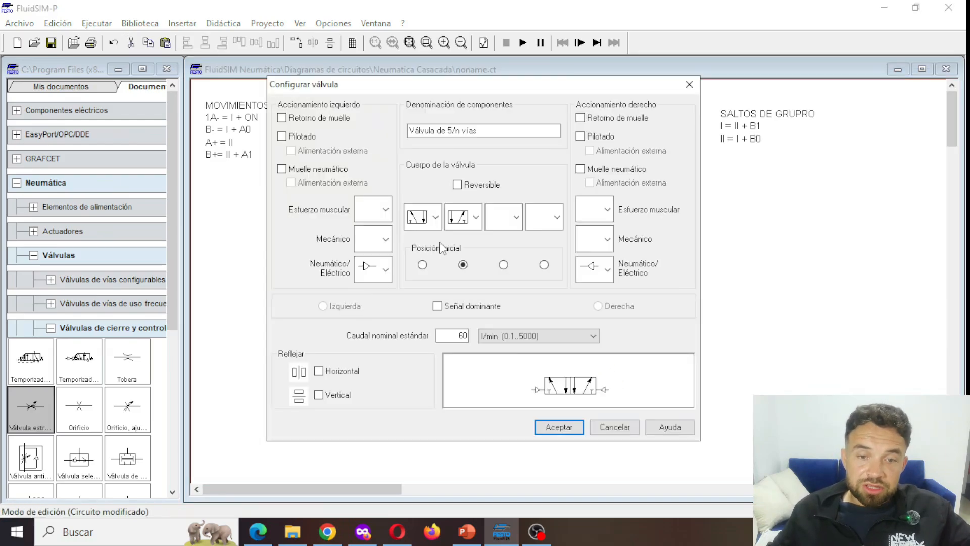
{"action": "left_click", "coordinate": [551, 428]}
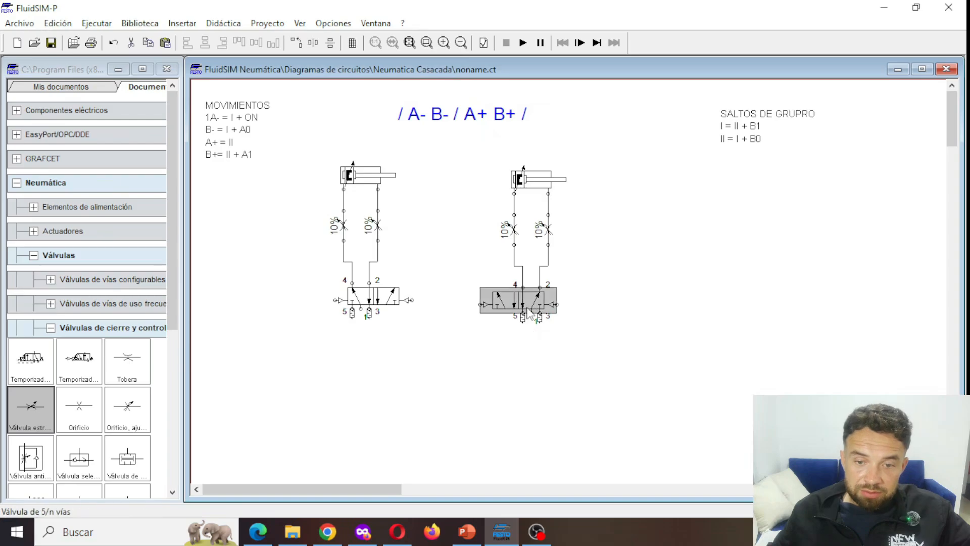
{"action": "double_click", "coordinate": [543, 319]}
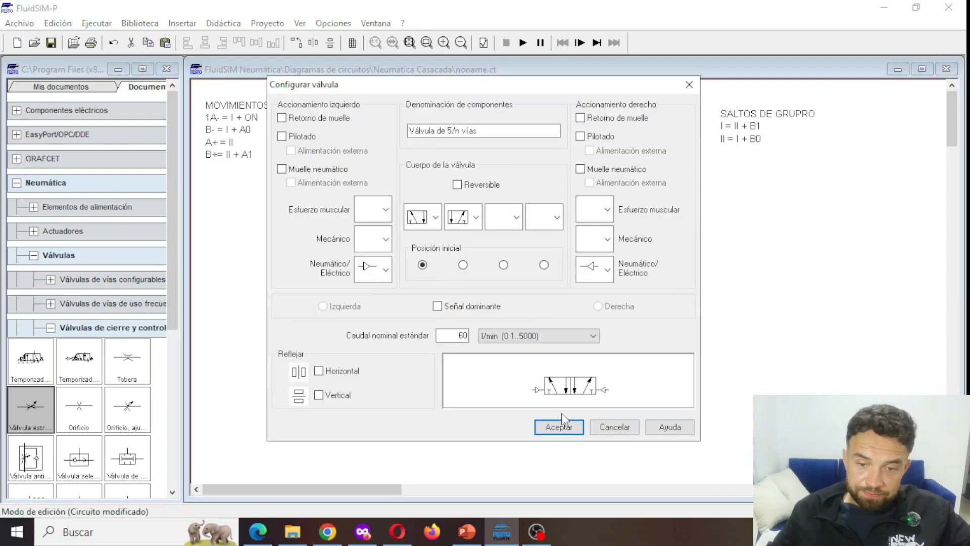
{"action": "left_click", "coordinate": [558, 427]}
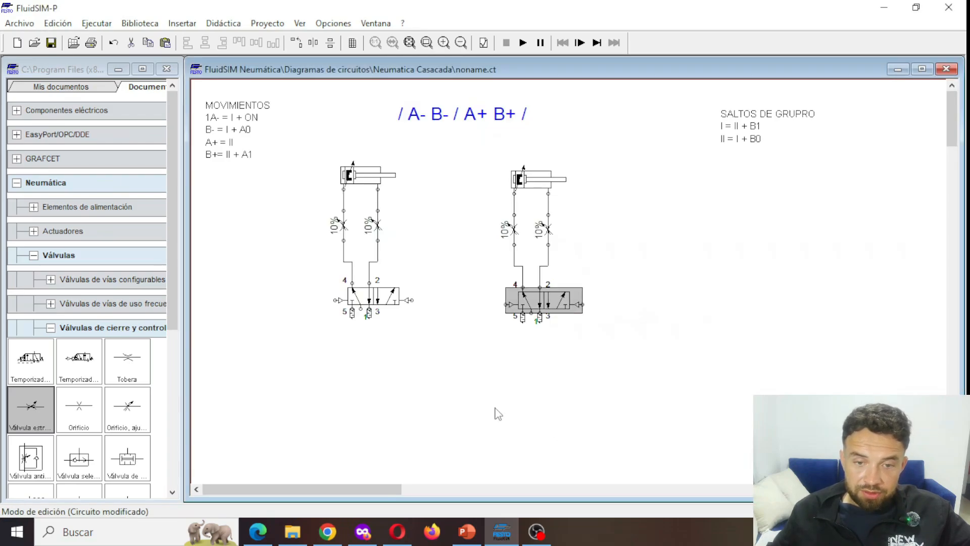
Add actuation labels to the first cylinder: A0 from 0 to 0 mm and A1 at 100 mm.
{"action": "double_click", "coordinate": [364, 178]}
{"action": "left_click", "coordinate": [561, 125]}
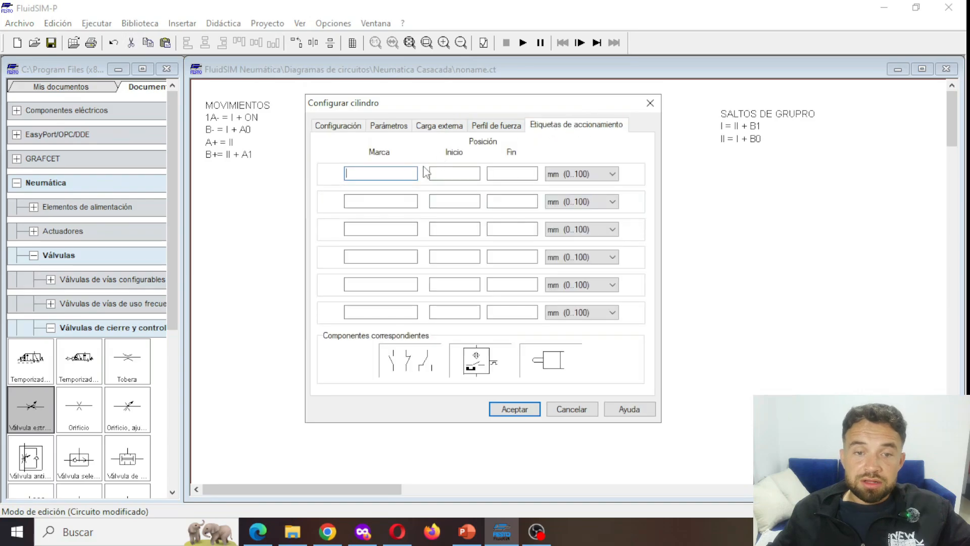
{"action": "type", "text": "A0"}
{"action": "key", "text": "Tab"}
{"action": "type", "text": "0"}
{"action": "key", "text": "Tab"}
{"action": "type", "text": "0"}
{"action": "key", "text": "Tab"}
{"action": "key", "text": "Tab"}
{"action": "type", "text": "A1"}
{"action": "key", "text": "Tab"}
{"action": "type", "text": "100"}
{"action": "key", "text": "Tab"}
{"action": "key", "text": "Return"}
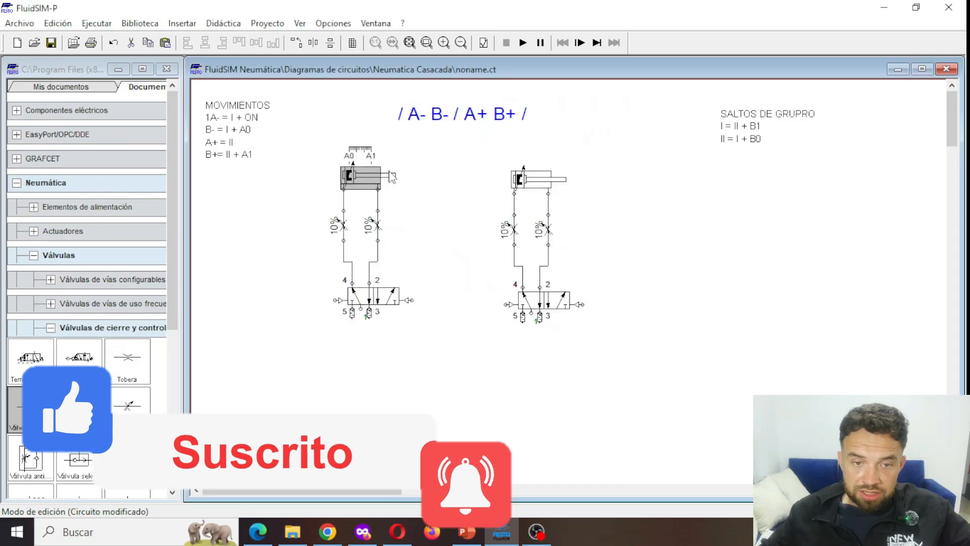
Add actuation labels B0 (0 to 0 mm) and B1 to the second cylinder and place their scale at its rod end.
{"action": "double_click", "coordinate": [533, 178]}
{"action": "type", "text": "B0"}
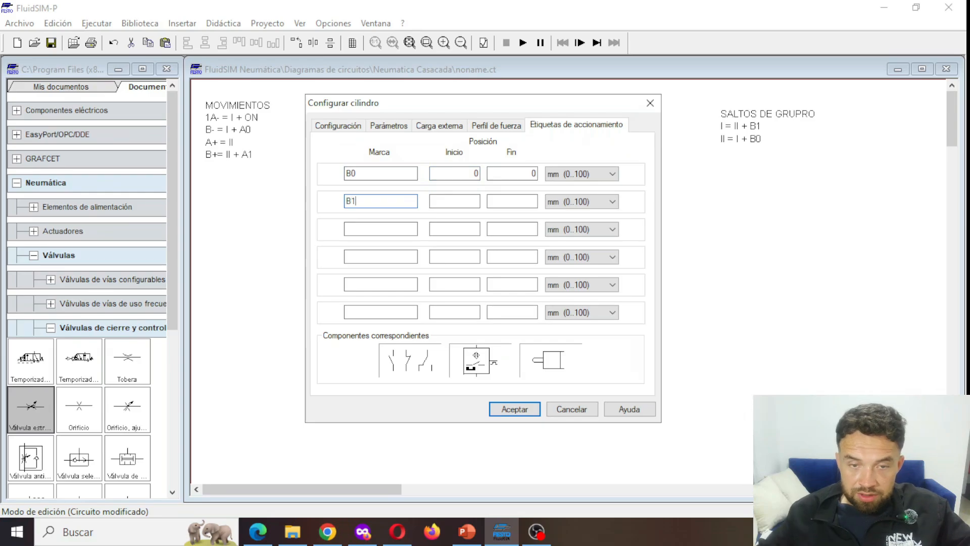
{"action": "key", "text": "Return"}
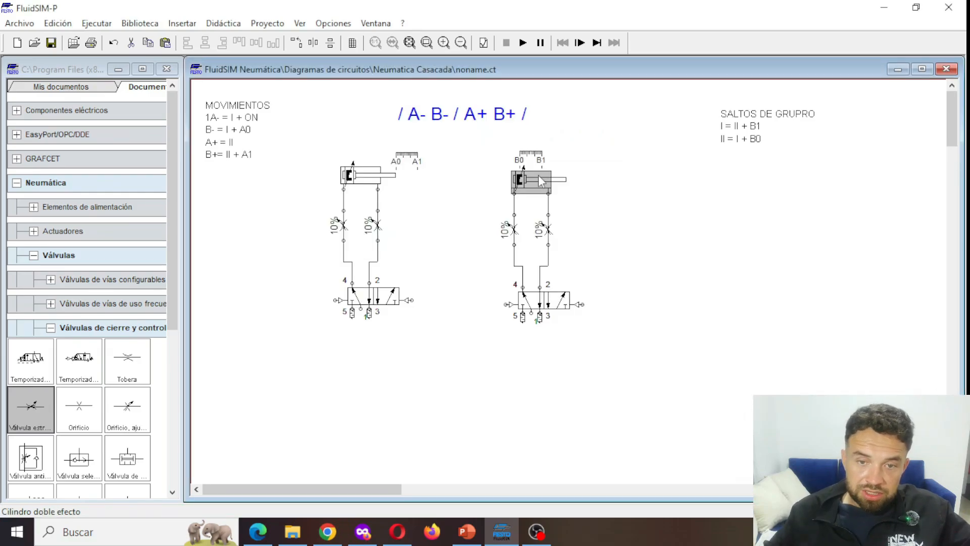
{"action": "left_click_drag", "start_coordinate": [568, 163], "coordinate": [581, 165]}
Move the second cylinder assembly up so it lines up with the first one.
{"action": "left_click_drag", "start_coordinate": [495, 154], "coordinate": [602, 370]}
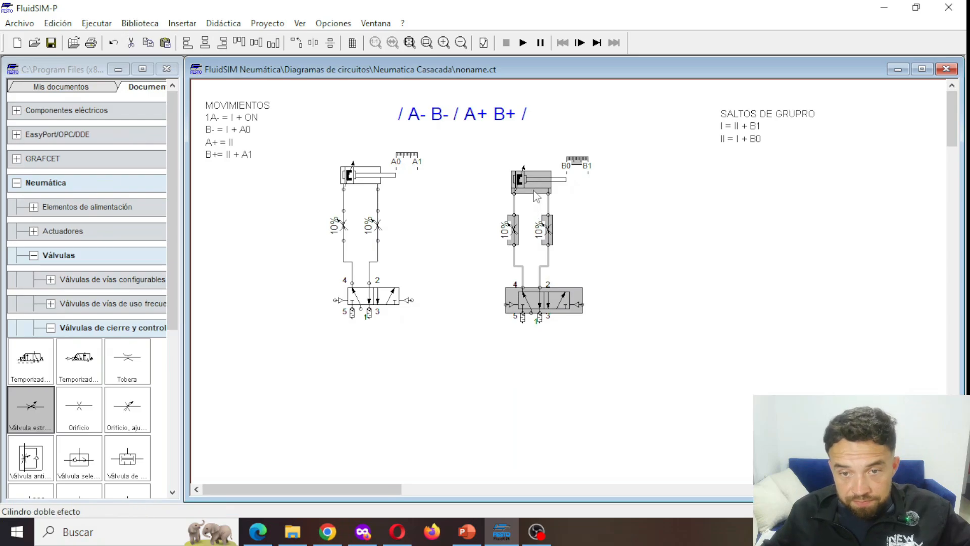
{"action": "left_click_drag", "start_coordinate": [533, 180], "coordinate": [533, 176]}
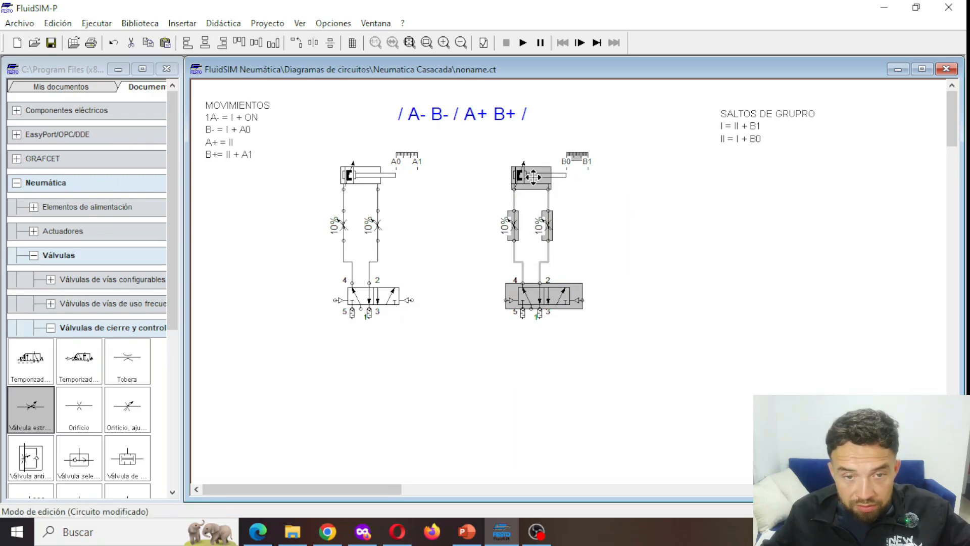
{"action": "left_click", "coordinate": [476, 160]}
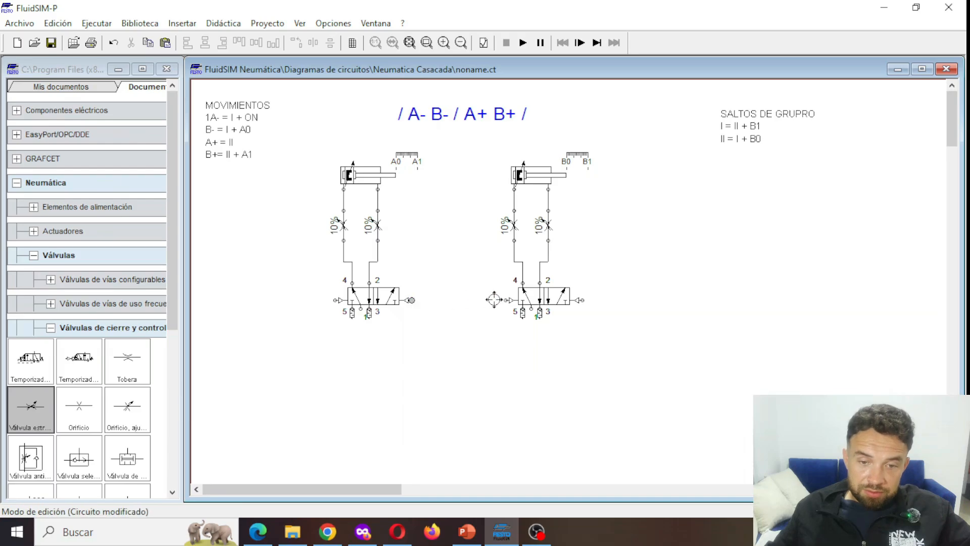
{"action": "left_click_drag", "start_coordinate": [498, 300], "coordinate": [411, 300]}
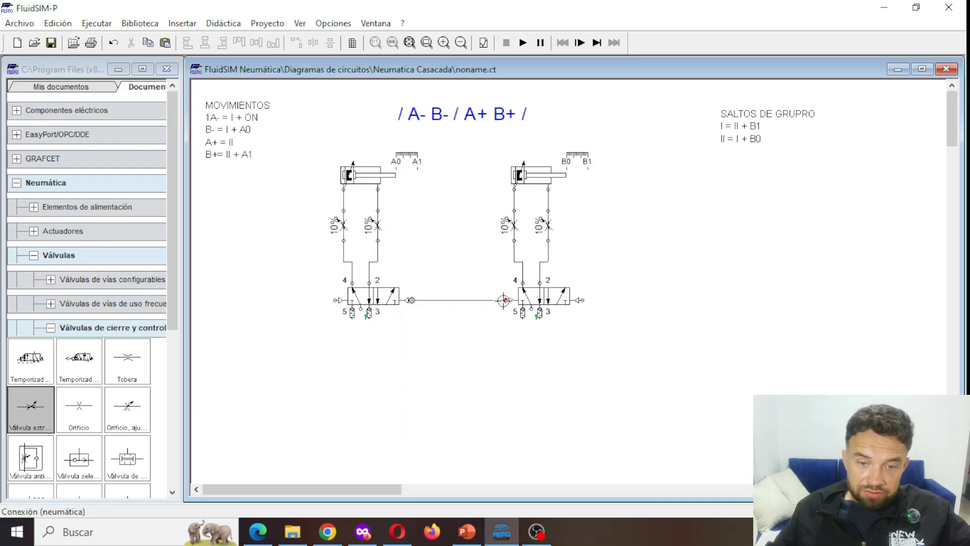
{"action": "left_click", "coordinate": [461, 300]}
{"action": "key", "text": "Delete"}
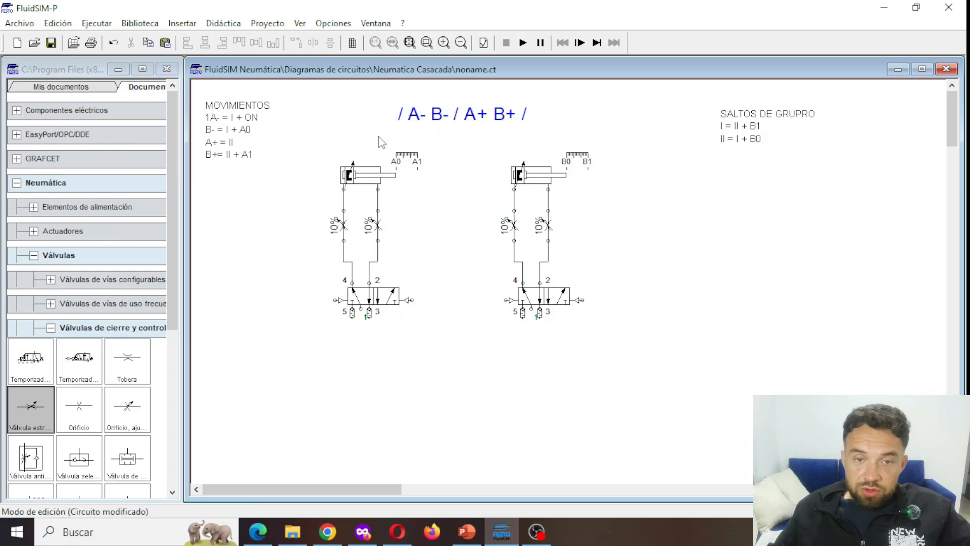
{"action": "scroll", "coordinate": [301, 319], "scroll_direction": "down", "scroll_amount": 1}
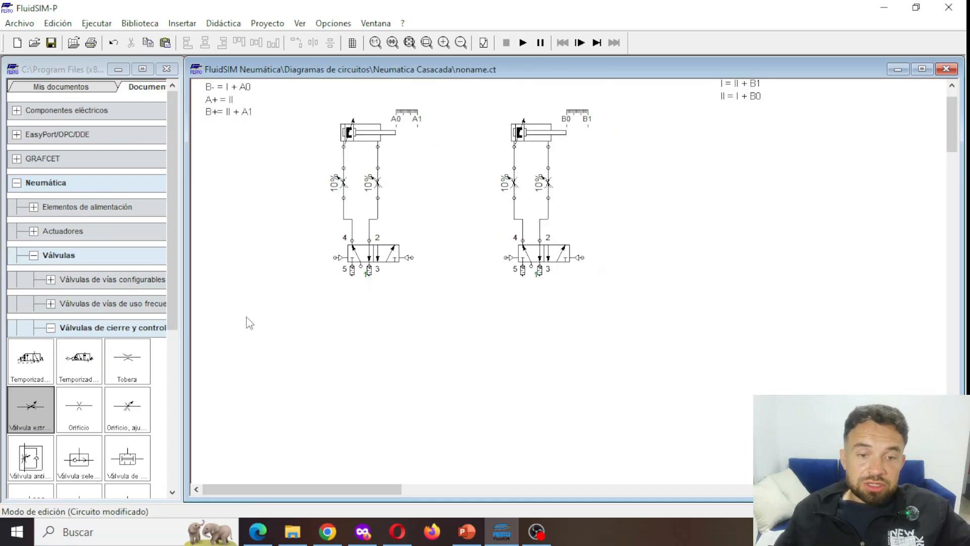
{"action": "scroll", "coordinate": [268, 361], "scroll_direction": "up", "scroll_amount": 1}
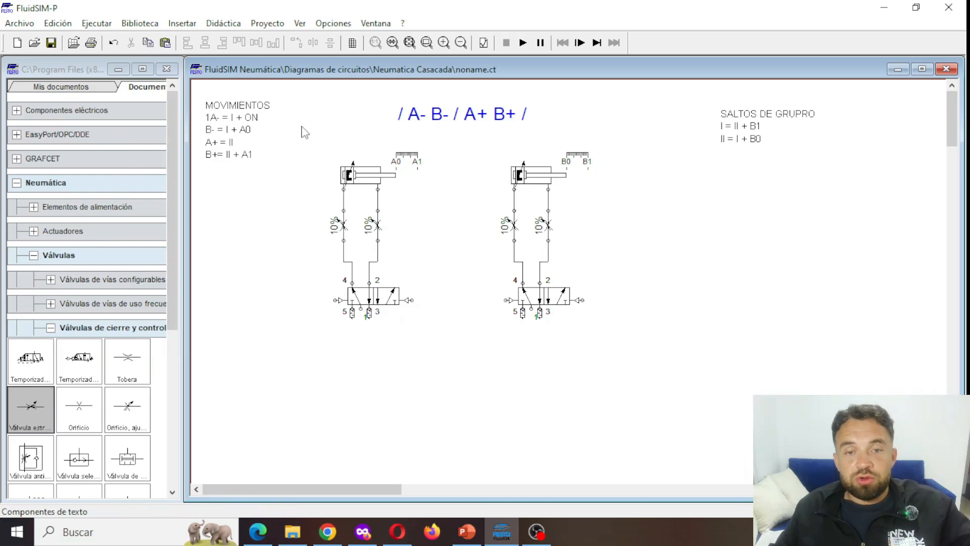
{"action": "left_click", "coordinate": [447, 114]}
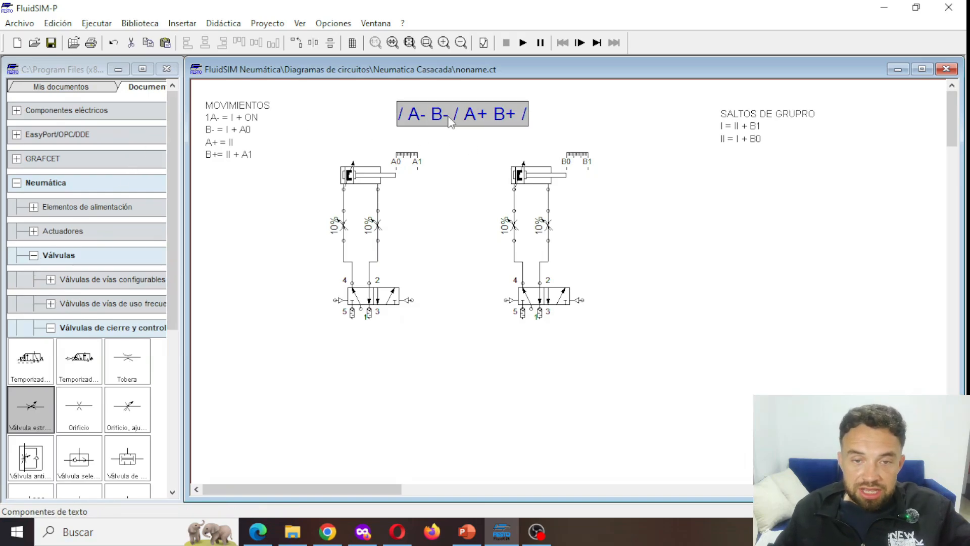
Place a pressure gauge below the first cylinder's assembly, rotate it so its port faces right, and stack a copy directly underneath.
{"action": "left_click", "coordinate": [33, 256]}
{"action": "left_click", "coordinate": [34, 303]}
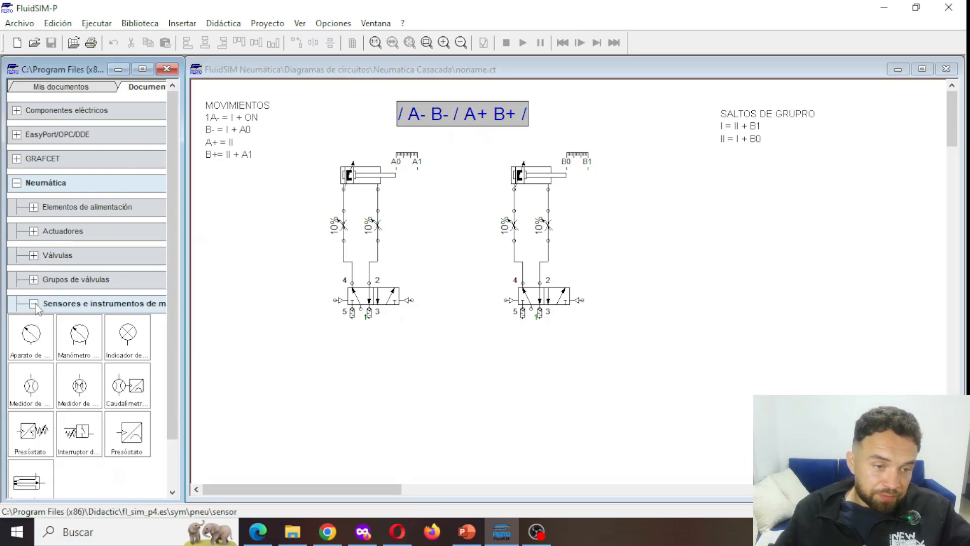
{"action": "left_click_drag", "start_coordinate": [44, 353], "coordinate": [226, 362]}
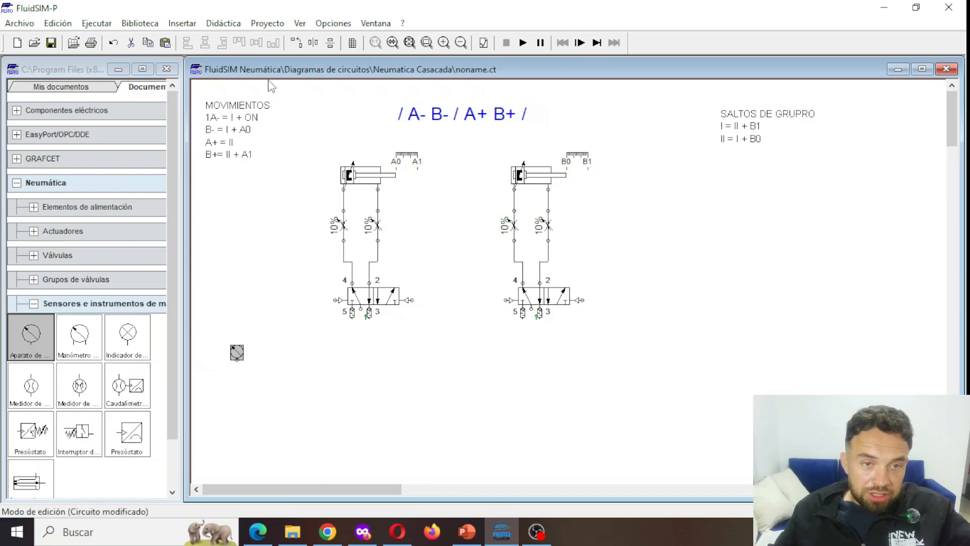
{"action": "left_click", "coordinate": [296, 42]}
{"action": "key", "text": "ctrl+c"}
{"action": "key", "text": "ctrl+v"}
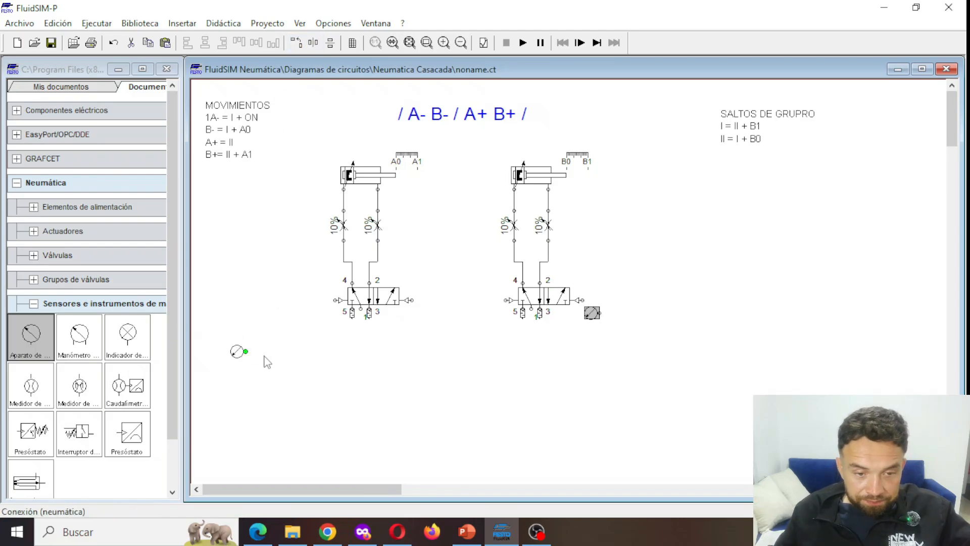
{"action": "left_click_drag", "start_coordinate": [583, 316], "coordinate": [234, 367]}
{"action": "left_click", "coordinate": [236, 314]}
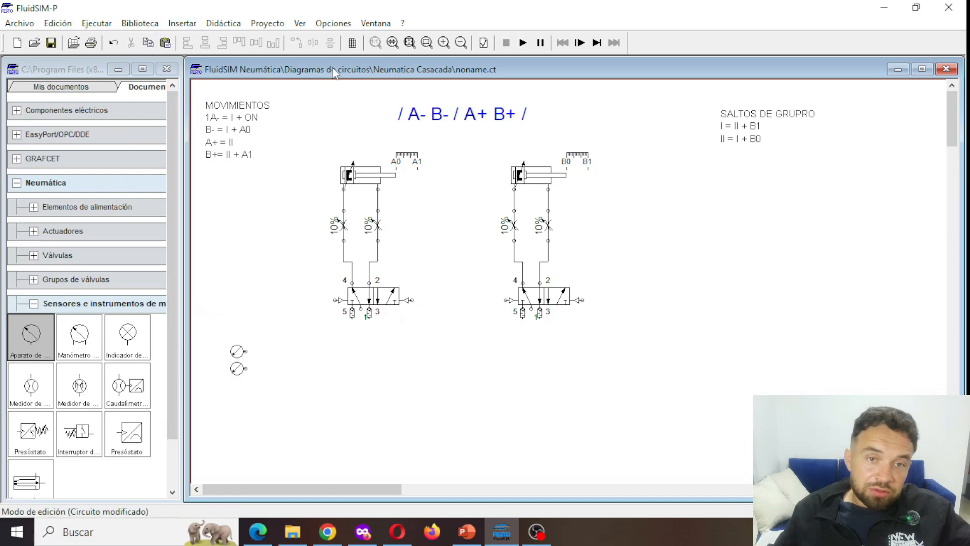
Duplicate the gauge pair turned 180°, connected to the originals, and stretch the connections rightward into two long parallel group lines.
{"action": "left_click_drag", "start_coordinate": [217, 331], "coordinate": [270, 408]}
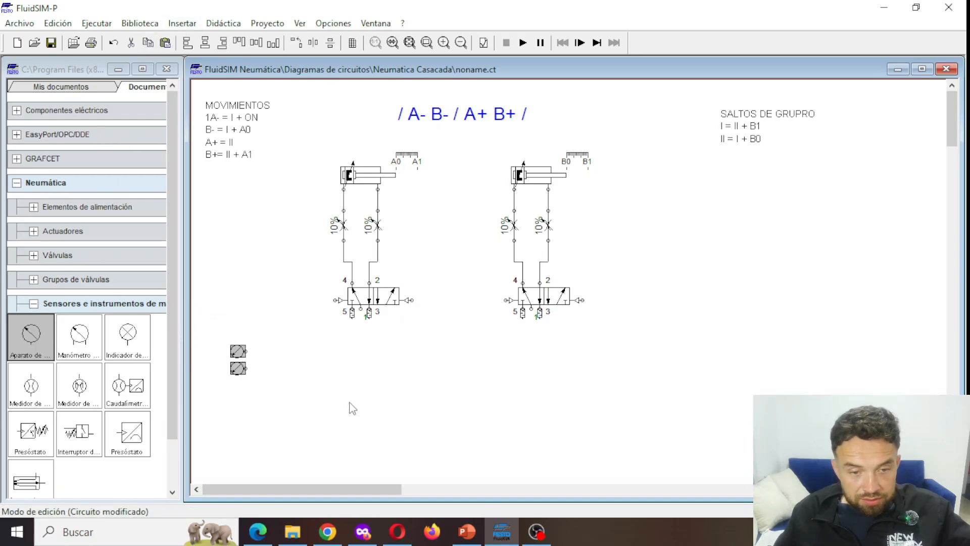
{"action": "key", "text": "ctrl+v"}
{"action": "mouse_move", "coordinate": [583, 320]}
{"action": "left_mouse_down"}
{"action": "mouse_move", "coordinate": [284, 409]}
{"action": "mouse_move", "coordinate": [267, 365]}
{"action": "mouse_move", "coordinate": [246, 351]}
{"action": "left_mouse_up"}
{"action": "left_click", "coordinate": [297, 43]}
{"action": "left_click", "coordinate": [297, 44]}
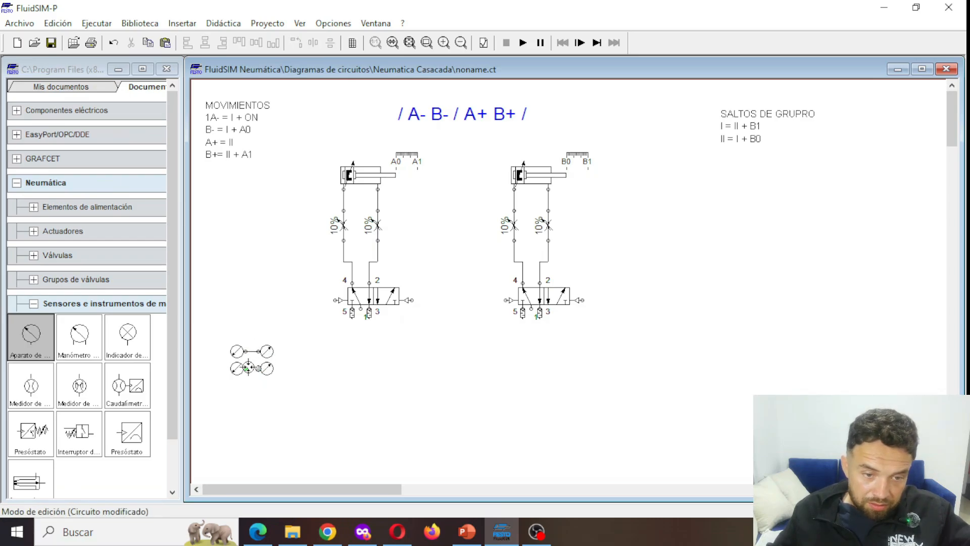
{"action": "left_click_drag", "start_coordinate": [285, 326], "coordinate": [258, 410]}
{"action": "left_click_drag", "start_coordinate": [273, 368], "coordinate": [781, 368]}
{"action": "left_click", "coordinate": [673, 401]}
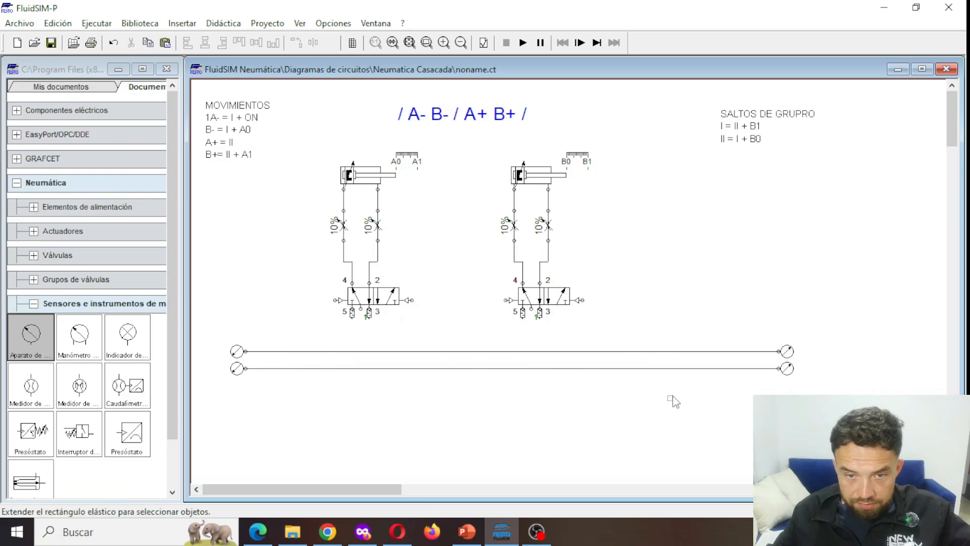
Select both group lines with their four gauges and move them further down the sheet.
{"action": "left_click_drag", "start_coordinate": [220, 329], "coordinate": [879, 431]}
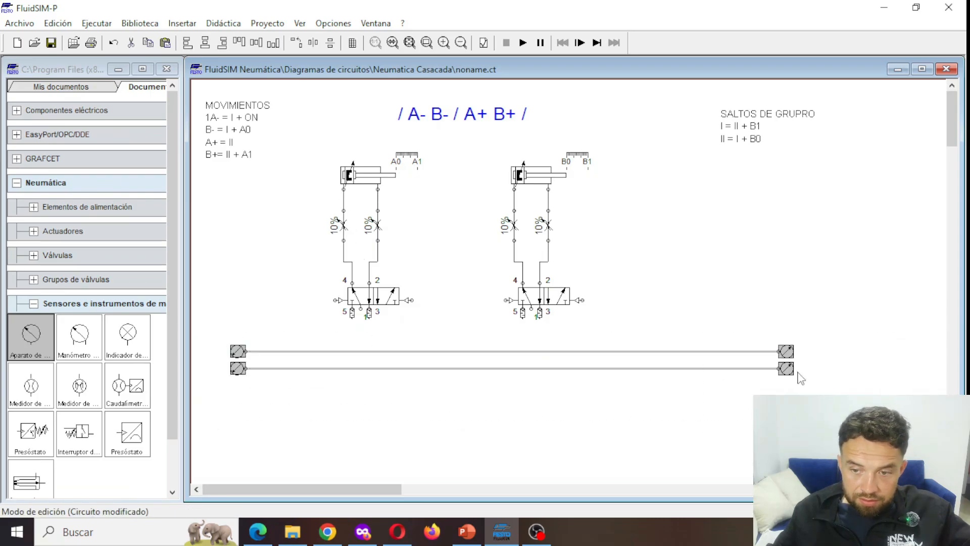
{"action": "left_click", "coordinate": [788, 370]}
{"action": "left_click_drag", "start_coordinate": [861, 331], "coordinate": [191, 426]}
{"action": "left_click_drag", "start_coordinate": [238, 368], "coordinate": [237, 402]}
Move the sequence title and both cylinder assemblies up to leave more room above the group lines.
{"action": "left_click", "coordinate": [302, 154]}
{"action": "left_click_drag", "start_coordinate": [302, 155], "coordinate": [656, 347]}
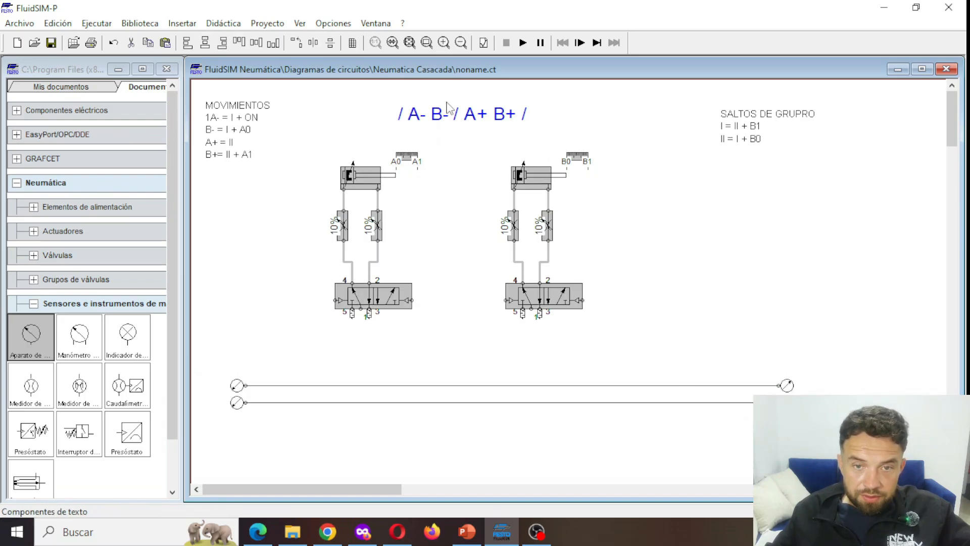
{"action": "left_click", "coordinate": [452, 121]}
{"action": "left_click_drag", "start_coordinate": [451, 118], "coordinate": [451, 127]}
{"action": "left_click", "coordinate": [335, 197]}
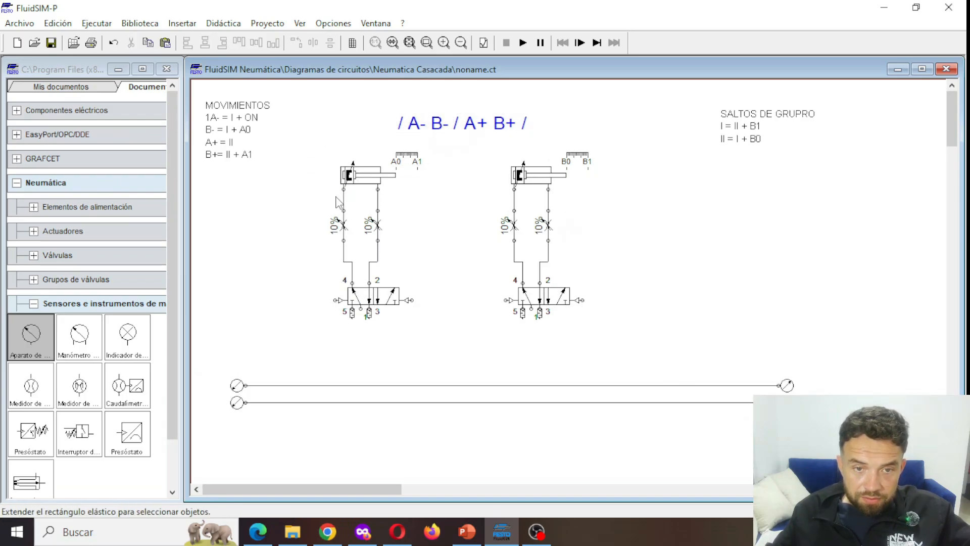
{"action": "left_click_drag", "start_coordinate": [306, 134], "coordinate": [661, 331]}
{"action": "left_click_drag", "start_coordinate": [461, 126], "coordinate": [461, 103]}
{"action": "left_click", "coordinate": [406, 122]}
{"action": "left_click_drag", "start_coordinate": [321, 136], "coordinate": [675, 373]}
{"action": "left_click_drag", "start_coordinate": [354, 172], "coordinate": [354, 137]}
{"action": "left_click_drag", "start_coordinate": [314, 100], "coordinate": [433, 324]}
Reduce the font size of the / A- B- / A+ B+ / sequence title.
{"action": "double_click", "coordinate": [461, 100]}
{"action": "left_click", "coordinate": [434, 296]}
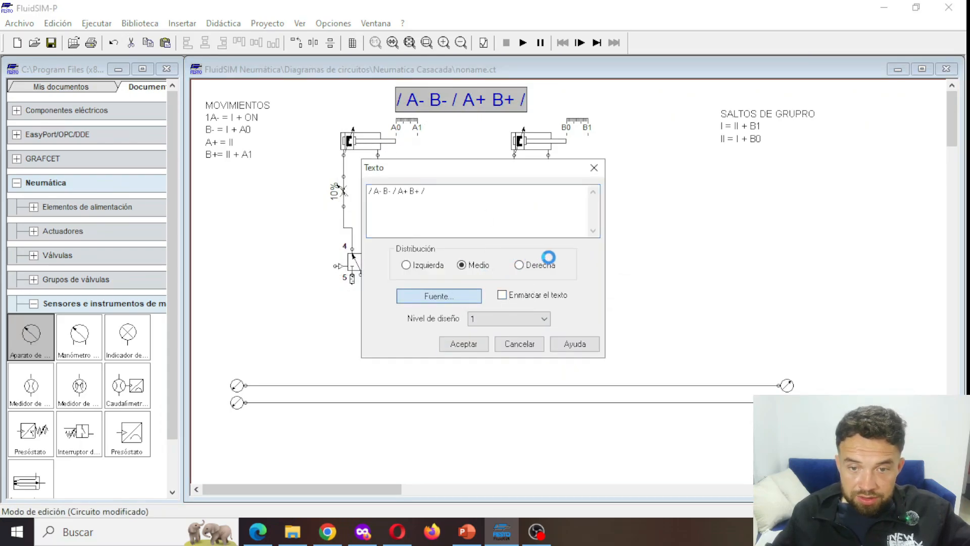
{"action": "left_click", "coordinate": [563, 195]}
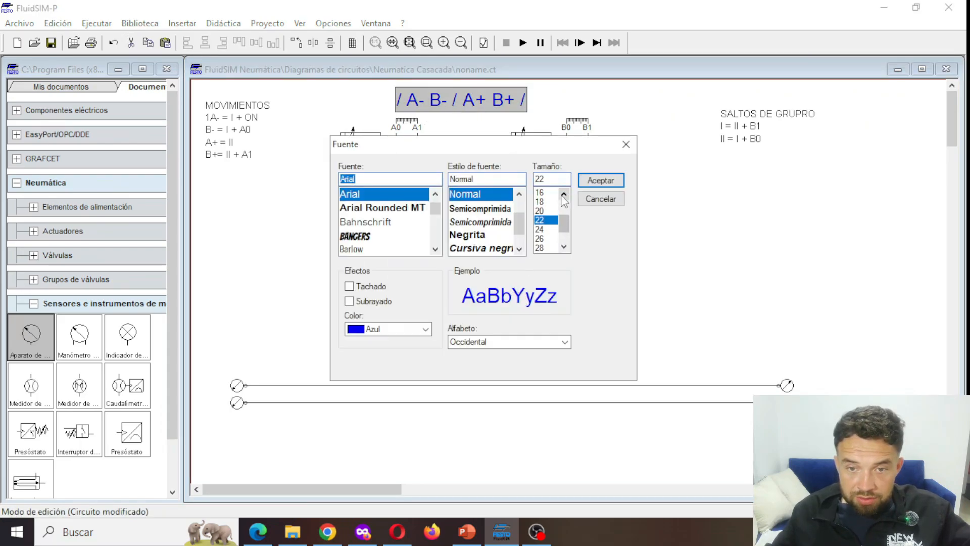
{"action": "left_click", "coordinate": [599, 180]}
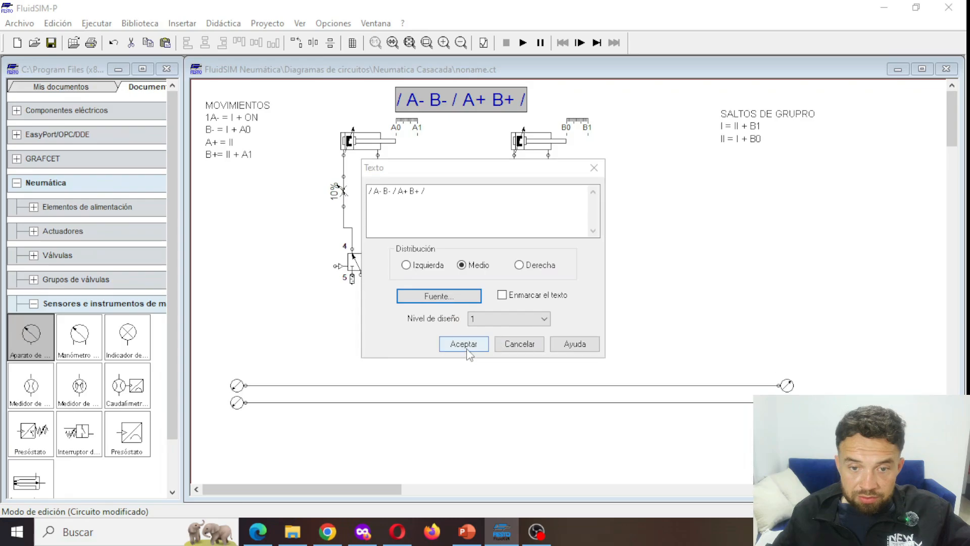
{"action": "left_click", "coordinate": [464, 345]}
Shift the first cylinder assembly slightly up and left, and the second one up and right, to spread them apart.
{"action": "left_click_drag", "start_coordinate": [328, 121], "coordinate": [422, 297]}
{"action": "left_click_drag", "start_coordinate": [347, 150], "coordinate": [343, 141]}
{"action": "left_click", "coordinate": [479, 133]}
{"action": "left_click_drag", "start_coordinate": [501, 117], "coordinate": [624, 291]}
{"action": "left_click_drag", "start_coordinate": [527, 139], "coordinate": [543, 122]}
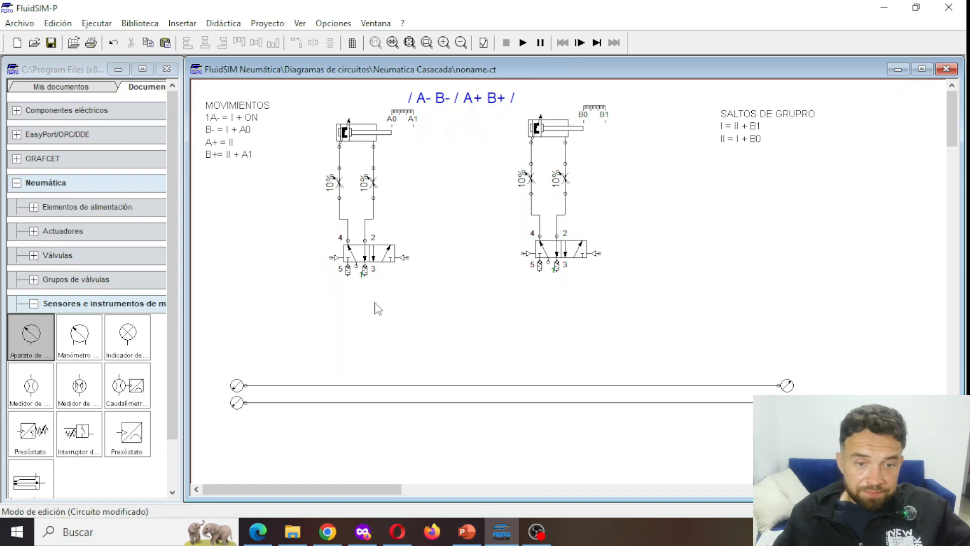
Place a compressed air source under the supply port of each cylinder's 5/2 valve.
{"action": "left_click", "coordinate": [33, 207]}
{"action": "left_click_drag", "start_coordinate": [31, 243], "coordinate": [356, 266]}
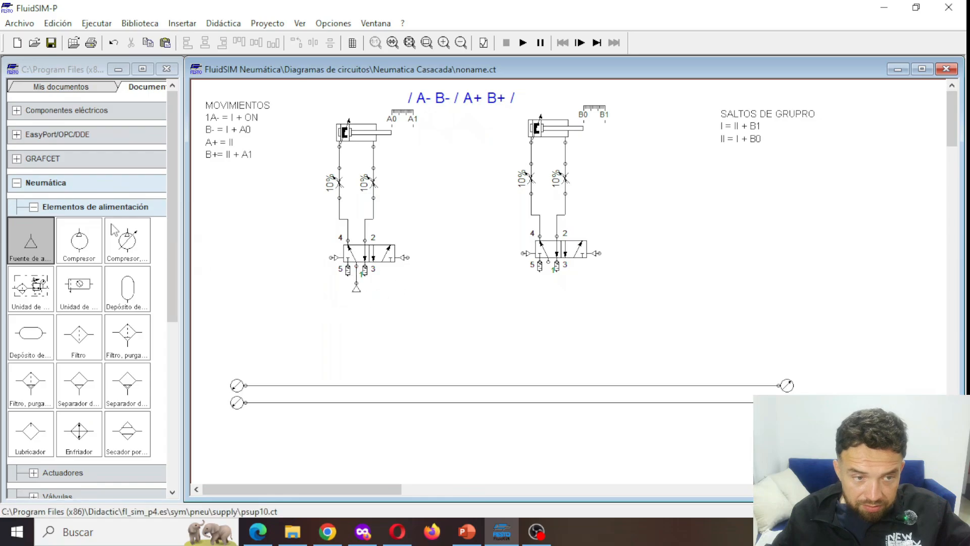
{"action": "left_click_drag", "start_coordinate": [123, 231], "coordinate": [210, 245]}
{"action": "left_click_drag", "start_coordinate": [544, 293], "coordinate": [548, 279]}
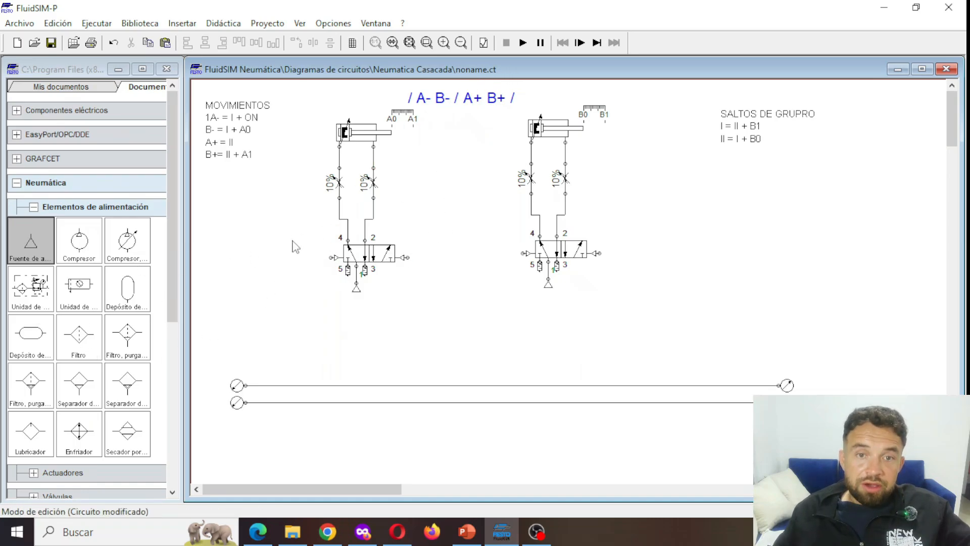
Place a configurable 3/n-way valve between the first cylinder's 5/2 valve and the group lines.
{"action": "left_click", "coordinate": [34, 207]}
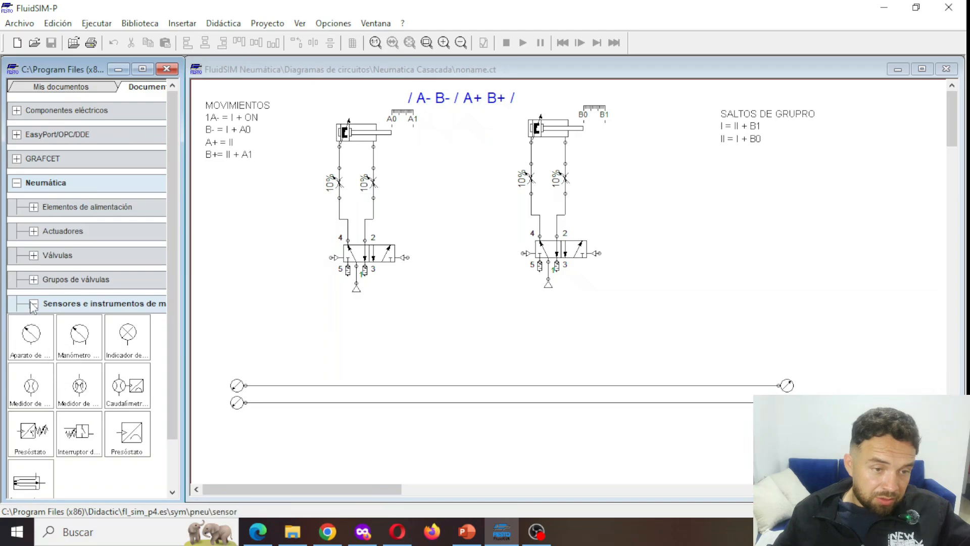
{"action": "left_click", "coordinate": [33, 304]}
{"action": "left_click", "coordinate": [34, 255]}
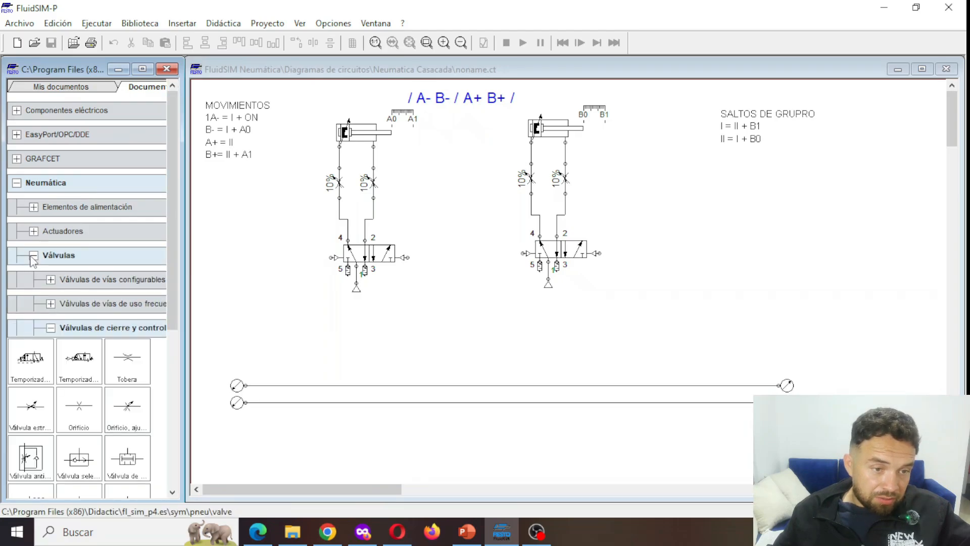
{"action": "left_click", "coordinate": [51, 329]}
{"action": "left_click", "coordinate": [51, 279]}
{"action": "left_click_drag", "start_coordinate": [79, 314], "coordinate": [398, 312]}
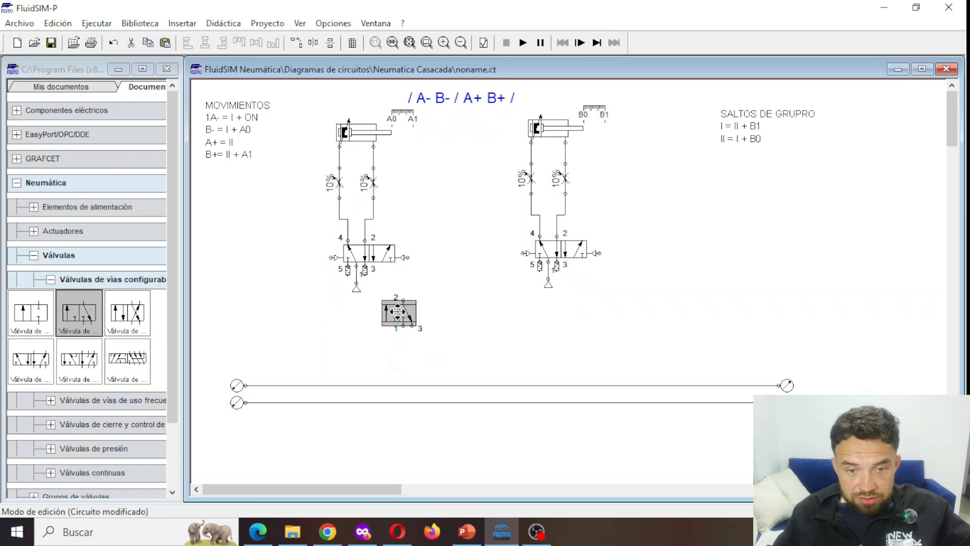
Configure the 3/n-way valve with manual left actuation and spring return on the right, and position it just above the group lines.
{"action": "double_click", "coordinate": [386, 308]}
{"action": "left_click", "coordinate": [385, 209]}
{"action": "left_click", "coordinate": [372, 257]}
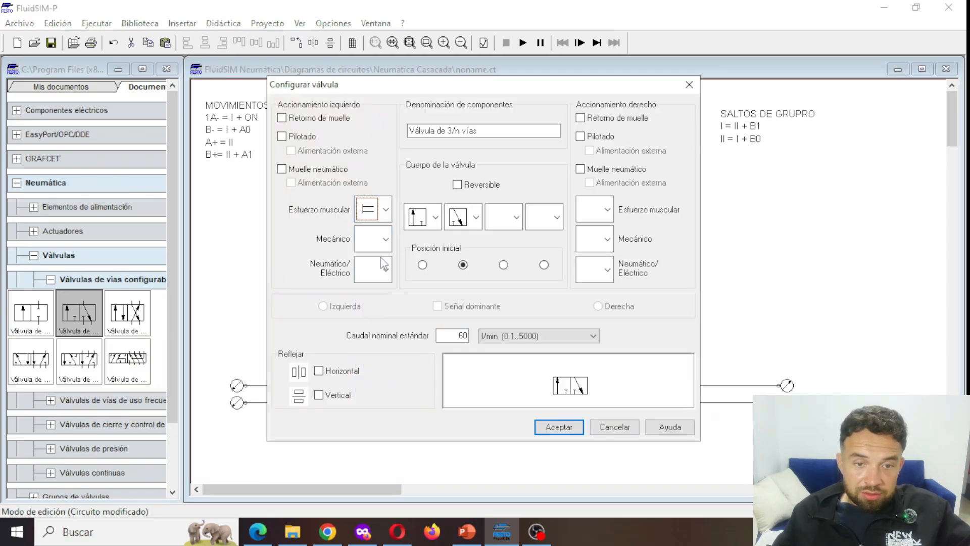
{"action": "left_click", "coordinate": [580, 119]}
{"action": "left_click", "coordinate": [559, 427]}
{"action": "left_click_drag", "start_coordinate": [392, 315], "coordinate": [388, 341]}
Place a two-pressure valve between the first 5/2 valve and the manual 3/2 valve.
{"action": "left_click", "coordinate": [53, 283]}
{"action": "left_click", "coordinate": [51, 280]}
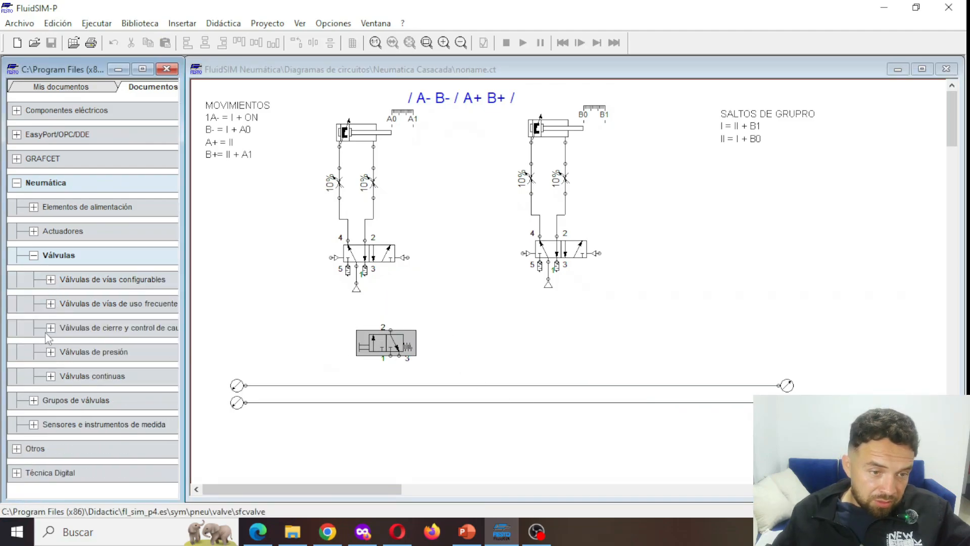
{"action": "left_click", "coordinate": [51, 327]}
{"action": "left_click_drag", "start_coordinate": [126, 458], "coordinate": [403, 304]}
Connect the two-pressure valve to the first 5/2 valve's right pilot and the upper group line, and the left pilot to the lower line.
{"action": "left_click_drag", "start_coordinate": [409, 258], "coordinate": [428, 287]}
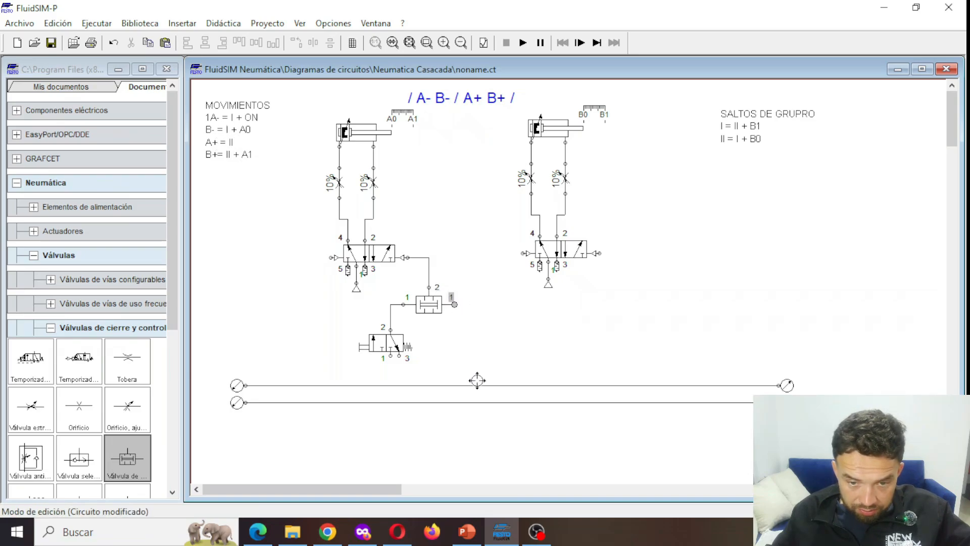
{"action": "left_click_drag", "start_coordinate": [473, 385], "coordinate": [476, 385]}
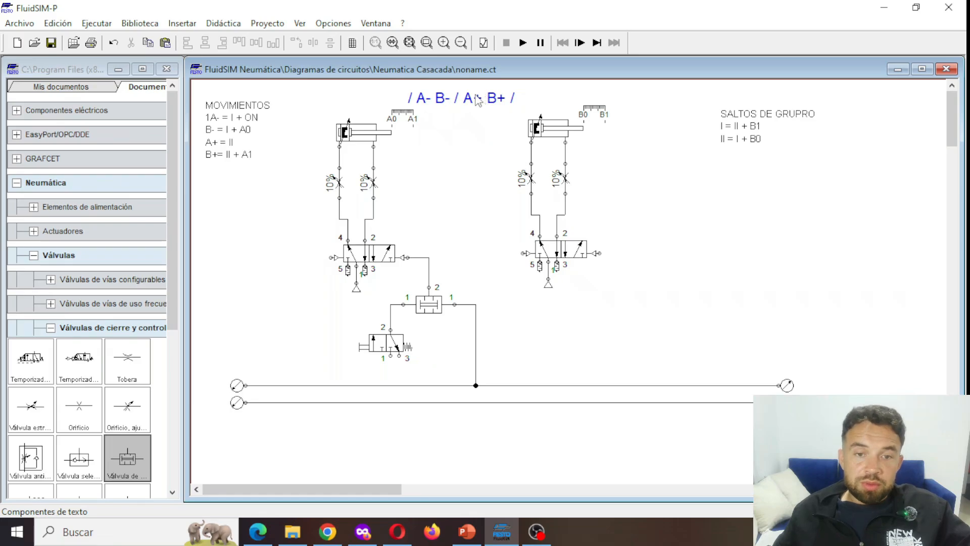
{"action": "left_click_drag", "start_coordinate": [302, 397], "coordinate": [301, 403]}
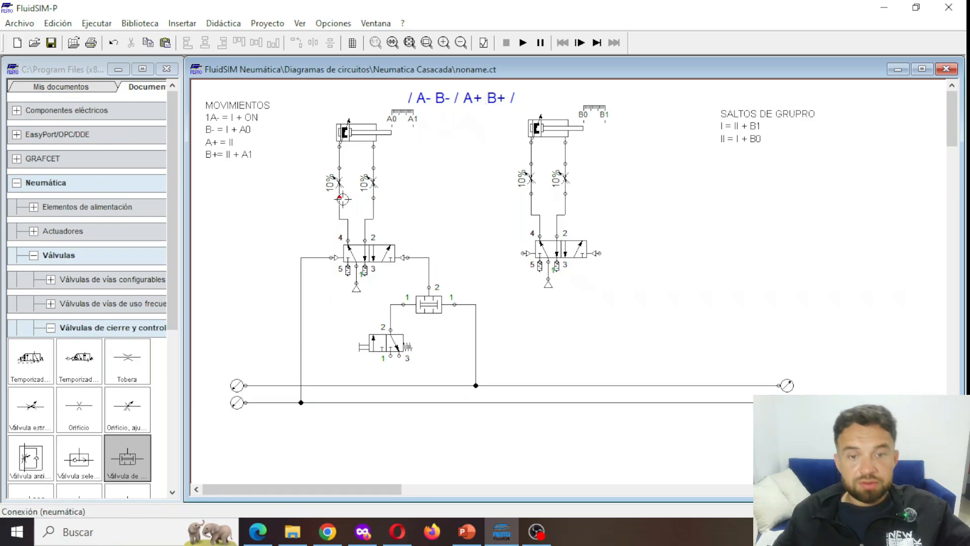
Move the whole second cylinder assembly further right, away from the first cylinder's control valves.
{"action": "left_click_drag", "start_coordinate": [518, 102], "coordinate": [657, 343]}
{"action": "left_click_drag", "start_coordinate": [557, 249], "coordinate": [587, 250]}
{"action": "left_click", "coordinate": [503, 205]}
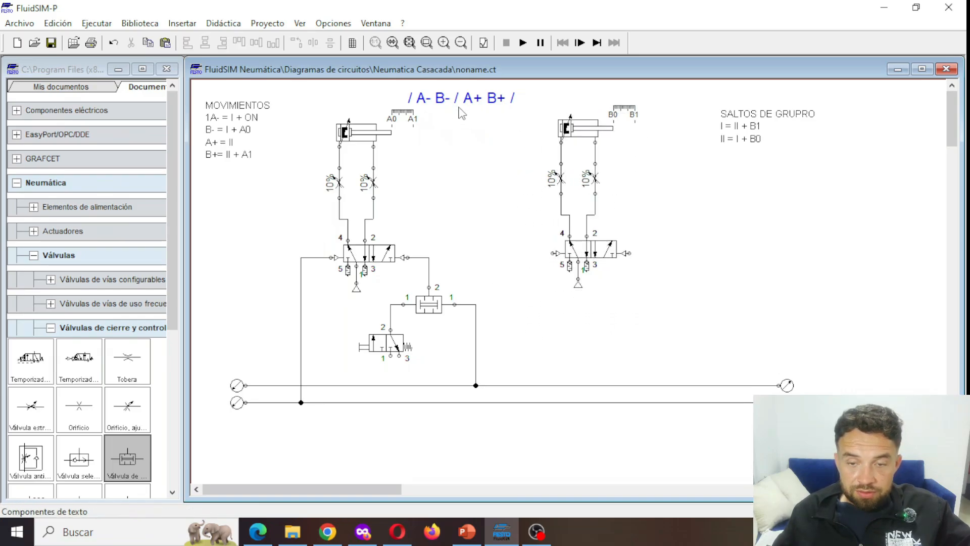
Add a second two-pressure valve level with the first, connected to the second 5/2 valve's right pilot and the upper group line.
{"action": "left_click_drag", "start_coordinate": [144, 460], "coordinate": [642, 312]}
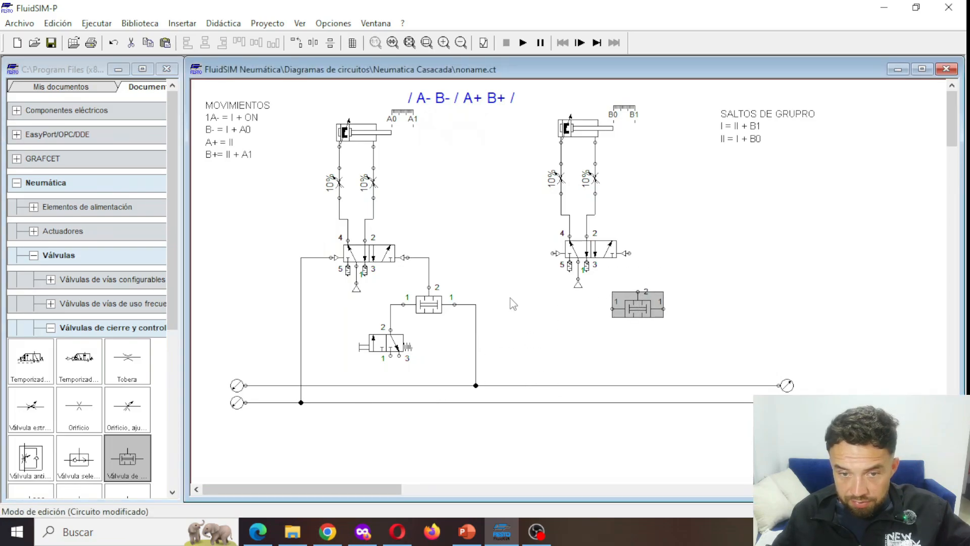
{"action": "left_click", "coordinate": [428, 304], "text": "shift"}
{"action": "left_click", "coordinate": [273, 44]}
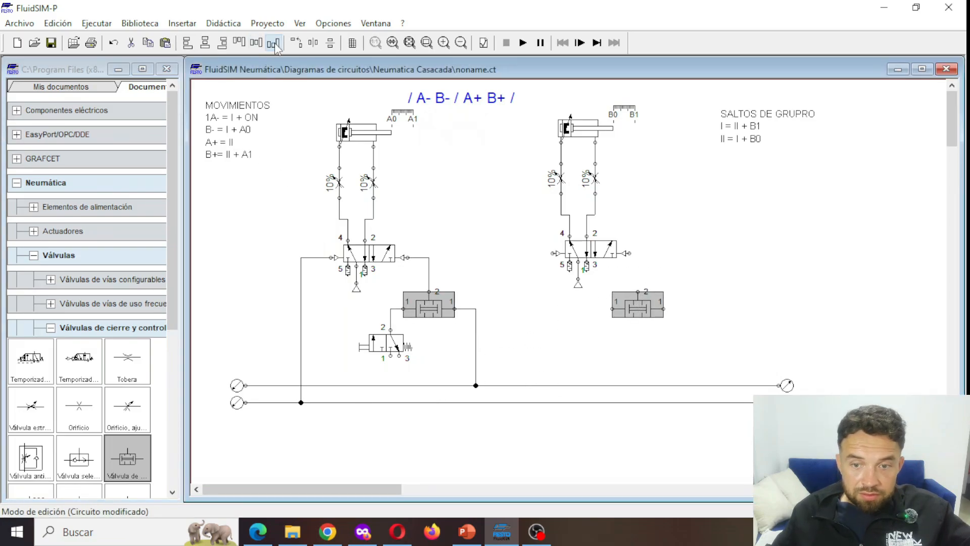
{"action": "left_click", "coordinate": [642, 360]}
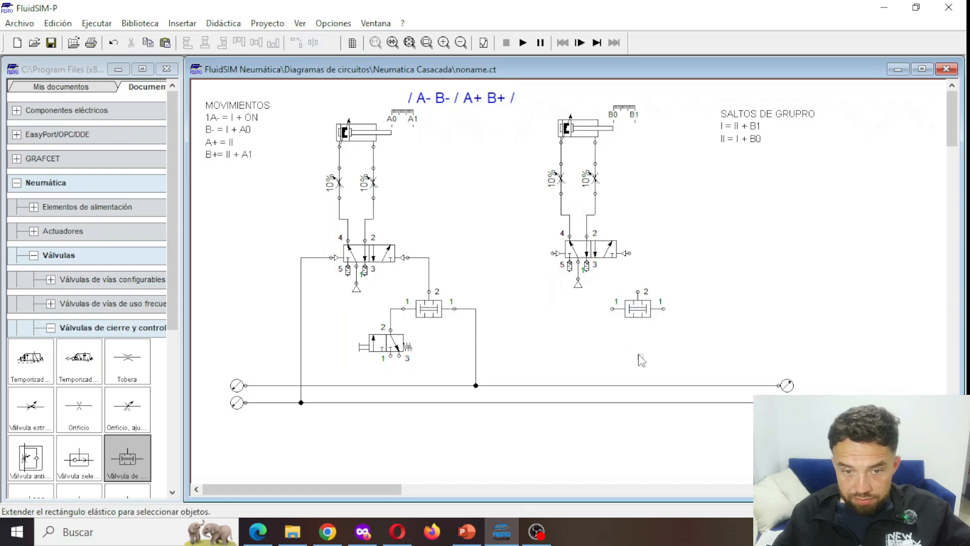
{"action": "left_click_drag", "start_coordinate": [638, 307], "coordinate": [627, 253]}
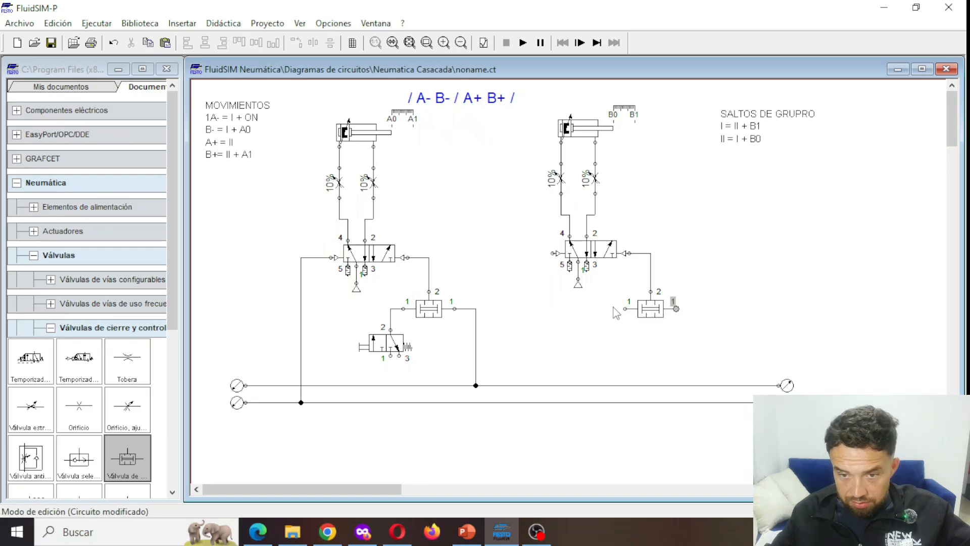
{"action": "left_click_drag", "start_coordinate": [625, 308], "coordinate": [613, 386]}
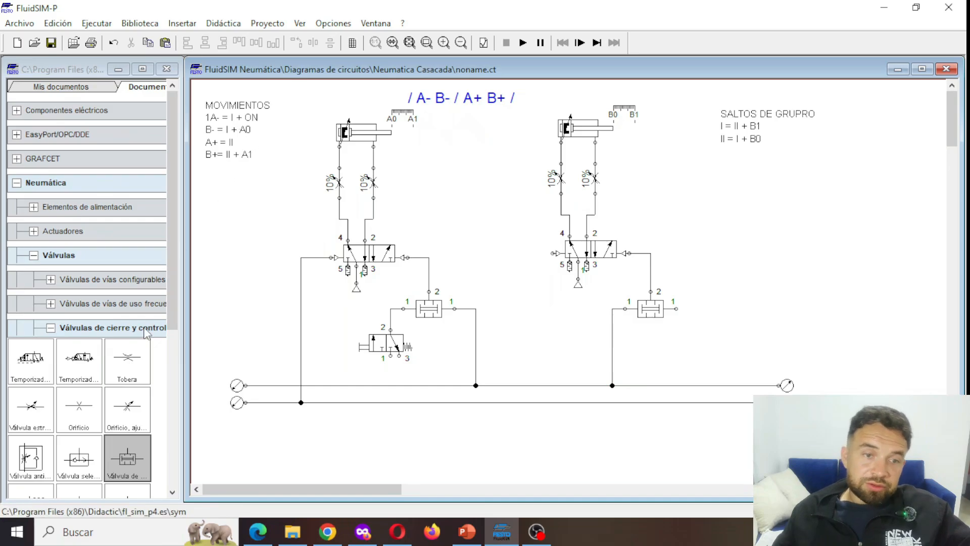
Copy the manual 3/2 valve and place the copy below the second two-pressure valve.
{"action": "left_click", "coordinate": [397, 347]}
{"action": "key", "text": "ctrl+c"}
{"action": "key", "text": "ctrl+v"}
{"action": "left_click_drag", "start_coordinate": [594, 320], "coordinate": [697, 359]}
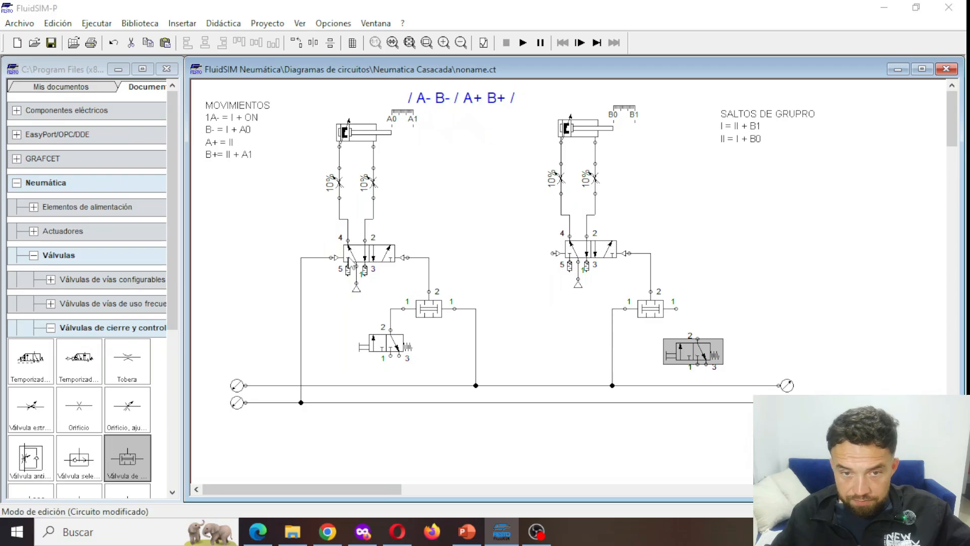
Replace the copied 3/2 valve's manual left actuation with a mechanical roller.
{"action": "double_click", "coordinate": [697, 358]}
{"action": "left_click", "coordinate": [386, 209]}
{"action": "left_click", "coordinate": [372, 234]}
{"action": "left_click", "coordinate": [386, 239]}
{"action": "left_click", "coordinate": [370, 312]}
{"action": "left_click", "coordinate": [546, 427]}
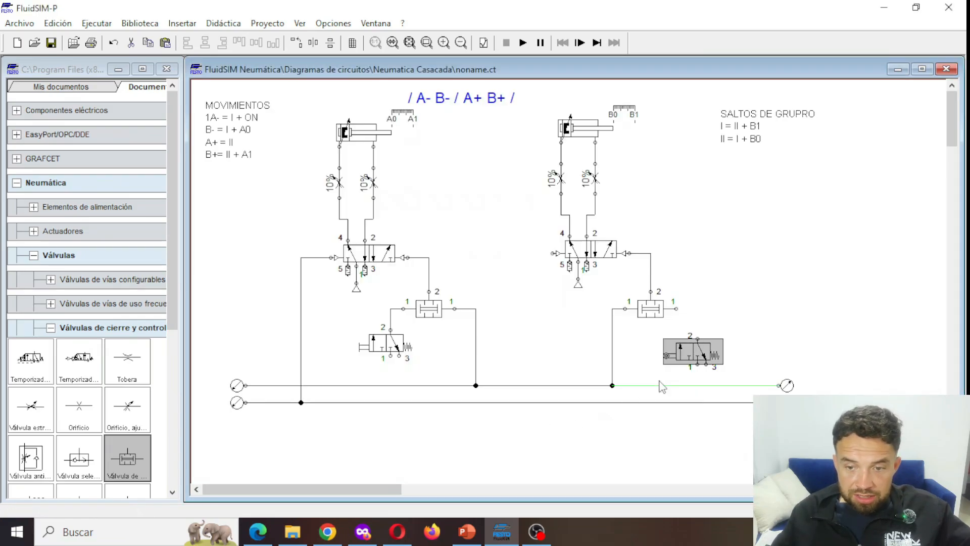
Label the roller valve A0 and connect its output to the free input of the second two-pressure valve.
{"action": "double_click", "coordinate": [666, 356]}
{"action": "type", "text": "A0"}
{"action": "key", "text": "Return"}
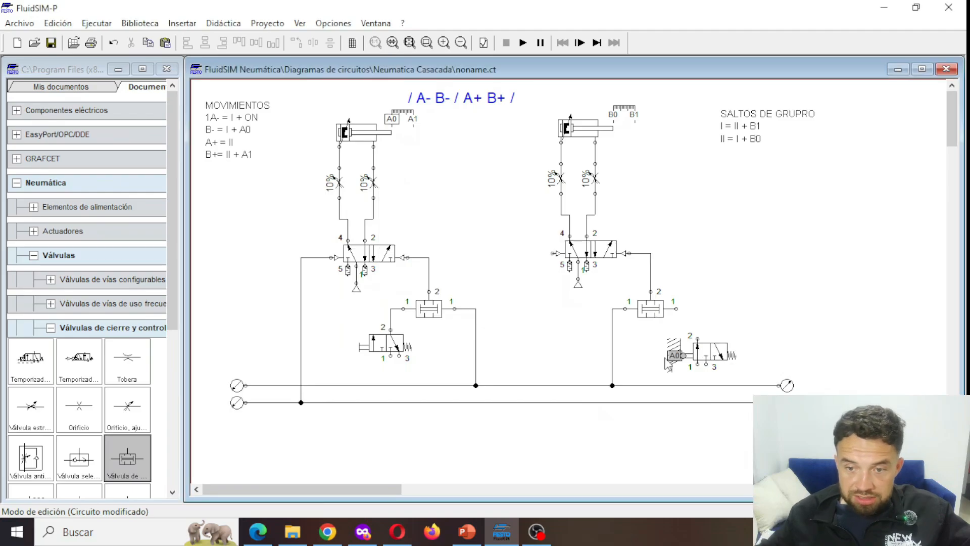
{"action": "left_click", "coordinate": [707, 348]}
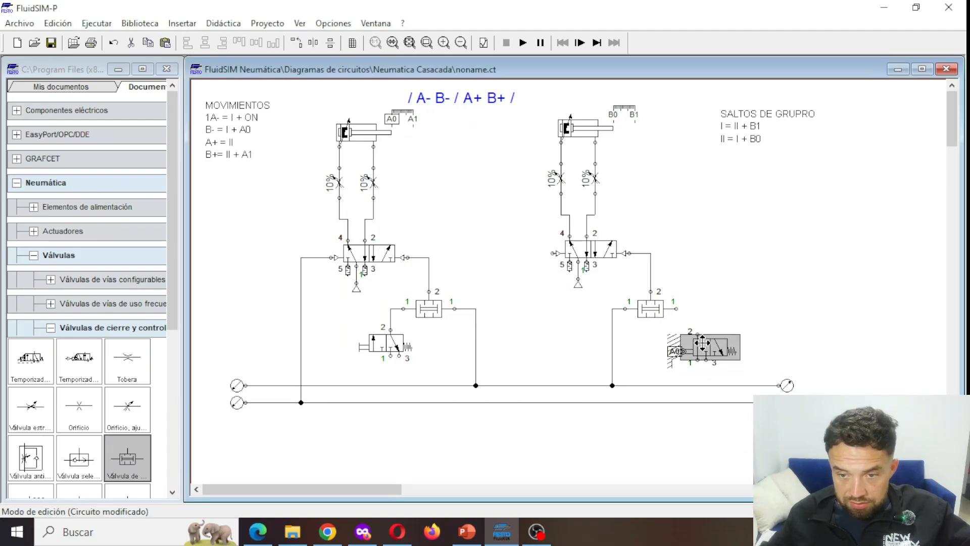
{"action": "left_click_drag", "start_coordinate": [696, 332], "coordinate": [676, 308]}
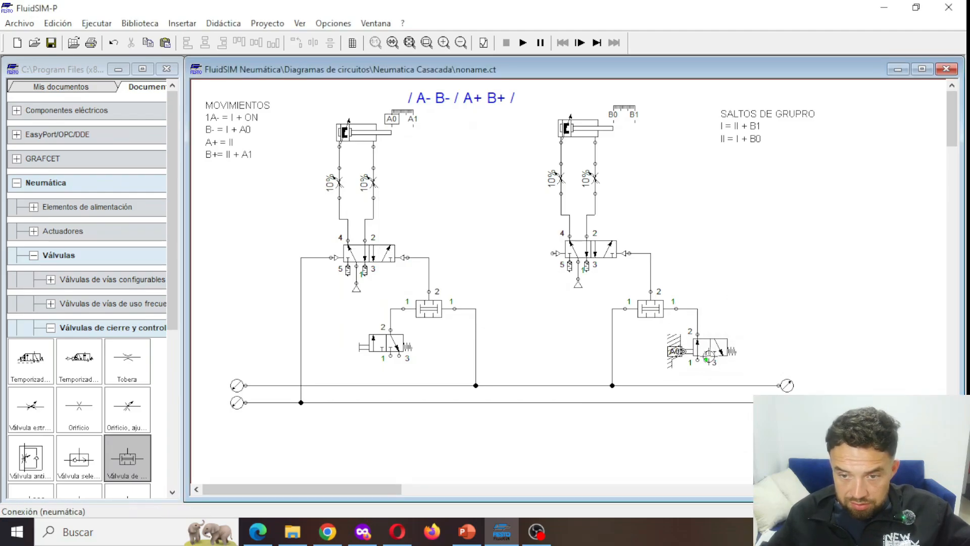
Fit silencers to exhaust port 3 of the A0 roller valve and of the manual 3/2 valve.
{"action": "double_click", "coordinate": [706, 360]}
{"action": "left_click", "coordinate": [495, 303]}
{"action": "left_click", "coordinate": [478, 416]}
{"action": "left_click", "coordinate": [427, 343]}
{"action": "double_click", "coordinate": [399, 357]}
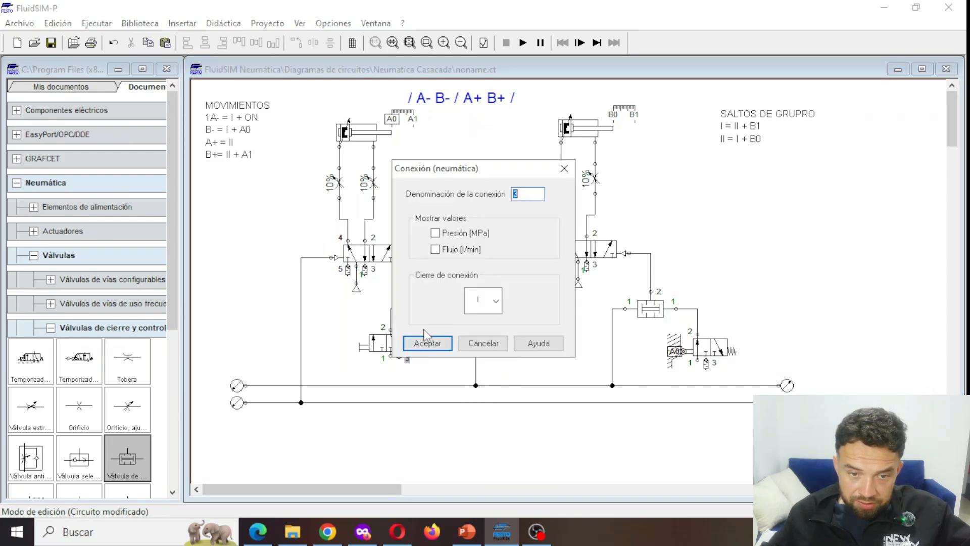
{"action": "left_click", "coordinate": [495, 301]}
{"action": "left_click", "coordinate": [478, 416]}
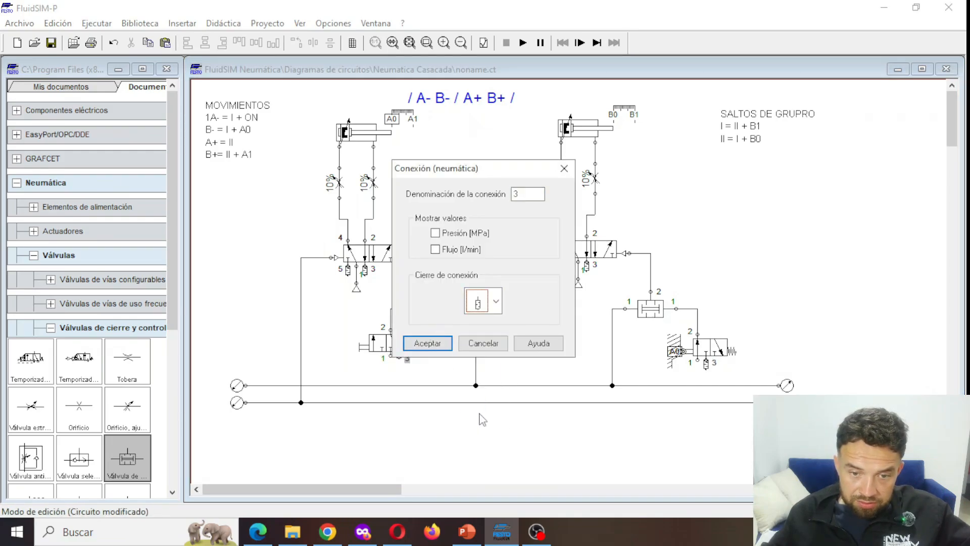
{"action": "left_click", "coordinate": [427, 343]}
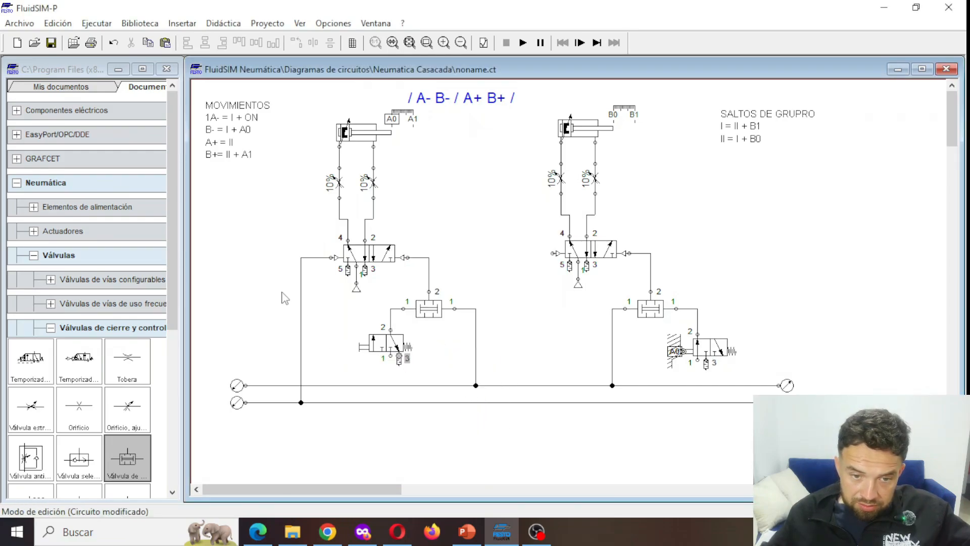
Attach compressed air sources to port 1 of the manual and A0 3/2 valves, and raise the A0 valve level with the manual one.
{"action": "left_click", "coordinate": [34, 207]}
{"action": "left_click_drag", "start_coordinate": [30, 240], "coordinate": [375, 371]}
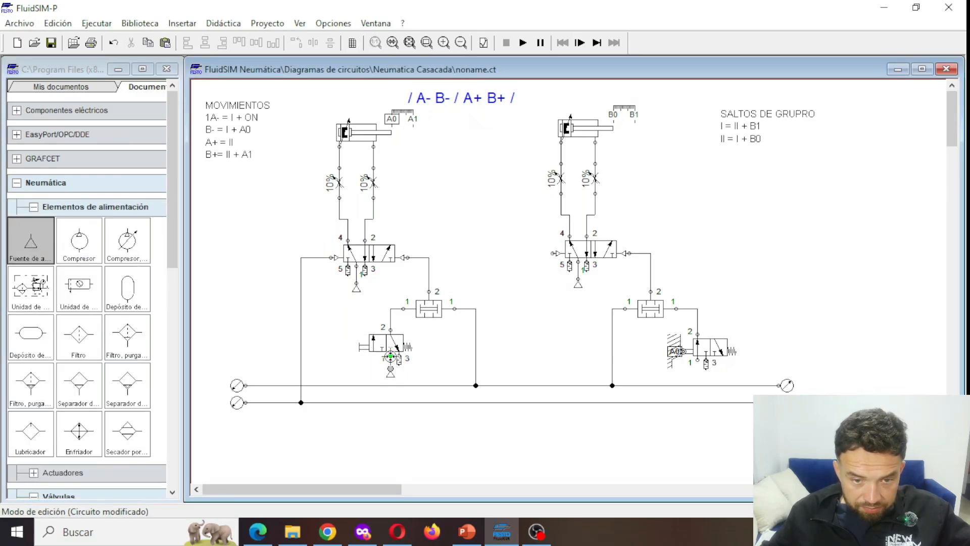
{"action": "left_click_drag", "start_coordinate": [17, 240], "coordinate": [697, 365]}
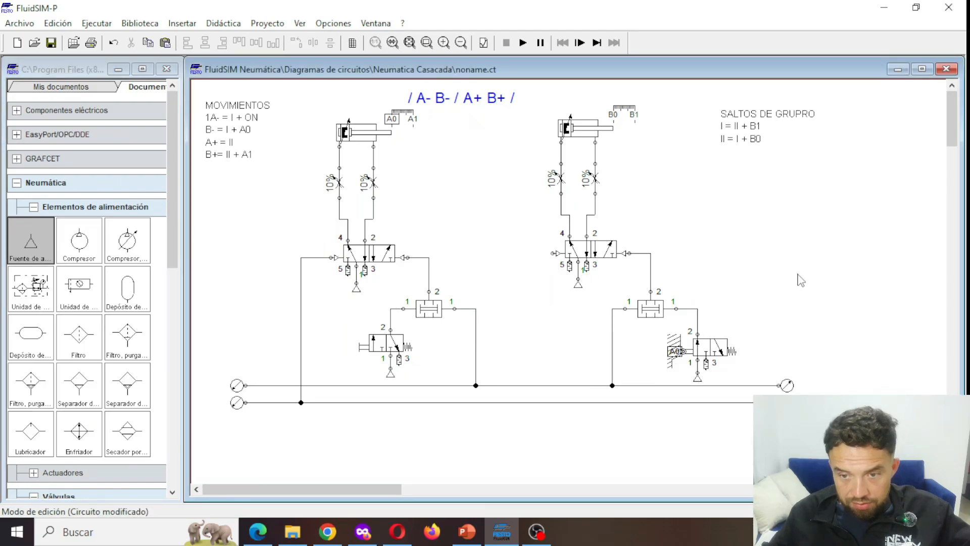
{"action": "left_click", "coordinate": [717, 348]}
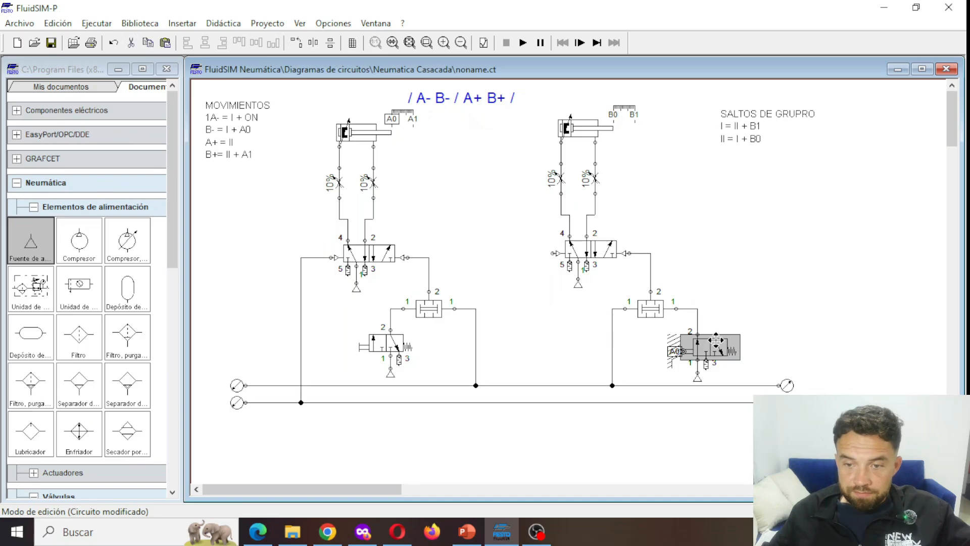
{"action": "left_click", "coordinate": [698, 376]}
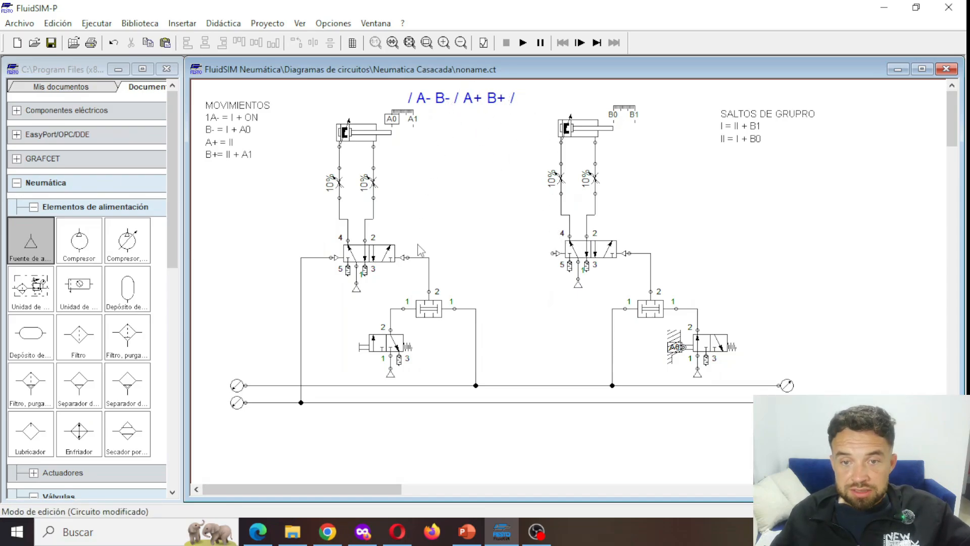
Copy the two-pressure valve, place the copy between the existing two, and connect its left input to the lower group line.
{"action": "left_click", "coordinate": [652, 311]}
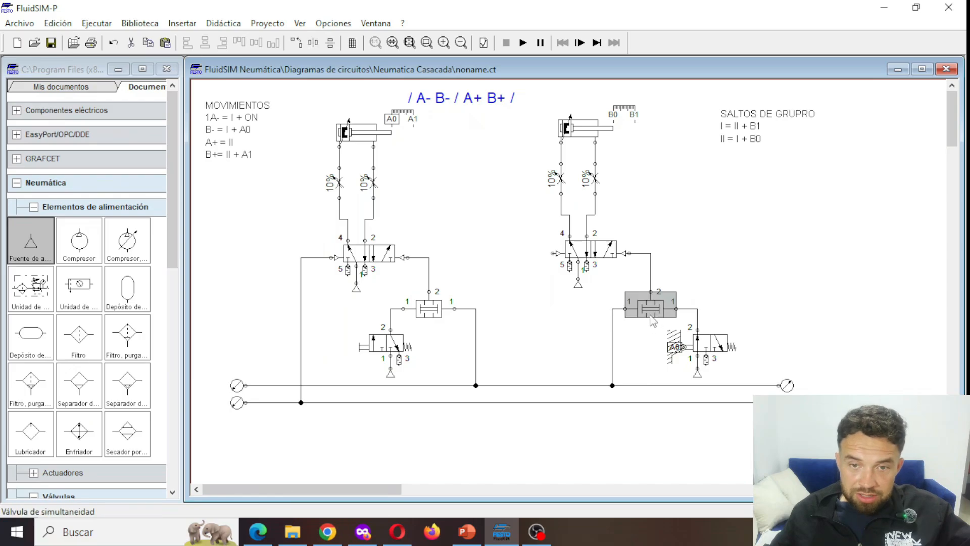
{"action": "key", "text": "ctrl+v"}
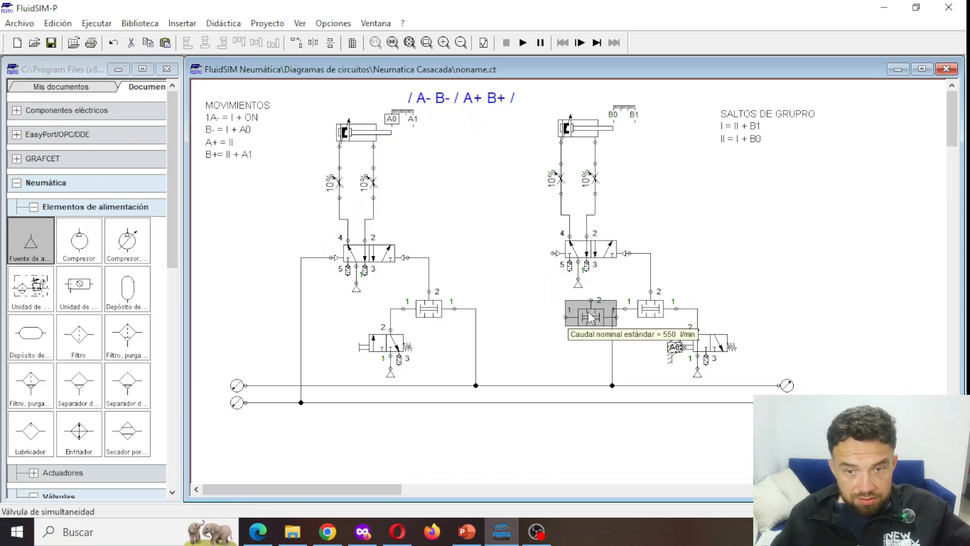
{"action": "left_click_drag", "start_coordinate": [591, 317], "coordinate": [510, 302]}
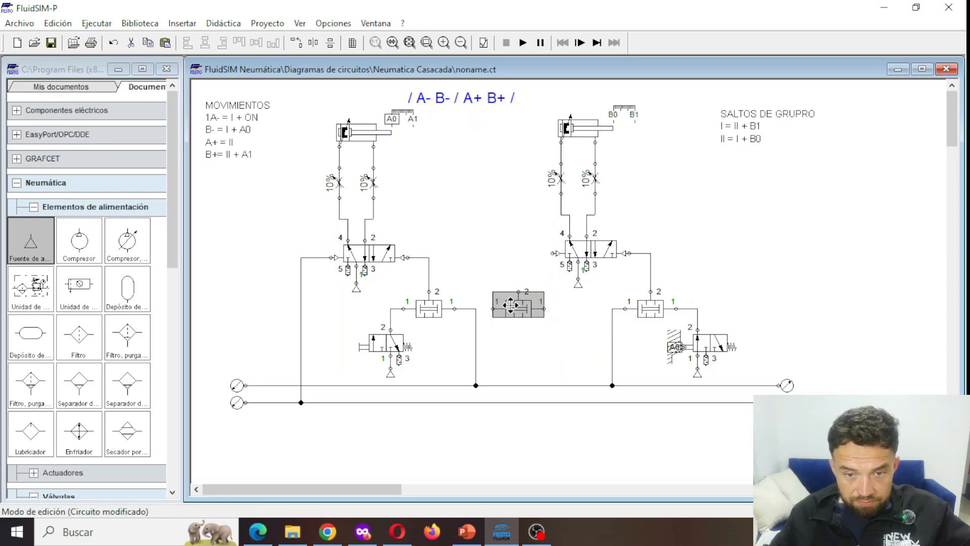
{"action": "left_click_drag", "start_coordinate": [510, 302], "coordinate": [521, 314]}
{"action": "left_click", "coordinate": [489, 259]}
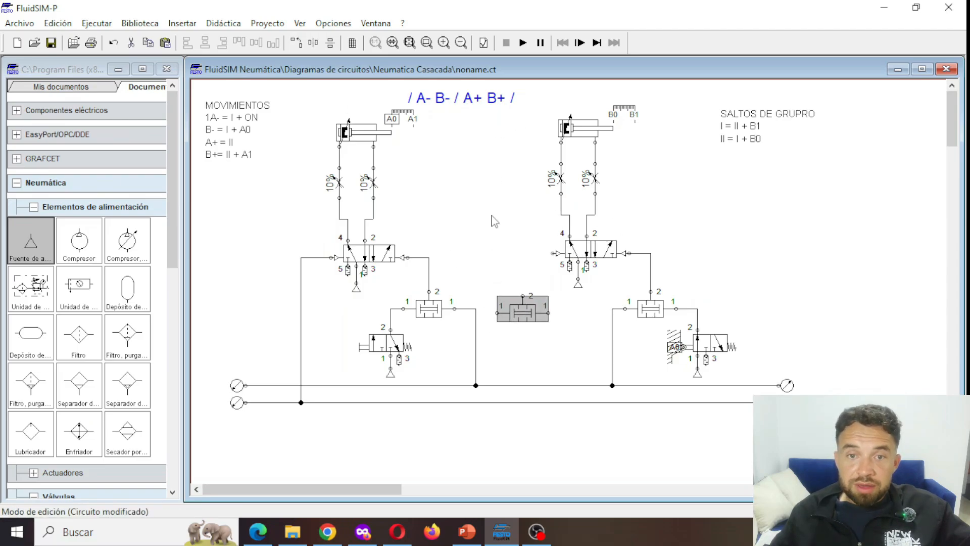
{"action": "left_click", "coordinate": [495, 314]}
{"action": "left_click_drag", "start_coordinate": [490, 398], "coordinate": [488, 402]}
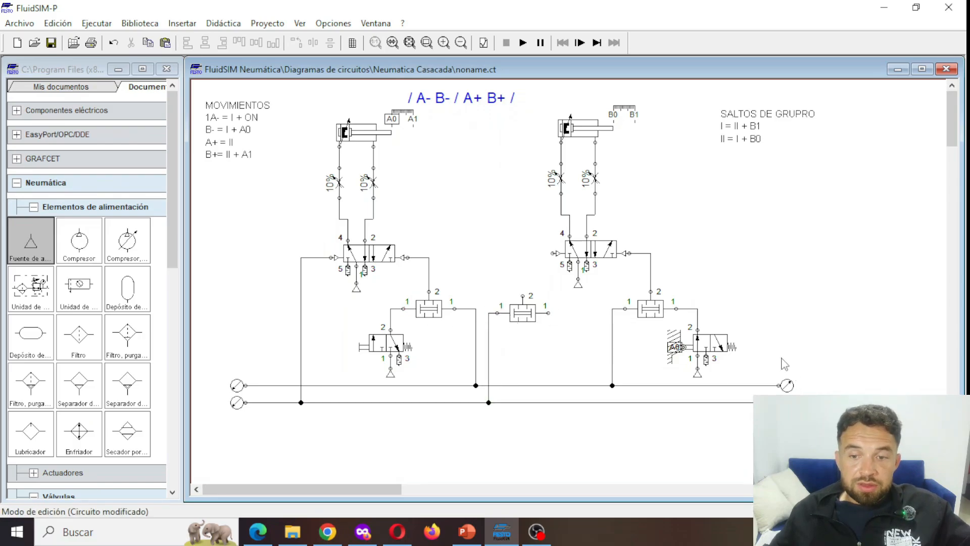
Copy the A0 roller valve below the middle two-pressure valve and relabel the copy A1.
{"action": "left_click", "coordinate": [726, 354]}
{"action": "key", "text": "ctrl+c"}
{"action": "key", "text": "ctrl+v"}
{"action": "left_click_drag", "start_coordinate": [582, 312], "coordinate": [558, 350]}
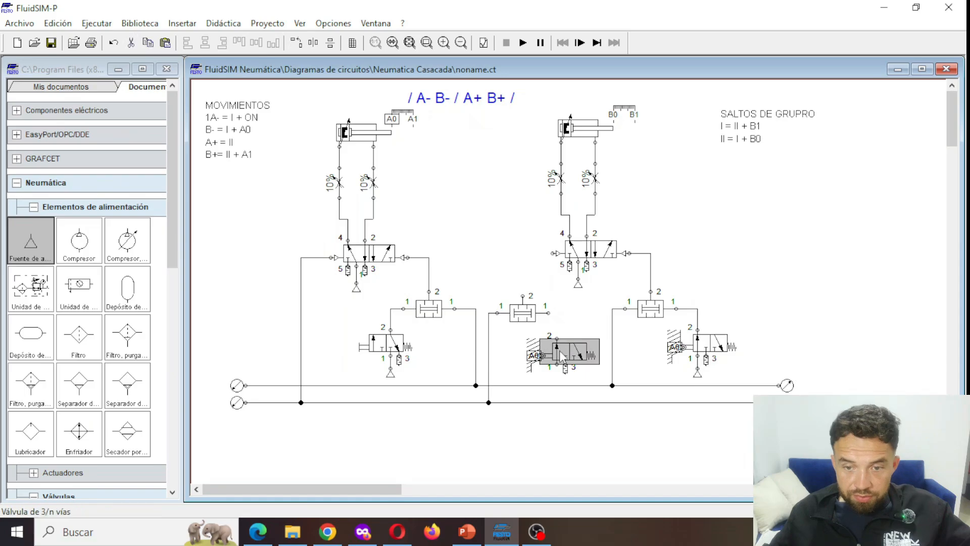
{"action": "double_click", "coordinate": [544, 357]}
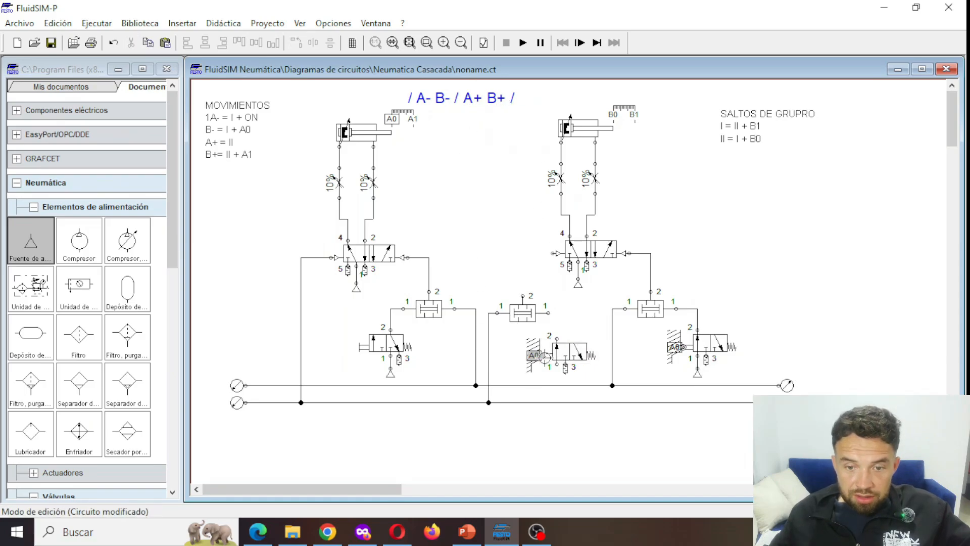
{"action": "type", "text": "A1"}
{"action": "key", "text": "Return"}
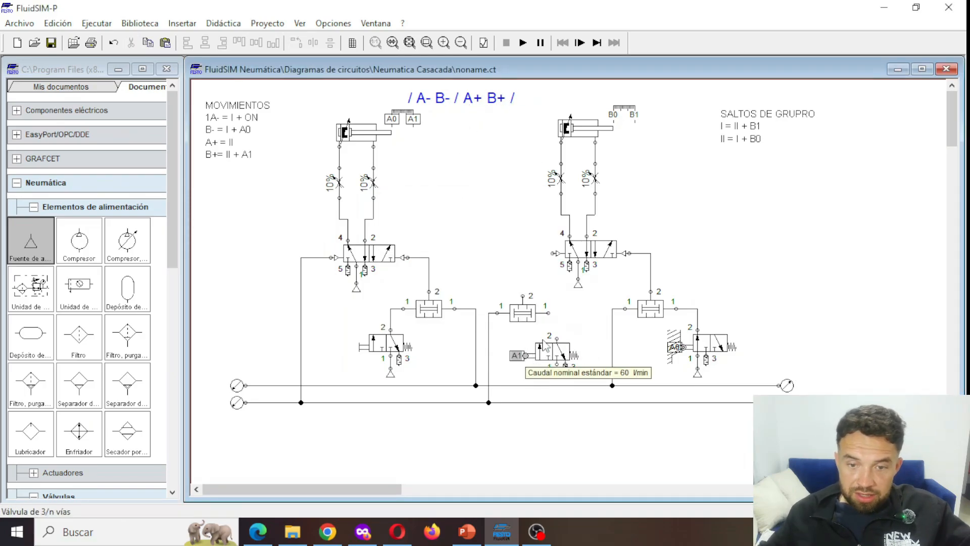
Connect the middle two-pressure valve to the second 5/2 valve's left pilot and the A1 valve's output, and supply A1's port 1 with compressed air.
{"action": "left_click_drag", "start_coordinate": [549, 307], "coordinate": [554, 252]}
{"action": "left_click_drag", "start_coordinate": [29, 261], "coordinate": [541, 372]}
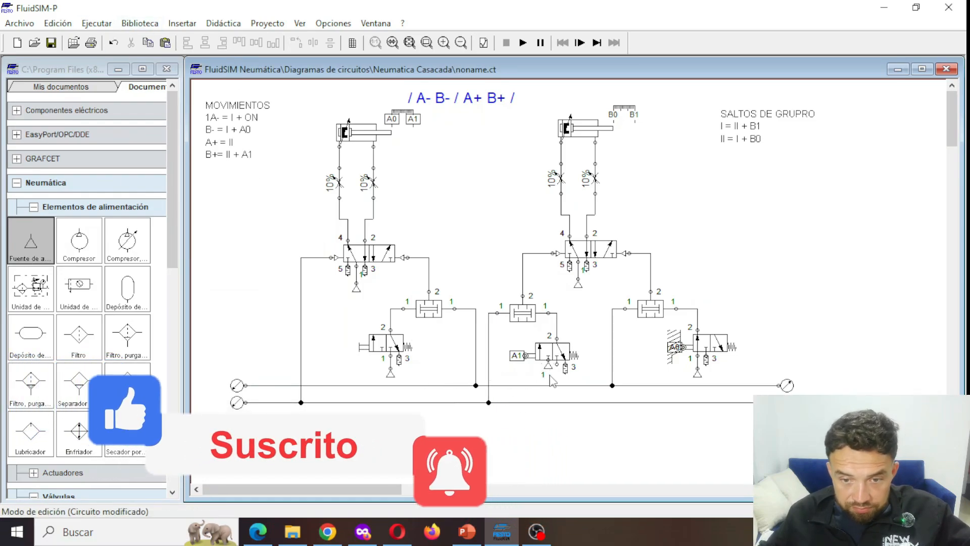
{"action": "key", "text": "Delete"}
{"action": "left_click_drag", "start_coordinate": [36, 256], "coordinate": [540, 377]}
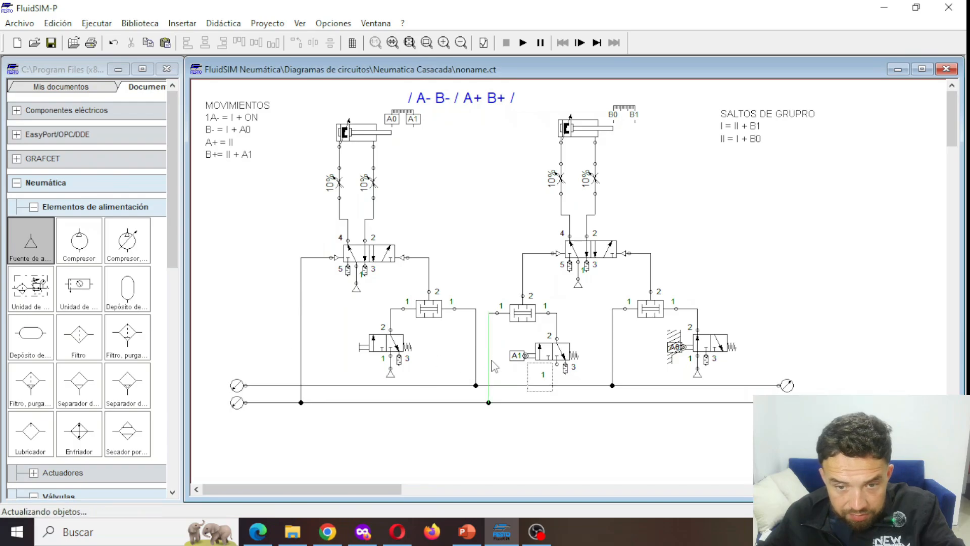
{"action": "left_click_drag", "start_coordinate": [35, 245], "coordinate": [546, 384]}
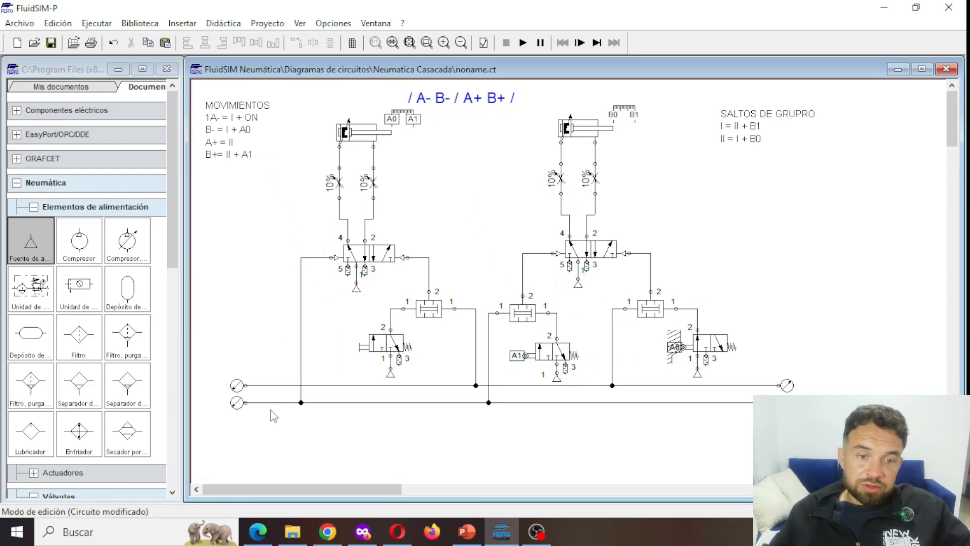
{"action": "scroll", "coordinate": [579, 410], "scroll_direction": "down", "scroll_amount": 3}
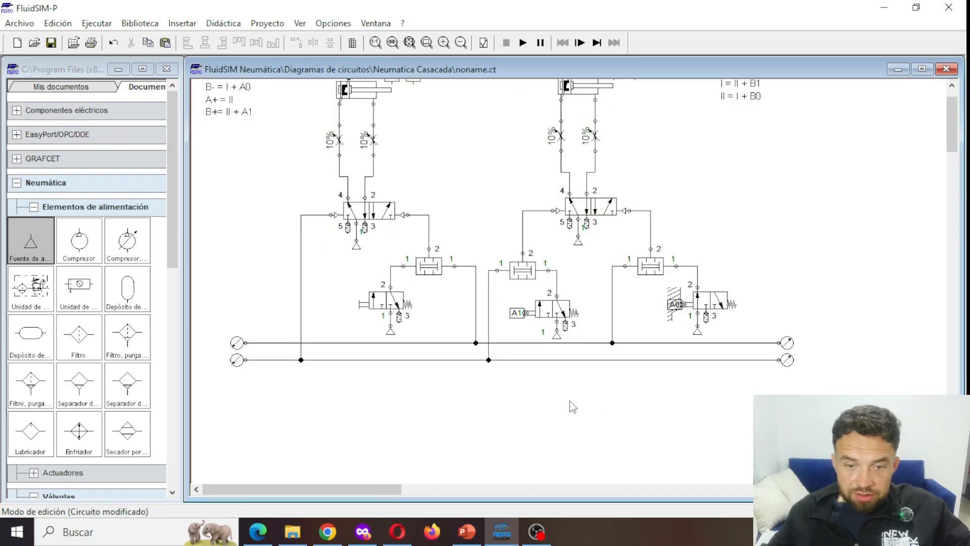
{"action": "scroll", "coordinate": [568, 457], "scroll_direction": "up", "scroll_amount": 3}
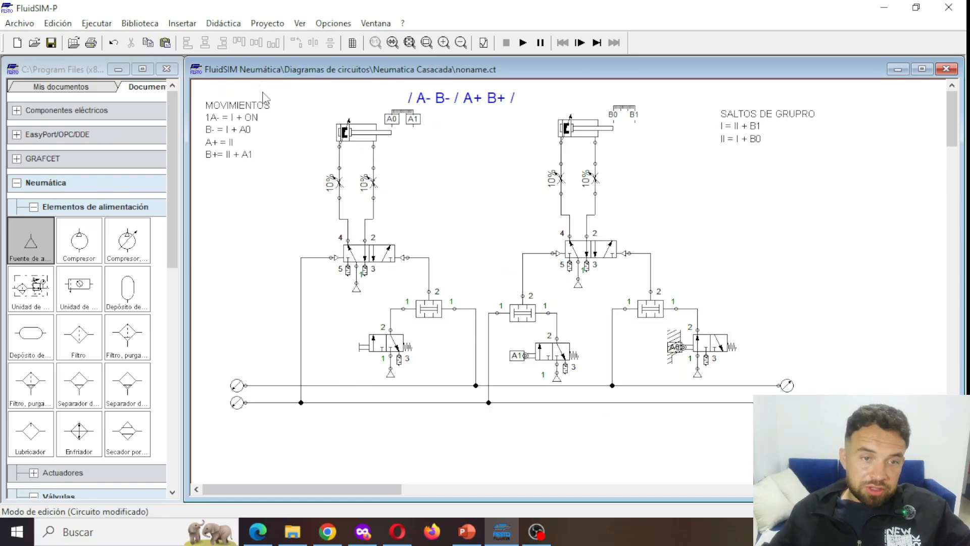
{"action": "scroll", "coordinate": [505, 354], "scroll_direction": "down", "scroll_amount": 3}
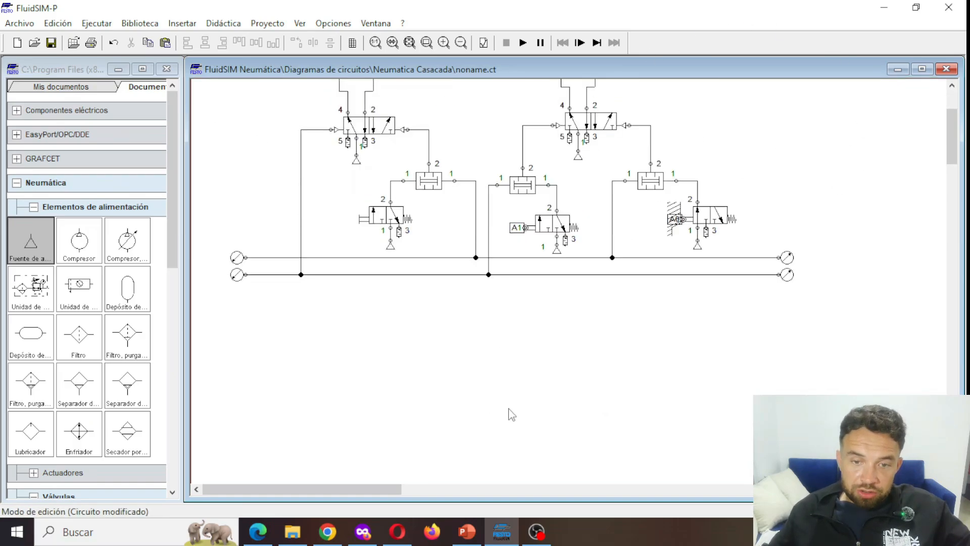
{"action": "scroll", "coordinate": [478, 351], "scroll_direction": "up", "scroll_amount": 1}
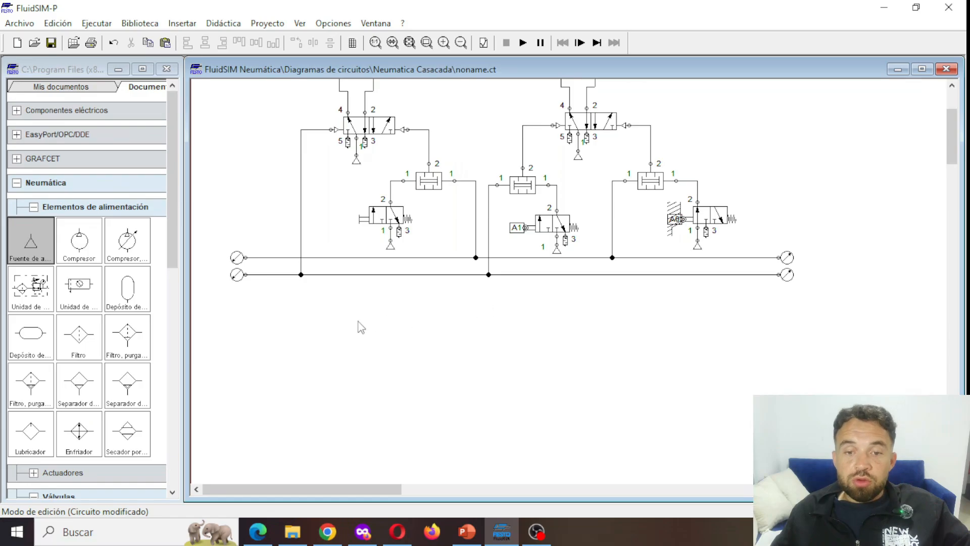
{"action": "left_click", "coordinate": [34, 207]}
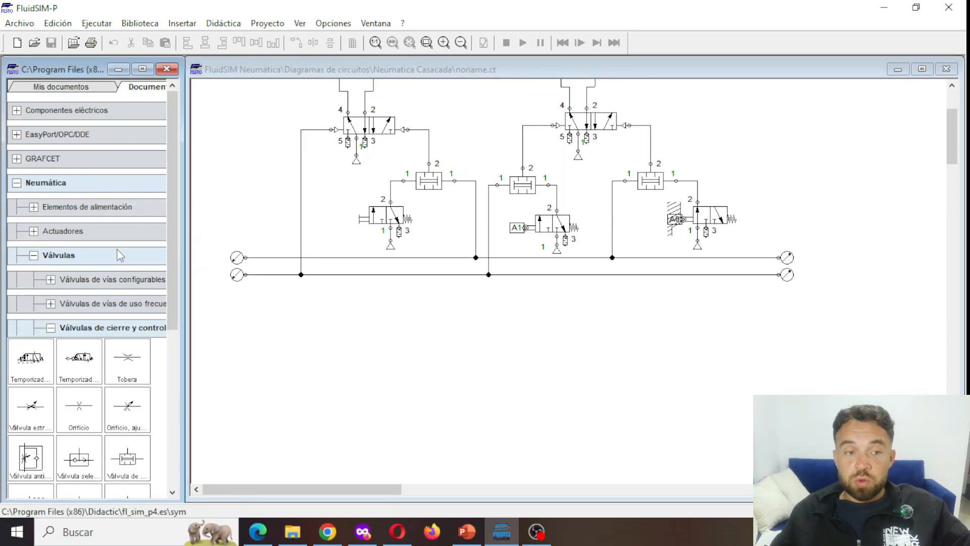
{"action": "left_click", "coordinate": [50, 303]}
{"action": "left_click", "coordinate": [50, 303]}
Move the sequence title / A- B- / A+ B+ / slightly to the right above the circuit.
{"action": "scroll", "coordinate": [513, 293], "scroll_direction": "up", "scroll_amount": 5}
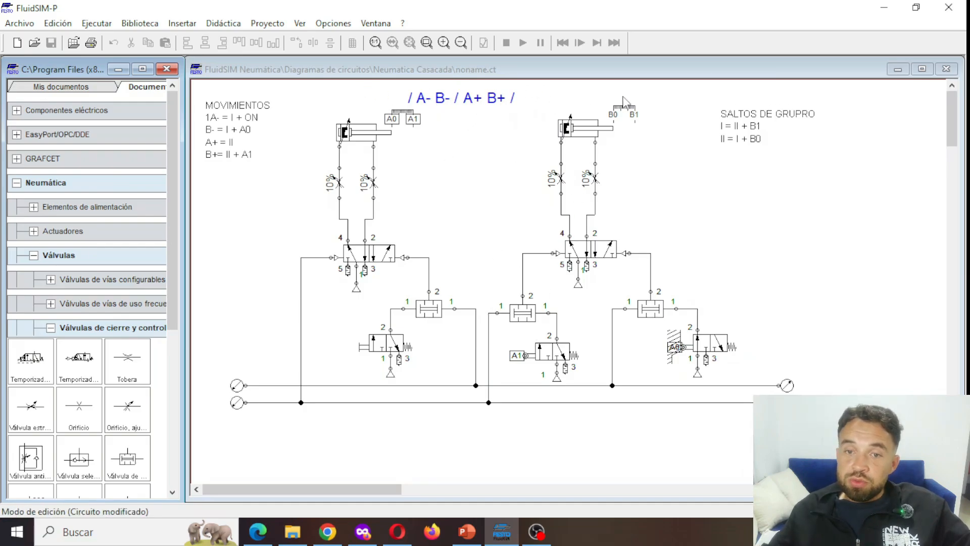
{"action": "left_click_drag", "start_coordinate": [451, 98], "coordinate": [473, 102]}
{"action": "left_click", "coordinate": [474, 162]}
Copy the 5/2 double-pilot valve and place the copy below the two group lines.
{"action": "scroll", "coordinate": [474, 174], "scroll_direction": "down", "scroll_amount": 3}
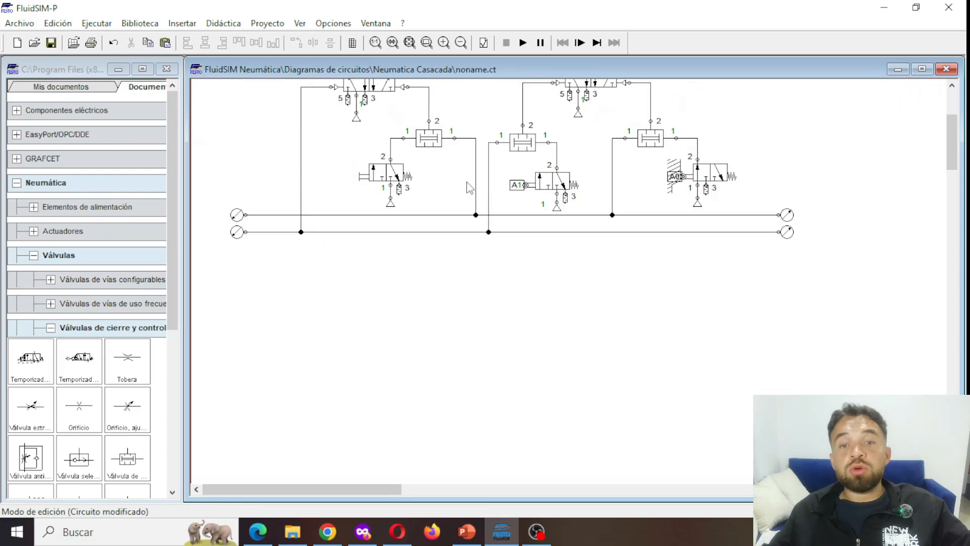
{"action": "left_click", "coordinate": [51, 281]}
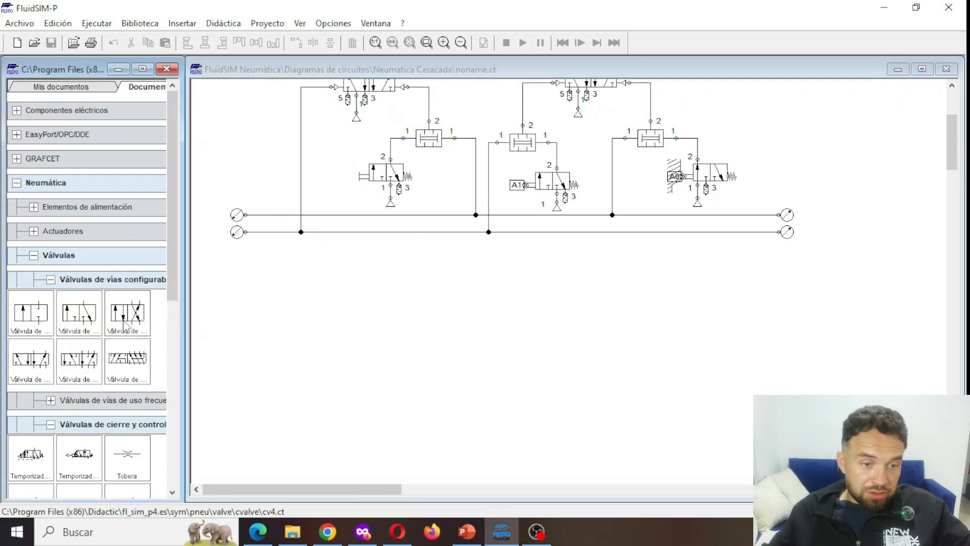
{"action": "scroll", "coordinate": [385, 128], "scroll_direction": "up", "scroll_amount": 2}
{"action": "left_click", "coordinate": [382, 123]}
{"action": "key", "text": "ctrl+c"}
{"action": "key", "text": "ctrl+v"}
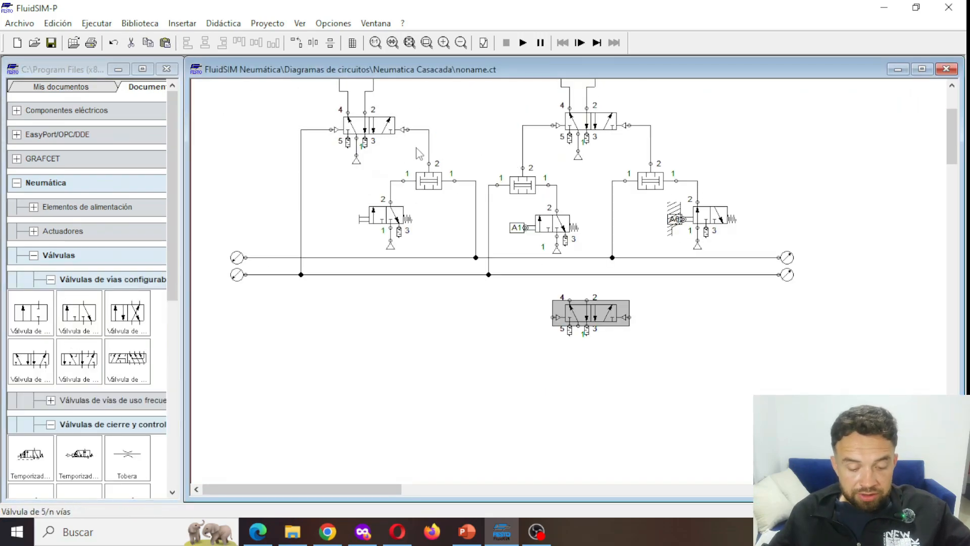
{"action": "left_click_drag", "start_coordinate": [590, 312], "coordinate": [513, 312]}
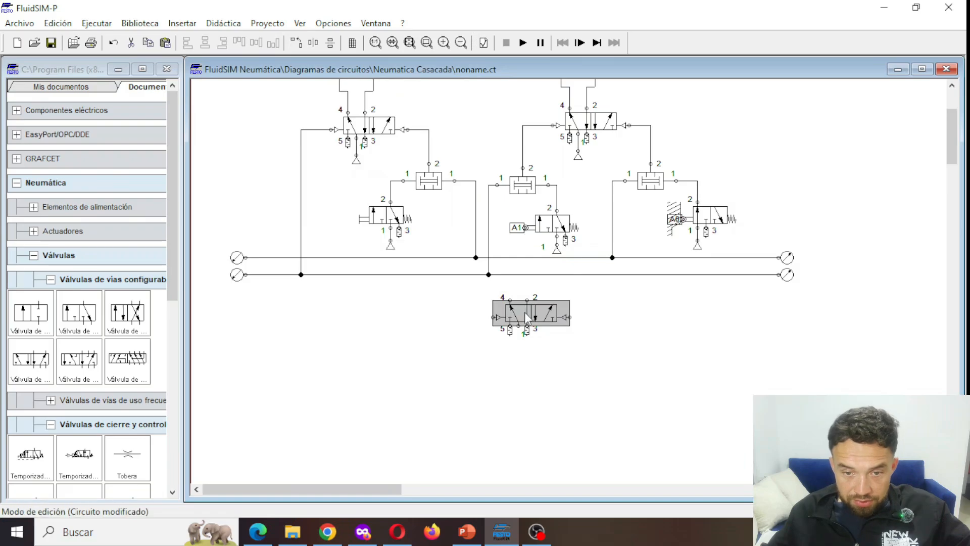
Set the copied 5/2 valve's initial position to the second one and connect outputs 4 and 2 to the lower and upper group lines.
{"action": "double_click", "coordinate": [543, 323]}
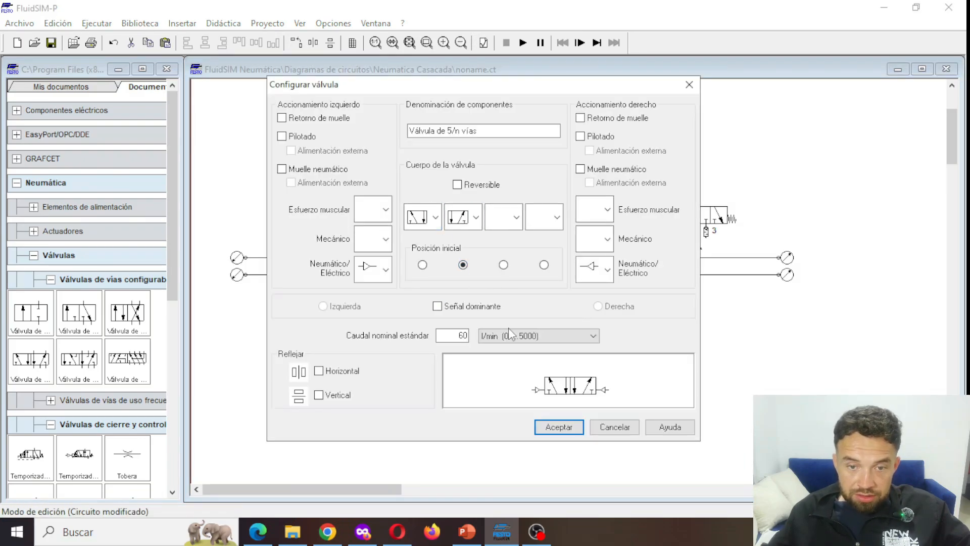
{"action": "left_click", "coordinate": [559, 427]}
{"action": "left_click_drag", "start_coordinate": [508, 312], "coordinate": [507, 278]}
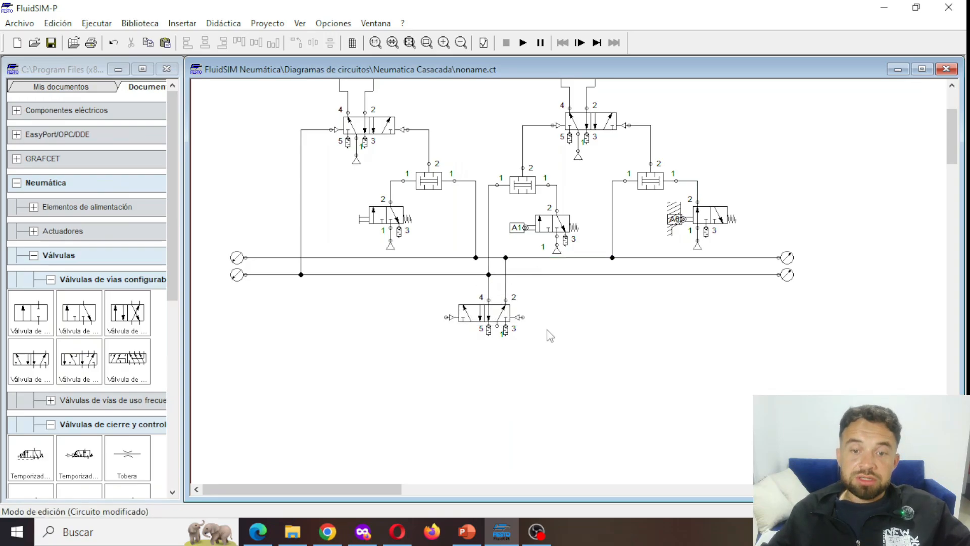
Add a two-pressure valve left of the group 5/2 valve, rotate its output toward that valve, and connect it to the left pilot.
{"action": "scroll", "coordinate": [450, 348], "scroll_direction": "up", "scroll_amount": 5}
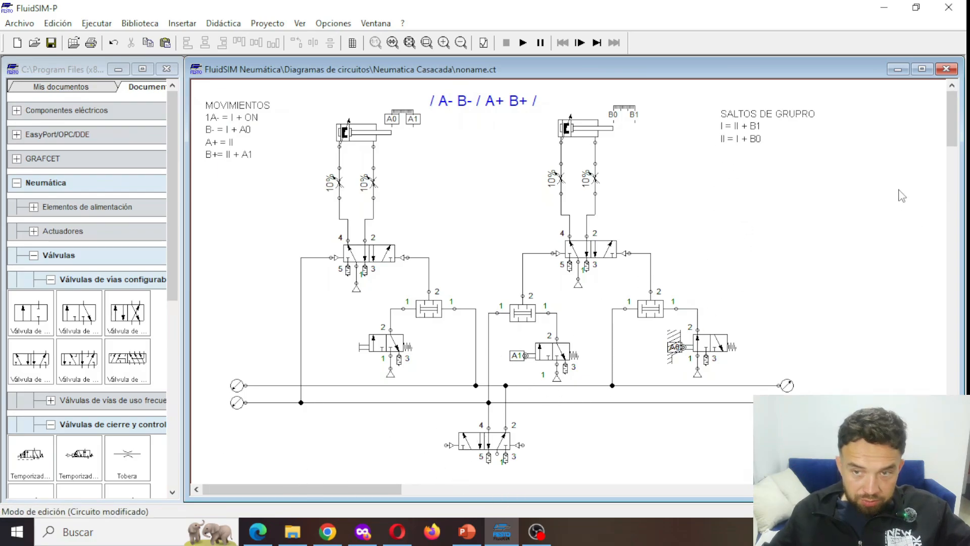
{"action": "scroll", "coordinate": [731, 155], "scroll_direction": "down", "scroll_amount": 2}
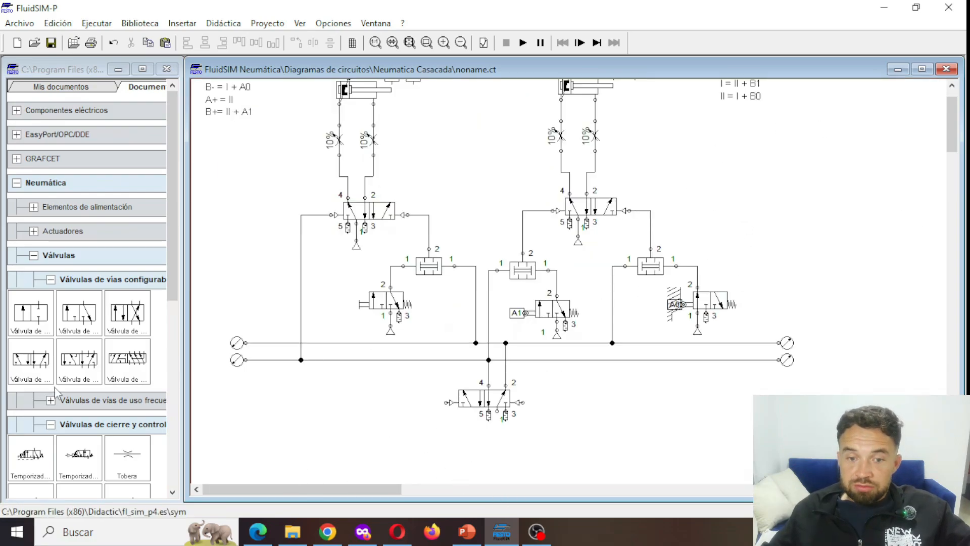
{"action": "left_click", "coordinate": [51, 281]}
{"action": "left_click_drag", "start_coordinate": [128, 458], "coordinate": [301, 402]}
{"action": "left_click", "coordinate": [296, 43]}
{"action": "left_click", "coordinate": [297, 43]}
{"action": "left_click", "coordinate": [297, 43]}
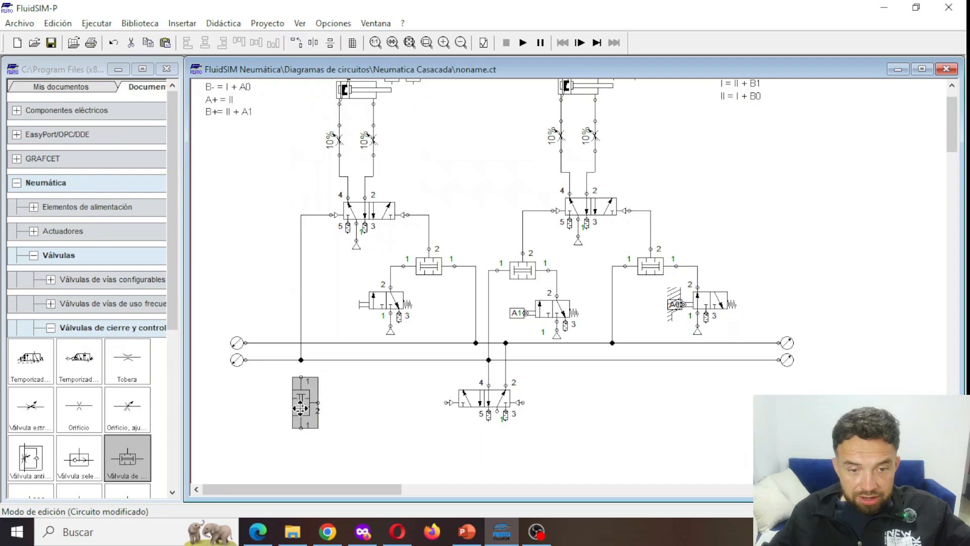
{"action": "left_click_drag", "start_coordinate": [318, 403], "coordinate": [446, 403]}
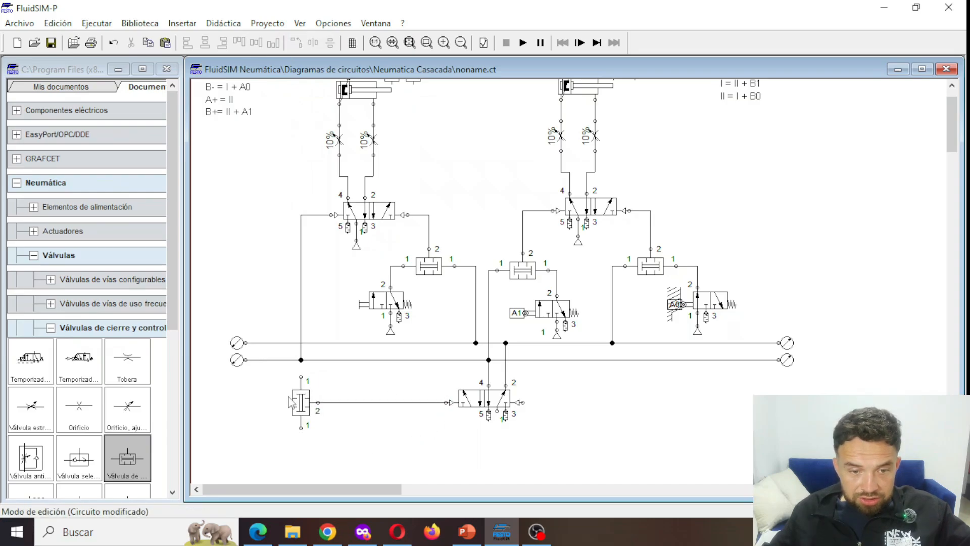
{"action": "scroll", "coordinate": [699, 253], "scroll_direction": "up", "scroll_amount": 2}
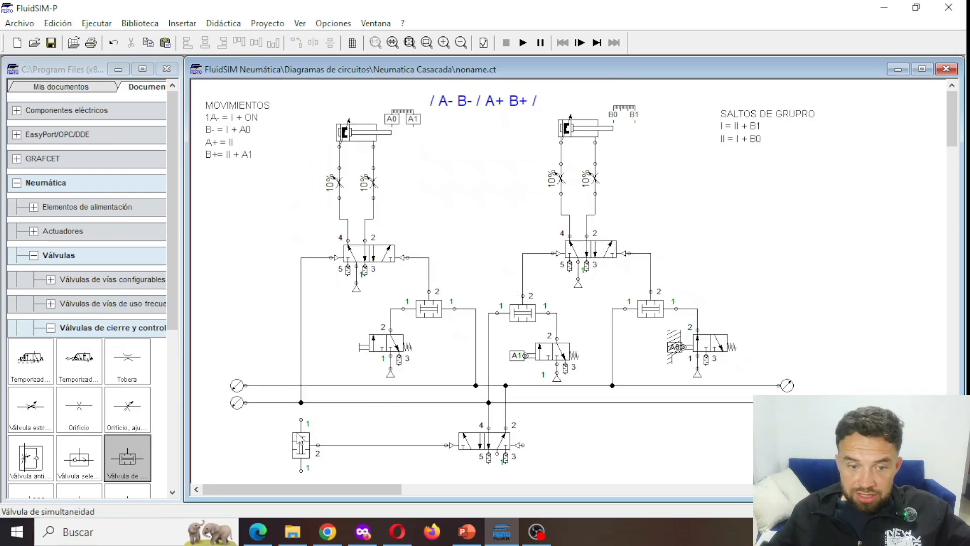
Shift the left two-pressure valve slightly right and connect its upper input to the upper group line.
{"action": "mouse_move", "coordinate": [309, 447]}
{"action": "left_mouse_down"}
{"action": "mouse_move", "coordinate": [334, 447]}
{"action": "mouse_move", "coordinate": [323, 385]}
{"action": "left_mouse_up"}
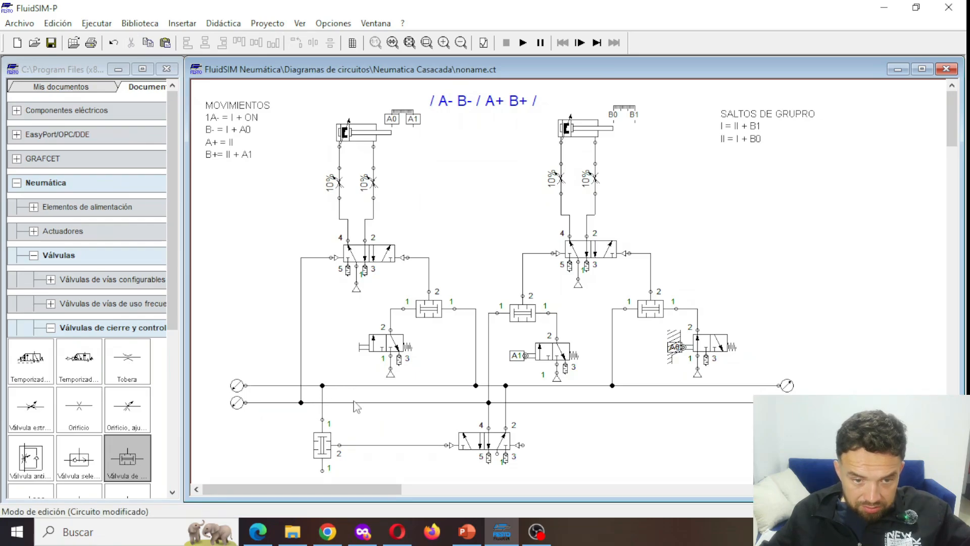
{"action": "scroll", "coordinate": [357, 410], "scroll_direction": "down", "scroll_amount": 2}
{"action": "scroll", "coordinate": [733, 307], "scroll_direction": "up", "scroll_amount": 2}
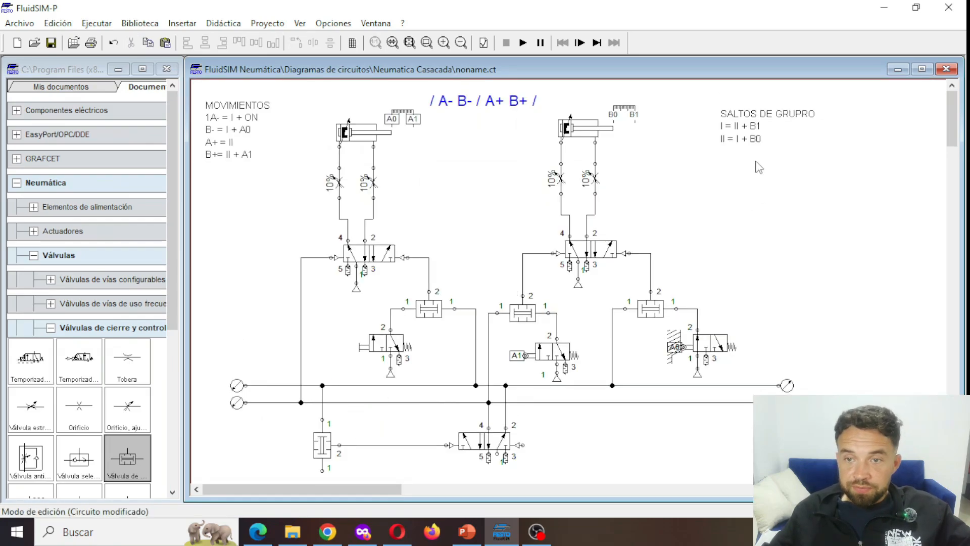
Place a copy of the A1 roller 3/2 valve below the left two-pressure valve and connect its output to the valve's lower input.
{"action": "left_click", "coordinate": [712, 352]}
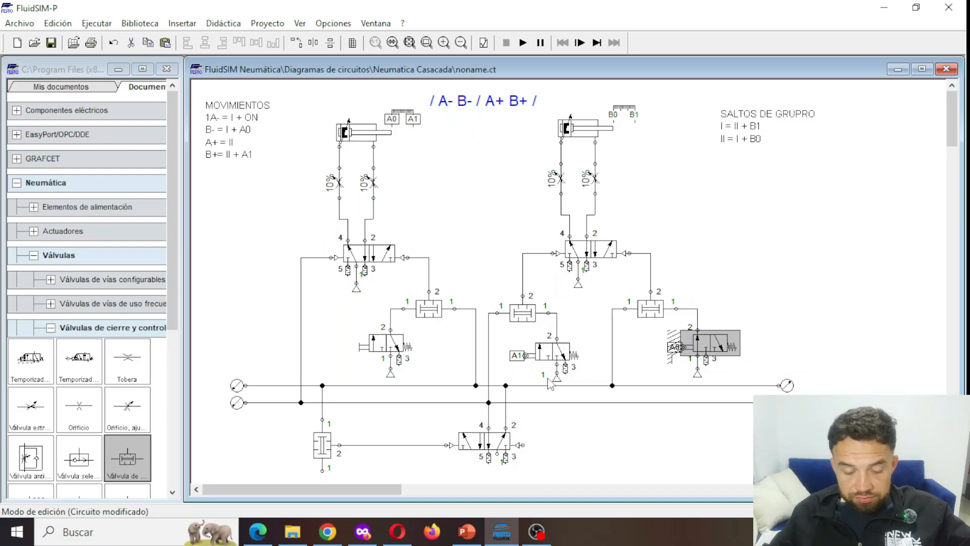
{"action": "left_click", "coordinate": [555, 357]}
{"action": "left_click_drag", "start_coordinate": [554, 357], "coordinate": [307, 466]}
{"action": "scroll", "coordinate": [581, 323], "scroll_direction": "down", "scroll_amount": 2}
{"action": "scroll", "coordinate": [307, 478], "scroll_direction": "down", "scroll_amount": 2}
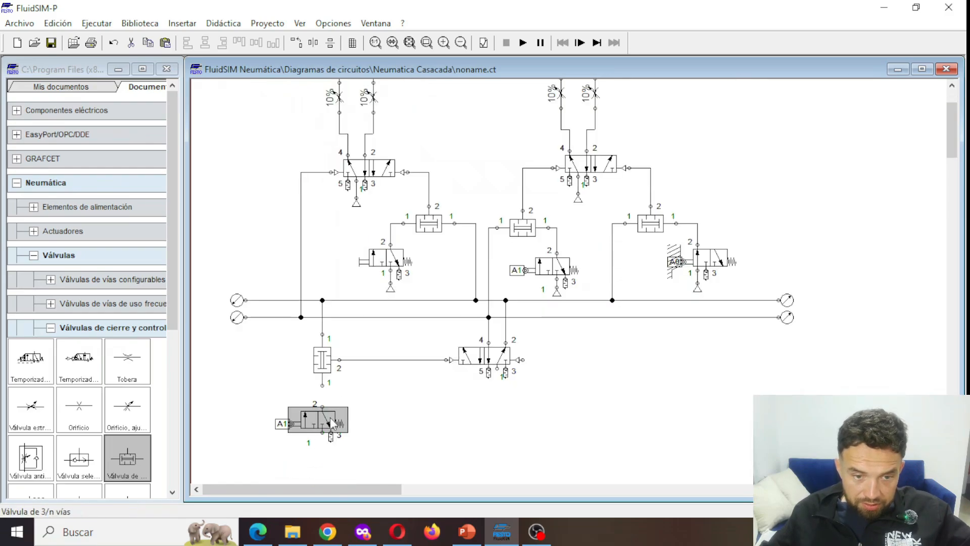
{"action": "left_click_drag", "start_coordinate": [323, 406], "coordinate": [322, 385]}
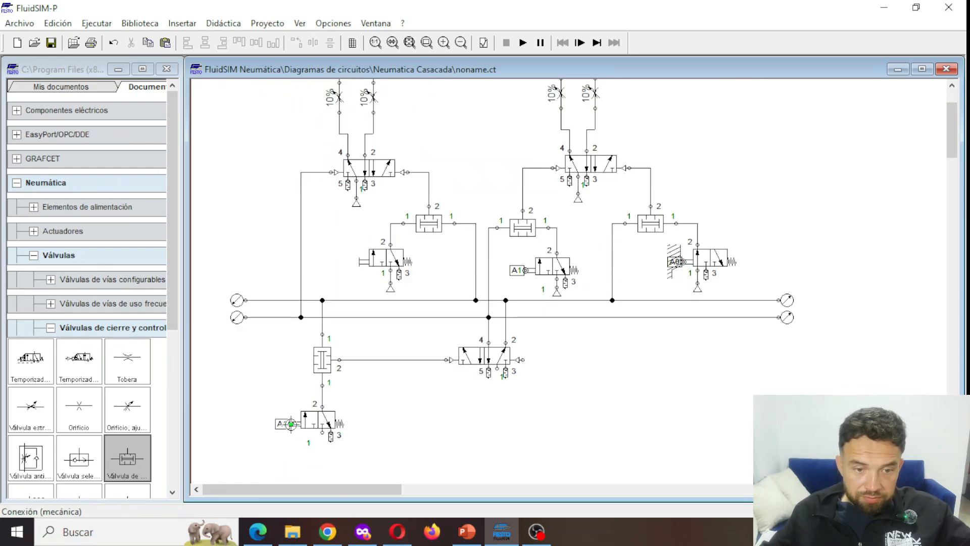
Set the mechanical connection mark of the copied 3/2 valve to B1.
{"action": "double_click", "coordinate": [286, 424]}
{"action": "type", "text": "B1"}
{"action": "key", "text": "Return"}
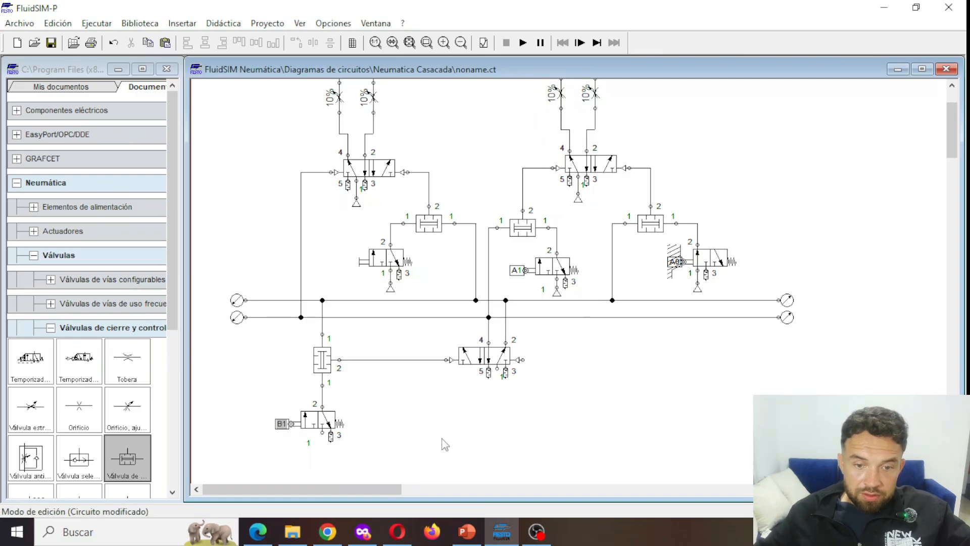
{"action": "scroll", "coordinate": [549, 415], "scroll_direction": "up", "scroll_amount": 4}
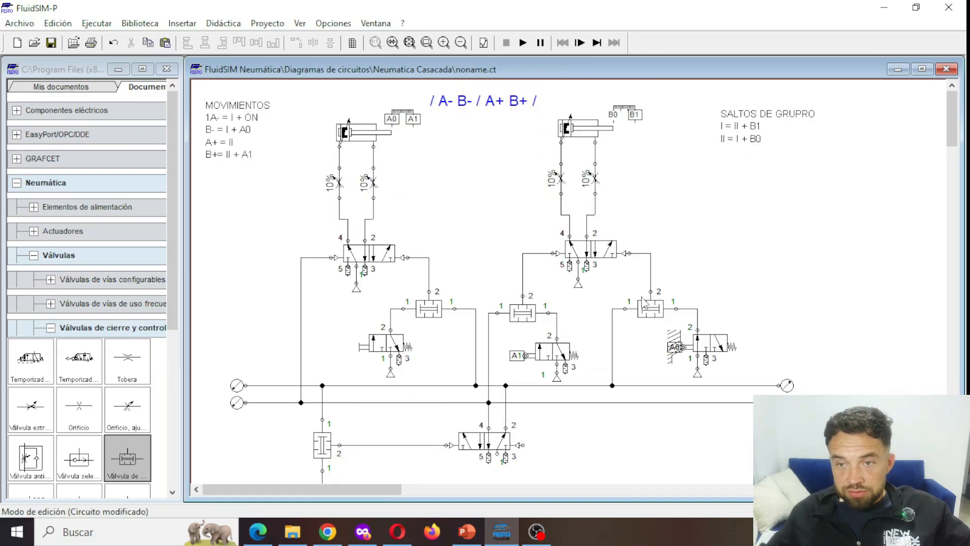
{"action": "scroll", "coordinate": [739, 147], "scroll_direction": "down", "scroll_amount": 2}
{"action": "double_click", "coordinate": [291, 467]}
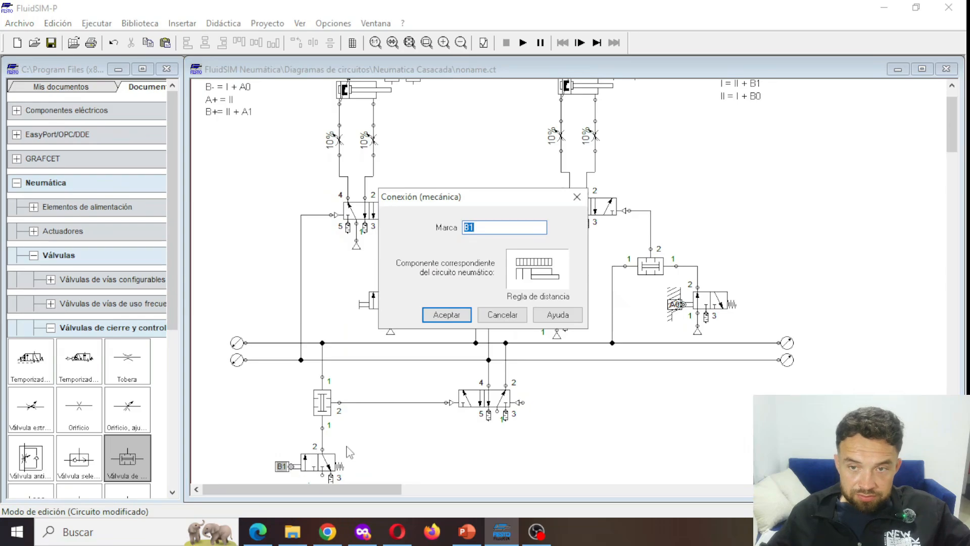
{"action": "key", "text": "Return"}
{"action": "scroll", "coordinate": [778, 152], "scroll_direction": "up", "scroll_amount": 2}
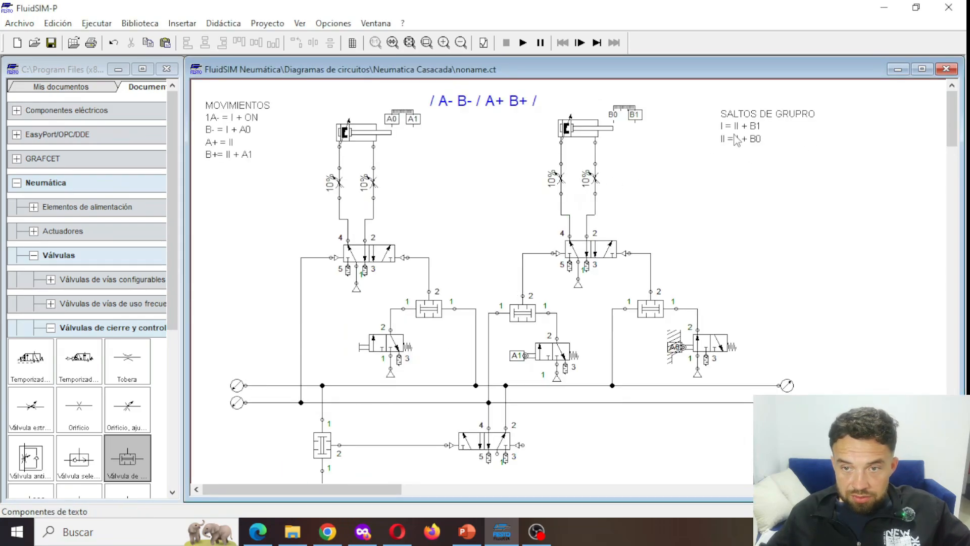
Set the mark of the 3/2 valve below the left two-pressure valve to B0.
{"action": "scroll", "coordinate": [736, 140], "scroll_direction": "down", "scroll_amount": 4}
{"action": "double_click", "coordinate": [291, 424]}
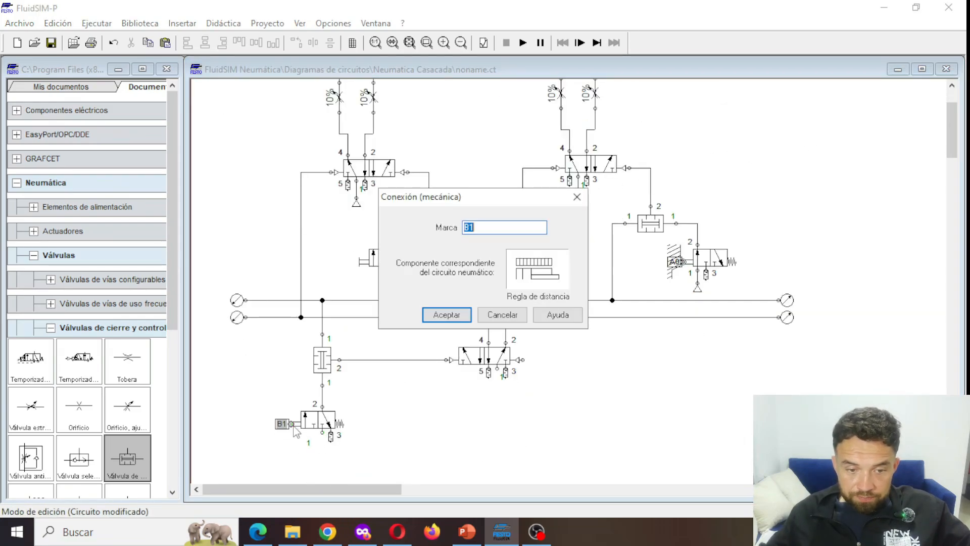
{"action": "key", "text": "Return"}
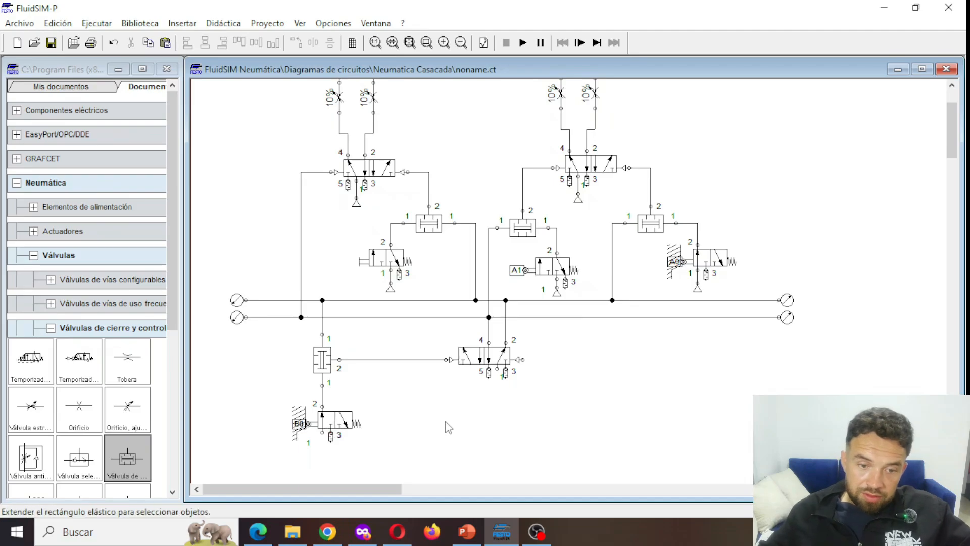
{"action": "scroll", "coordinate": [23, 303], "scroll_direction": "down", "scroll_amount": 2}
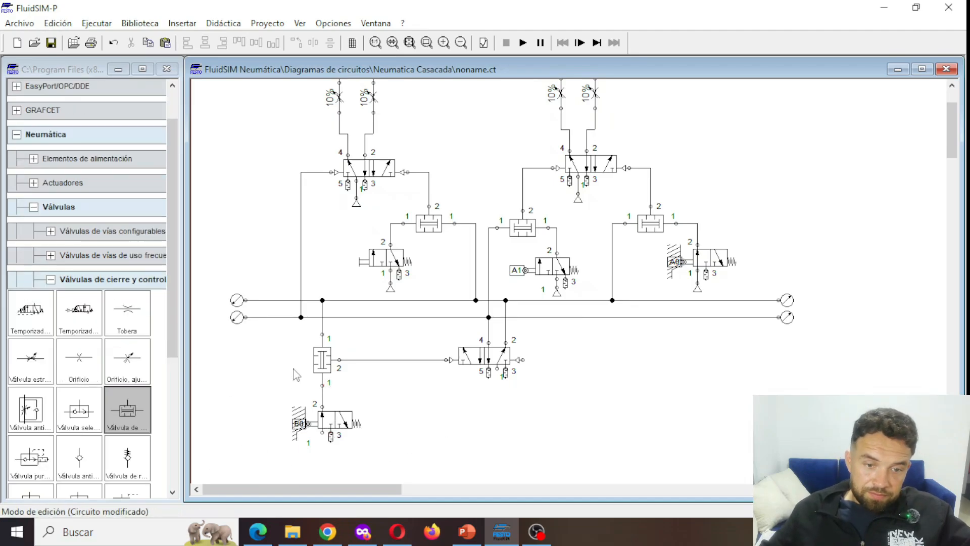
Copy the left two-pressure valve to the right of the group 5/2 valve and mirror it so its output faces that valve.
{"action": "left_click", "coordinate": [325, 373]}
{"action": "key", "text": "ctrl+c"}
{"action": "key", "text": "ctrl+v"}
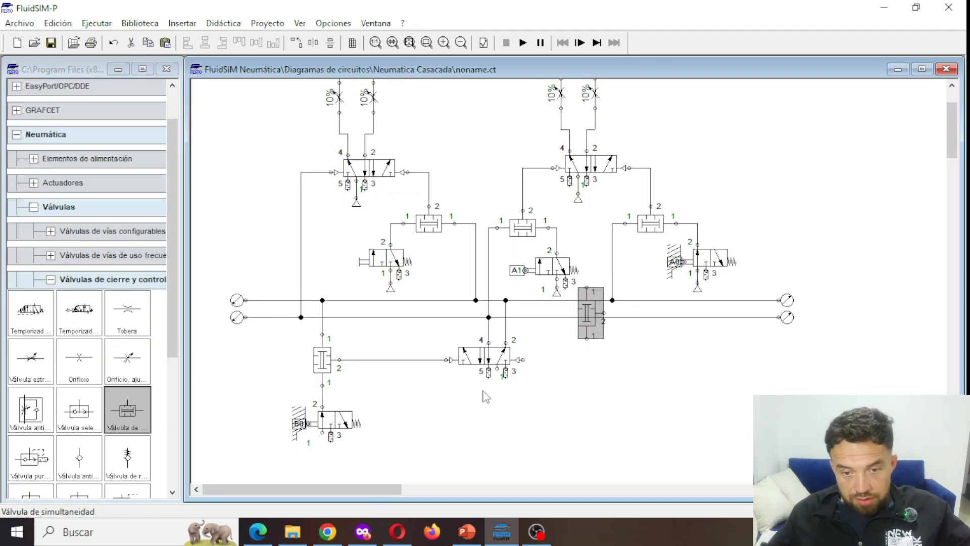
{"action": "left_click_drag", "start_coordinate": [581, 316], "coordinate": [637, 376]}
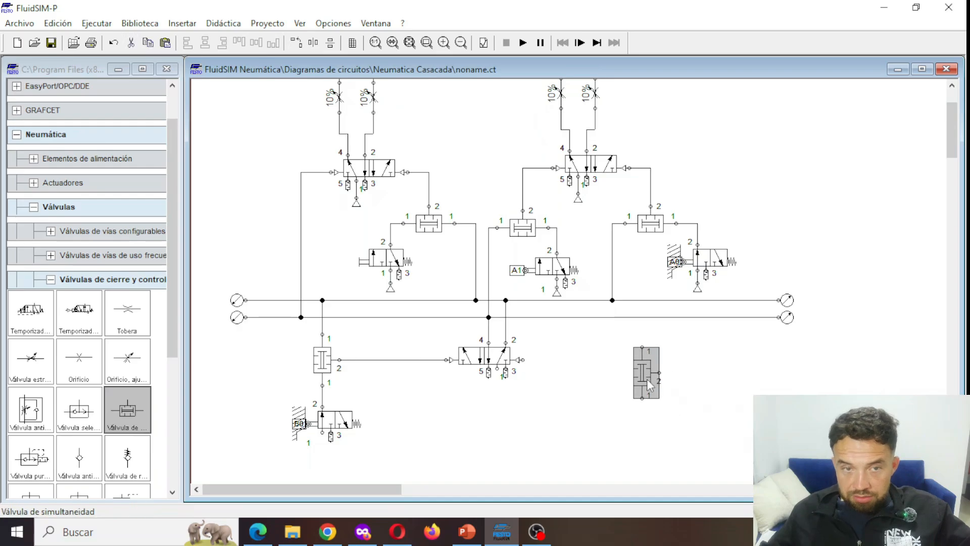
{"action": "left_click", "coordinate": [313, 43]}
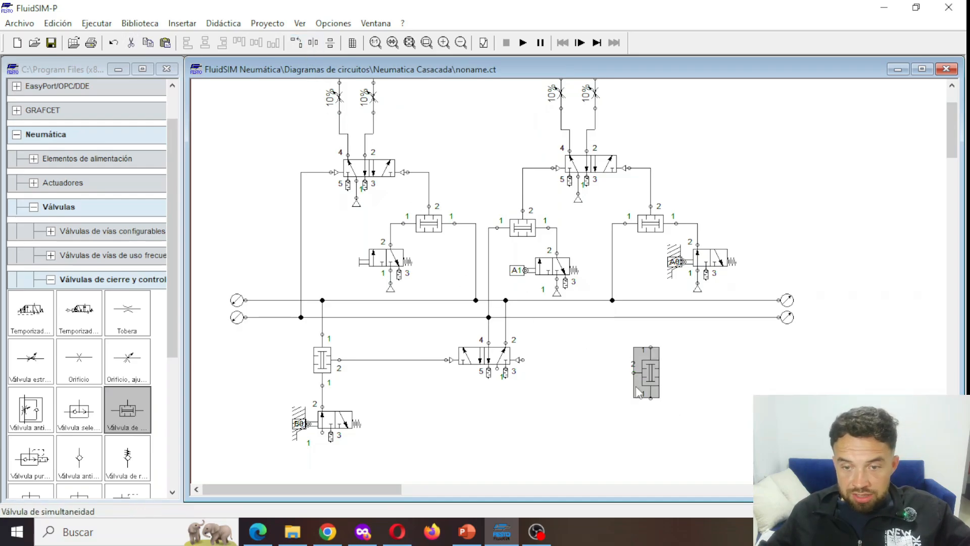
Connect the right two-pressure valve's output to the group valve's right pilot and its upper input to the lower group line.
{"action": "left_click_drag", "start_coordinate": [633, 373], "coordinate": [560, 359]}
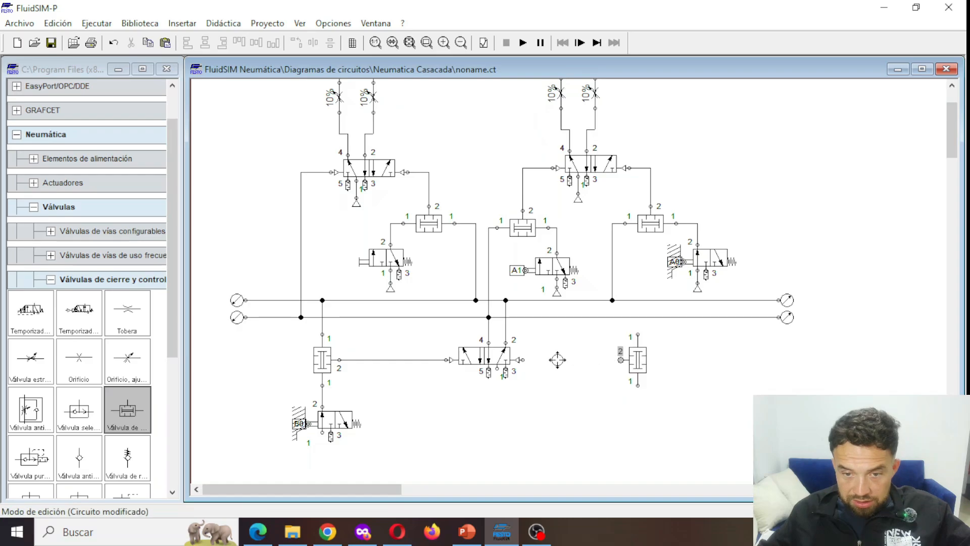
{"action": "scroll", "coordinate": [582, 396], "scroll_direction": "up", "scroll_amount": 1}
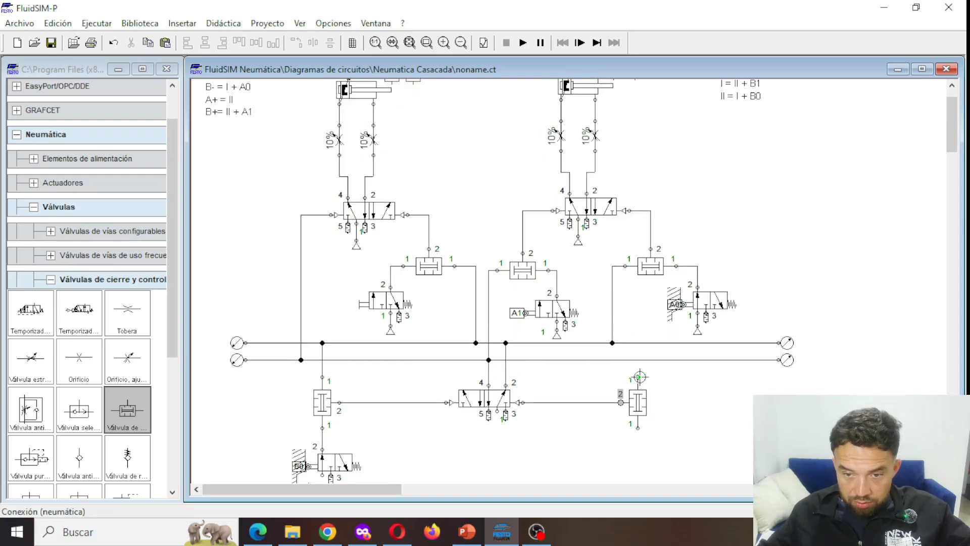
{"action": "left_click_drag", "start_coordinate": [638, 359], "coordinate": [638, 360]}
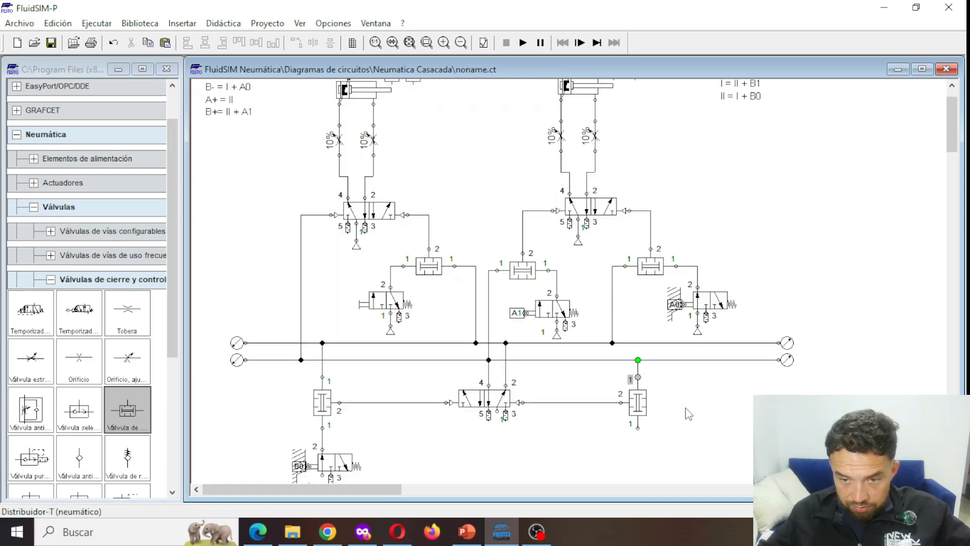
Copy the B0 roller 3/2 valve and place the copy below the right two-pressure valve.
{"action": "scroll", "coordinate": [364, 433], "scroll_direction": "down", "scroll_amount": 1}
{"action": "left_click", "coordinate": [326, 420]}
{"action": "key", "text": "ctrl+c"}
{"action": "key", "text": "ctrl+v"}
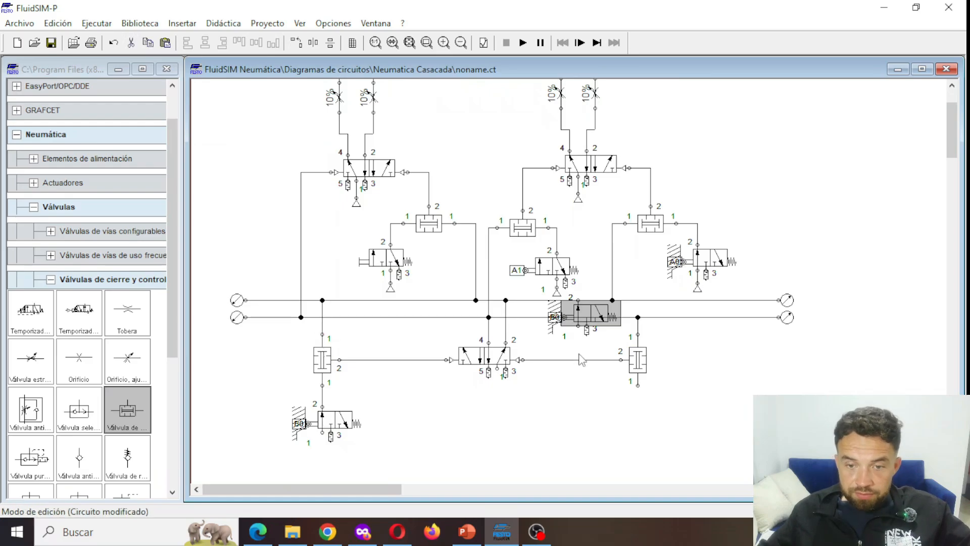
{"action": "left_click_drag", "start_coordinate": [597, 316], "coordinate": [652, 426]}
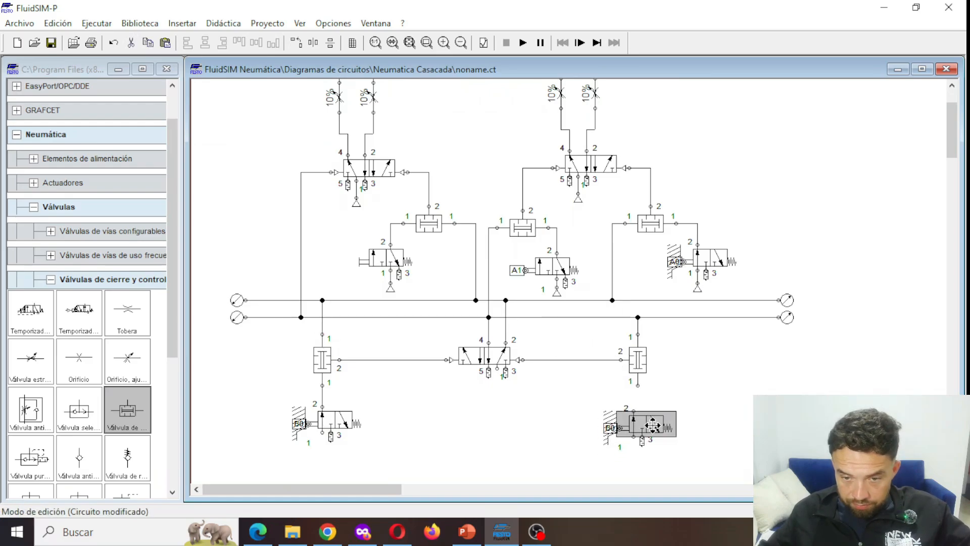
Align the copied 3/2 valve level with the B0 valve and connect its output to the right two-pressure valve's lower input.
{"action": "left_click", "coordinate": [322, 424], "text": "shift"}
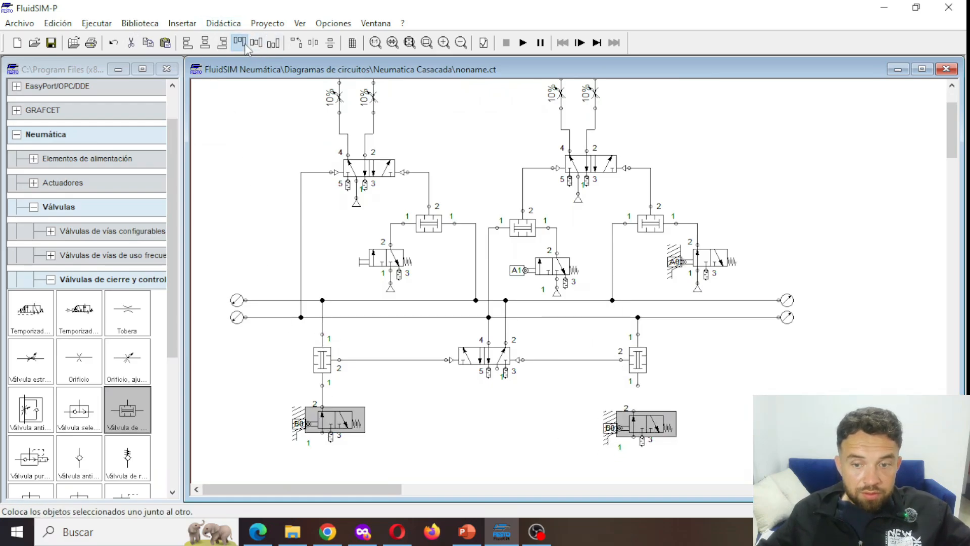
{"action": "left_click", "coordinate": [273, 43]}
{"action": "left_click_drag", "start_coordinate": [657, 420], "coordinate": [638, 386]}
{"action": "left_click", "coordinate": [558, 438]}
{"action": "left_click", "coordinate": [641, 416]}
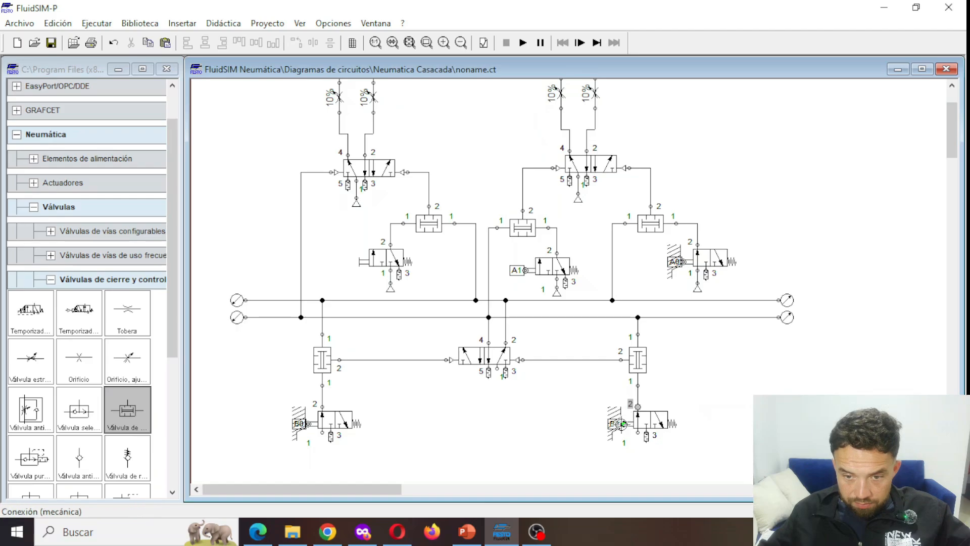
Set the mechanical connection mark of the right 3/2 valve to B1.
{"action": "double_click", "coordinate": [622, 423]}
{"action": "type", "text": "B1"}
{"action": "key", "text": "Return"}
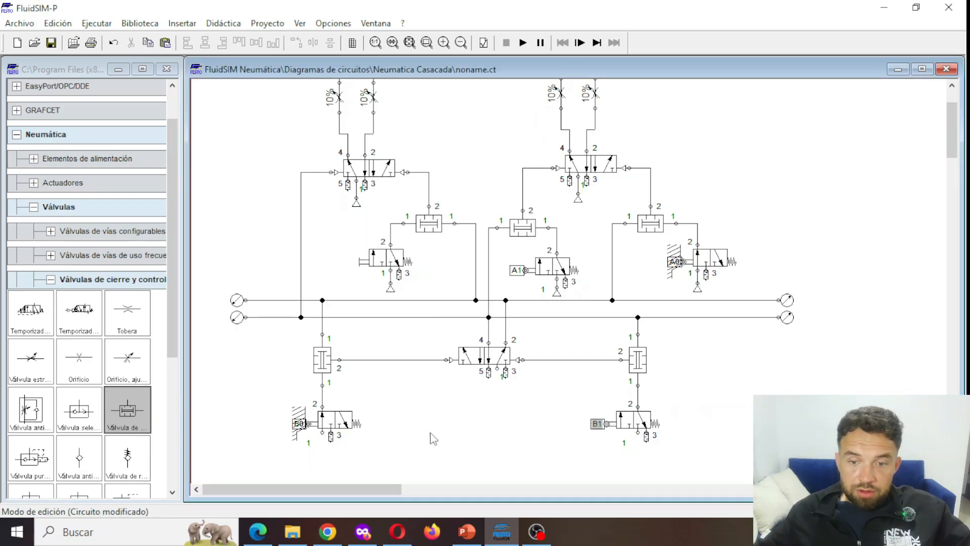
Add a compressed air source to port 1 of both the B0 and B1 3/2 valves.
{"action": "left_click", "coordinate": [50, 234]}
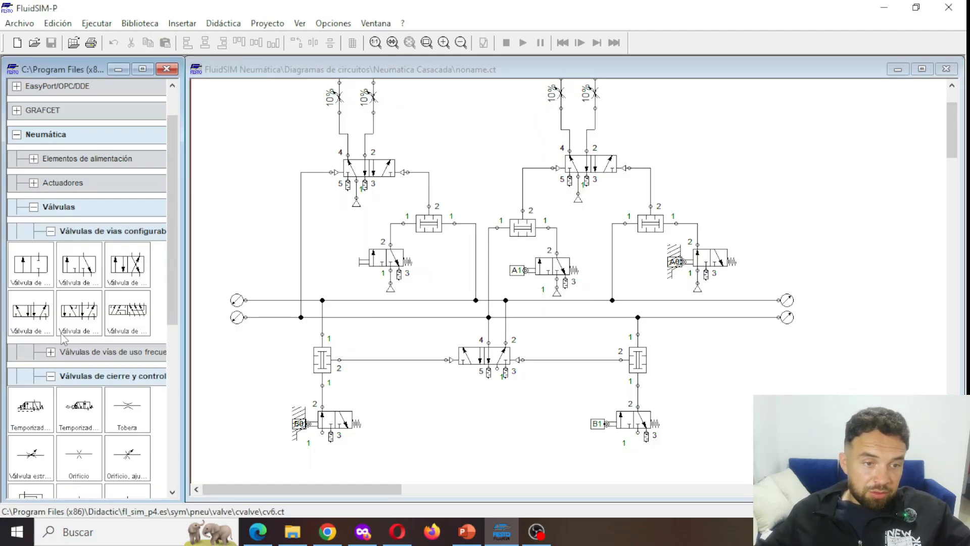
{"action": "left_click", "coordinate": [50, 231]}
{"action": "left_click", "coordinate": [33, 159]}
{"action": "mouse_move", "coordinate": [30, 191]}
{"action": "left_mouse_down"}
{"action": "mouse_move", "coordinate": [307, 451]}
{"action": "mouse_move", "coordinate": [322, 438]}
{"action": "left_mouse_up"}
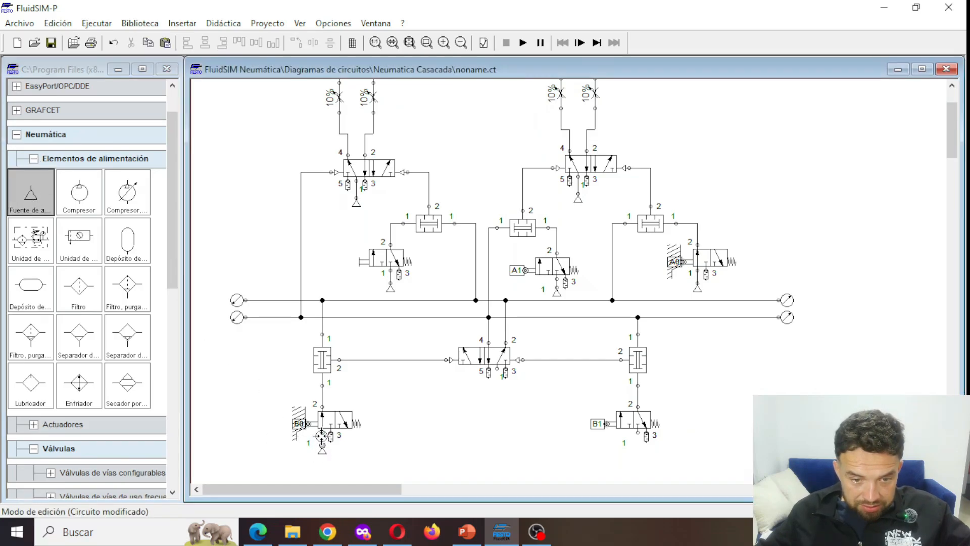
{"action": "left_click_drag", "start_coordinate": [38, 196], "coordinate": [631, 455]}
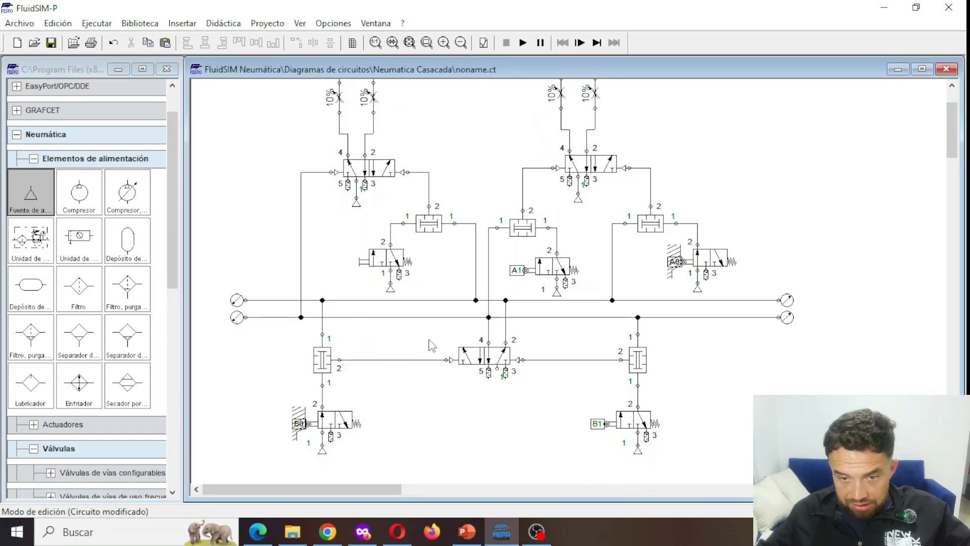
Move the group 5/2 valve and both of its two-pressure valves slightly up toward the group lines.
{"action": "left_click_drag", "start_coordinate": [494, 350], "coordinate": [494, 336]}
{"action": "left_click_drag", "start_coordinate": [638, 360], "coordinate": [637, 347]}
{"action": "left_click_drag", "start_coordinate": [320, 355], "coordinate": [320, 339]}
Move the B0 valve and its compressed air source up, closer to the left two-pressure valve.
{"action": "left_click_drag", "start_coordinate": [329, 420], "coordinate": [330, 398]}
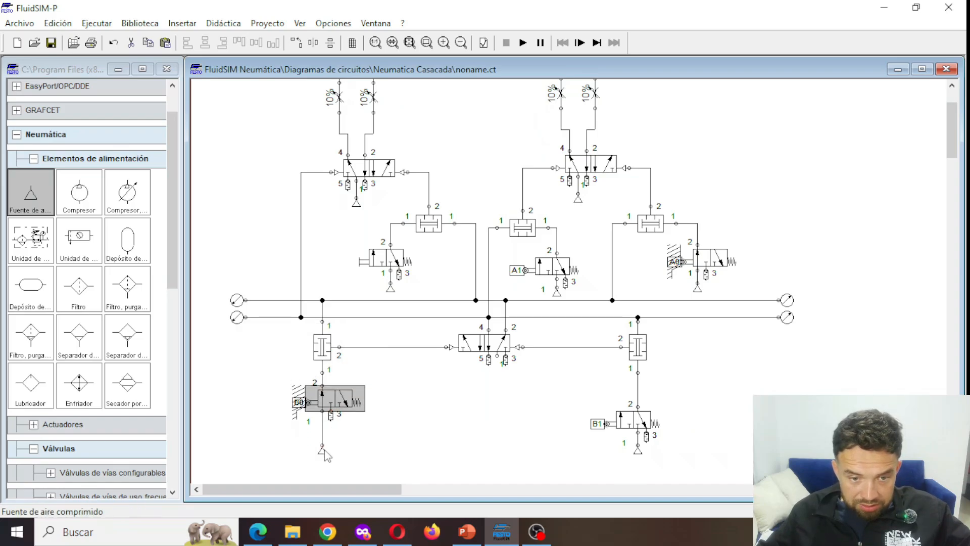
{"action": "left_click", "coordinate": [322, 450]}
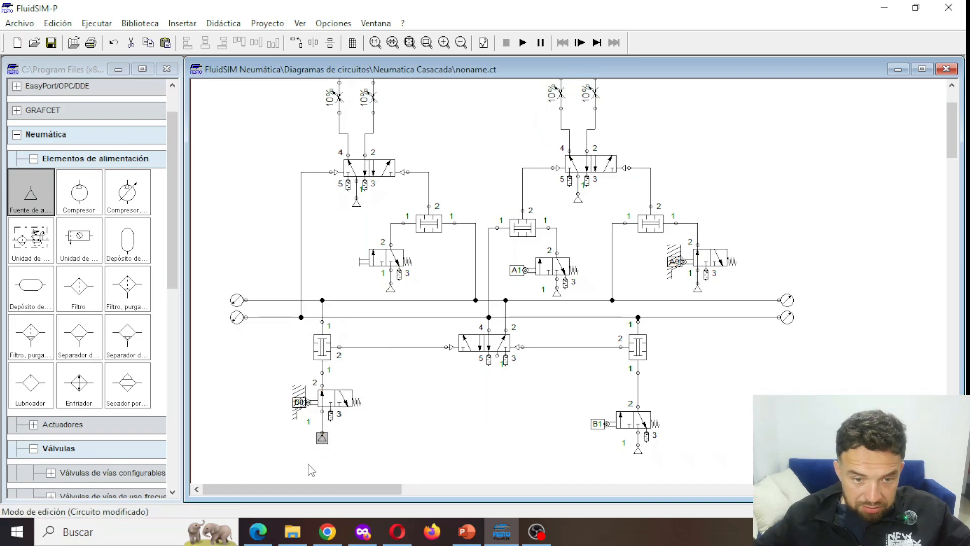
{"action": "left_click", "coordinate": [308, 465]}
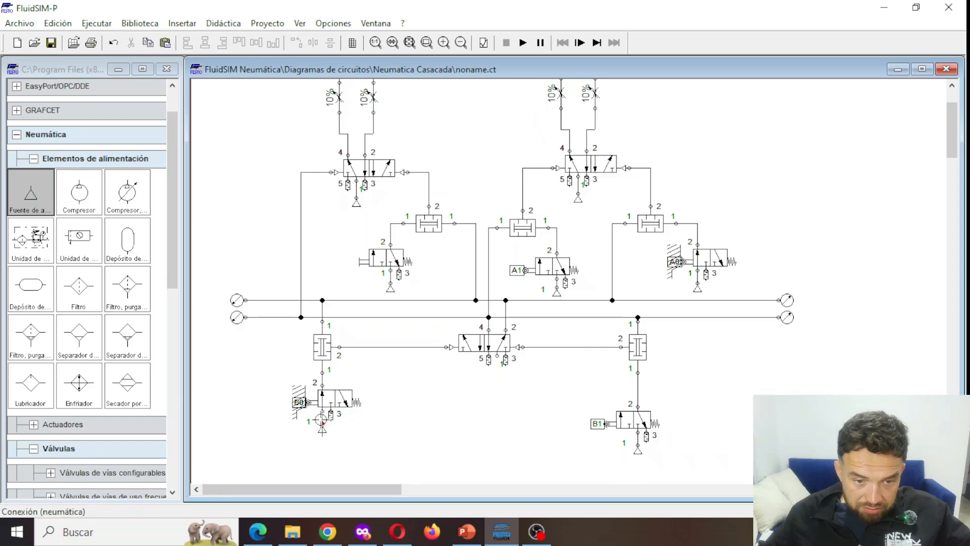
{"action": "left_click", "coordinate": [322, 424]}
Align the B1 valve level with the B0 valve and reconnect its output to the right two-pressure valve's lower input.
{"action": "left_click", "coordinate": [461, 489]}
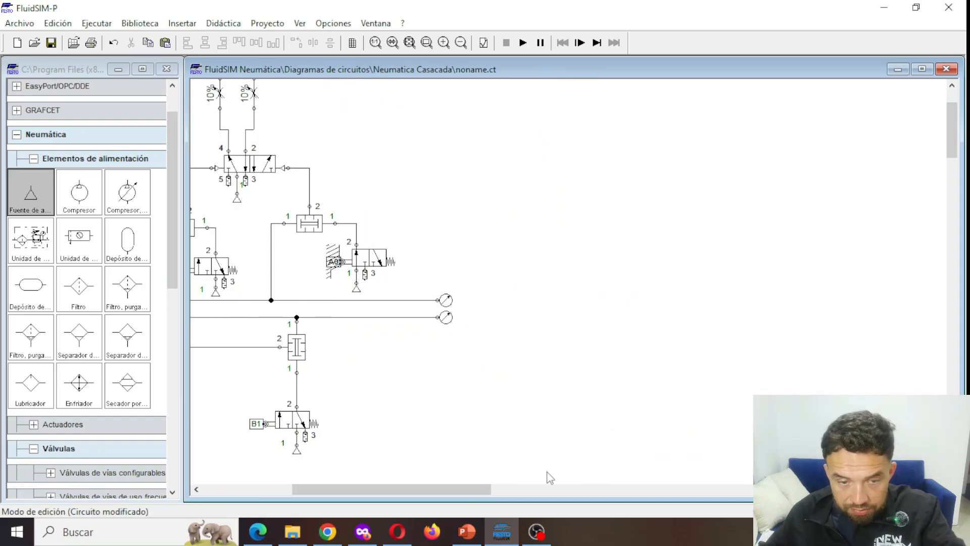
{"action": "left_click_drag", "start_coordinate": [407, 489], "coordinate": [320, 493]}
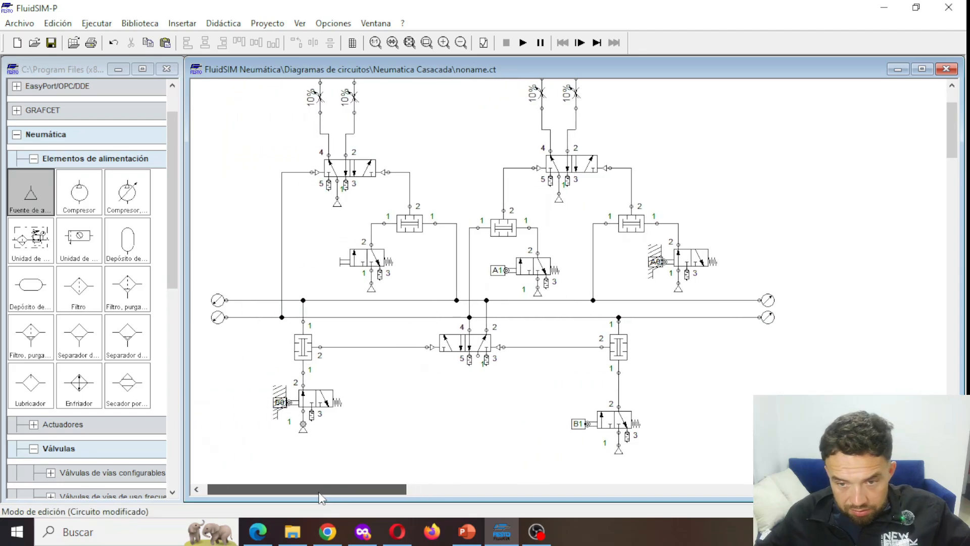
{"action": "left_click", "coordinate": [614, 420]}
{"action": "left_click", "coordinate": [309, 399], "text": "shift"}
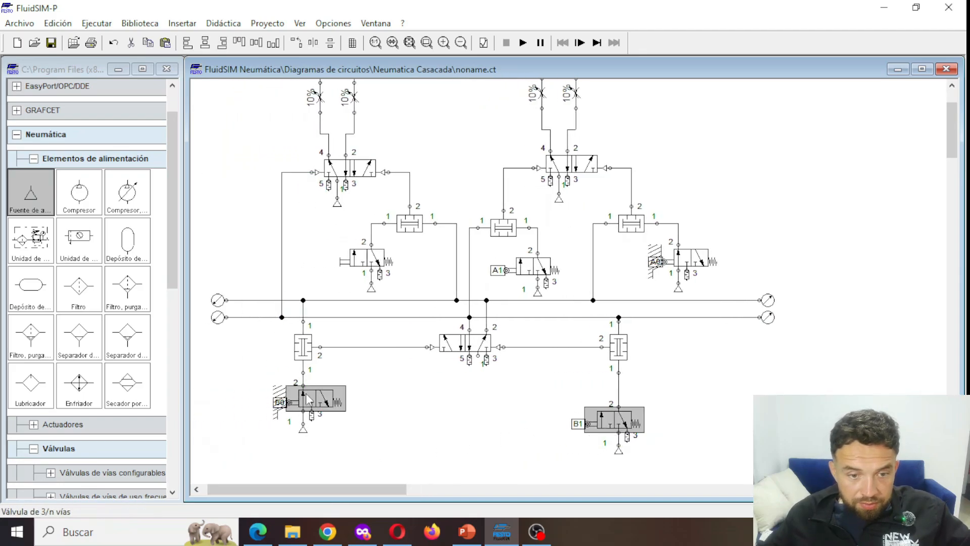
{"action": "left_click", "coordinate": [244, 43]}
{"action": "left_click", "coordinate": [684, 469]}
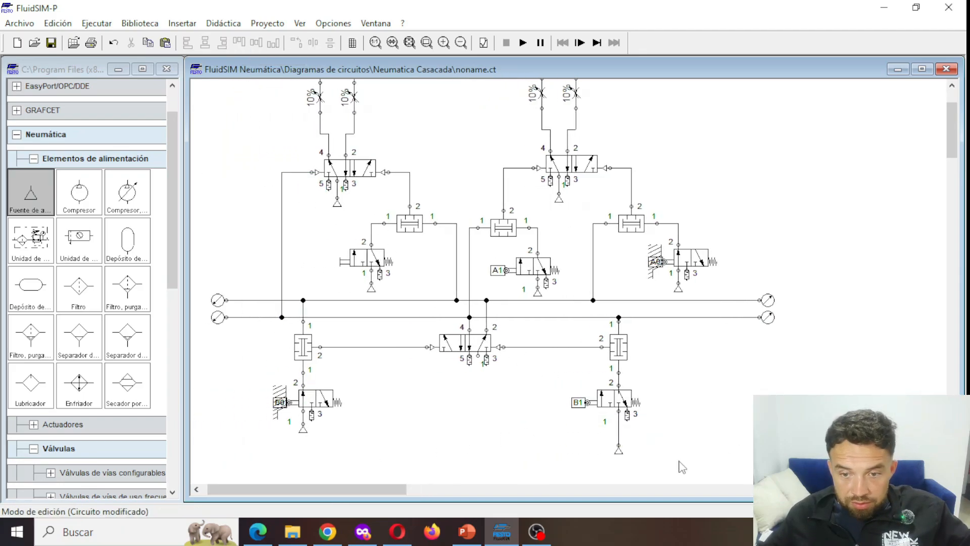
{"action": "left_click_drag", "start_coordinate": [619, 385], "coordinate": [618, 373]}
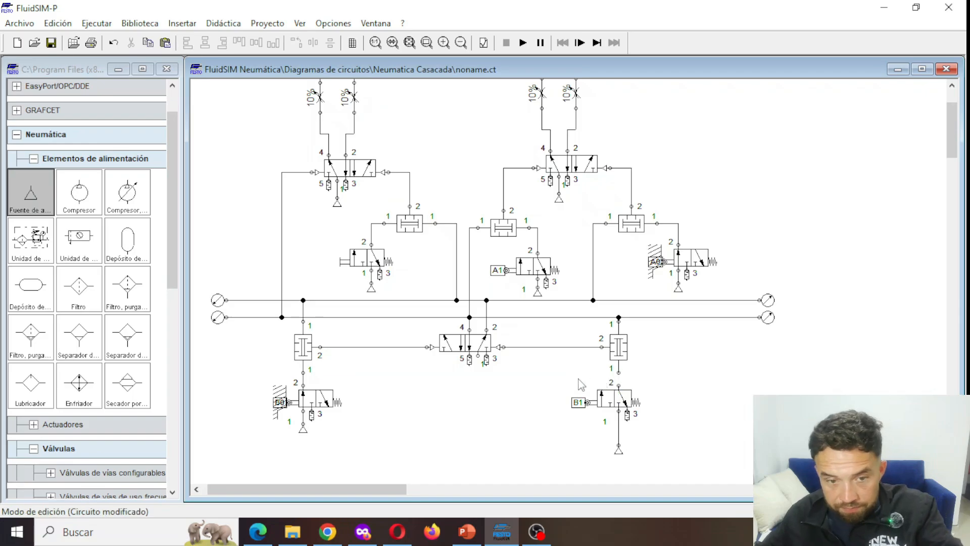
{"action": "left_click_drag", "start_coordinate": [302, 378], "coordinate": [302, 373]}
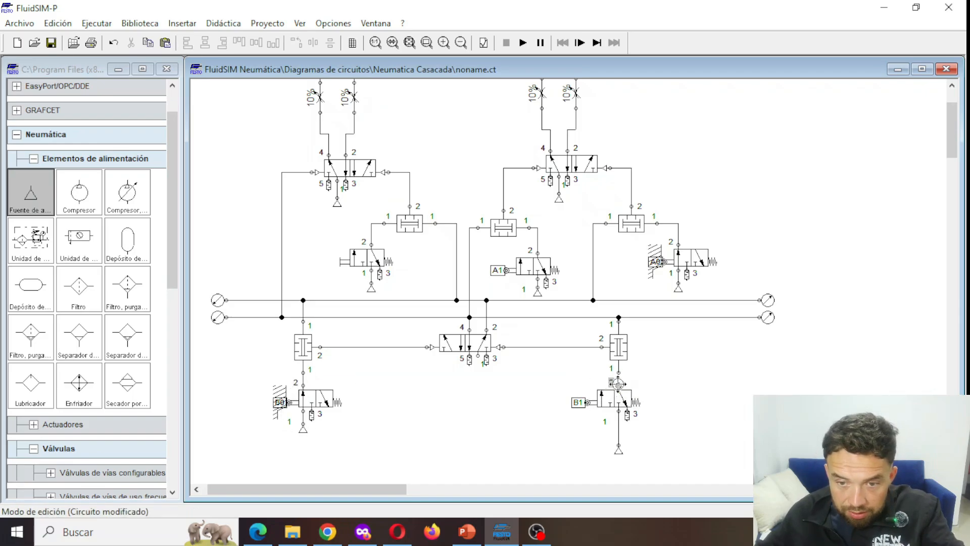
Align the B1 valve's compressed air source level with the B0 source and reconnect it to port 1 of the B1 valve.
{"action": "left_click", "coordinate": [618, 435]}
{"action": "key", "text": "Delete"}
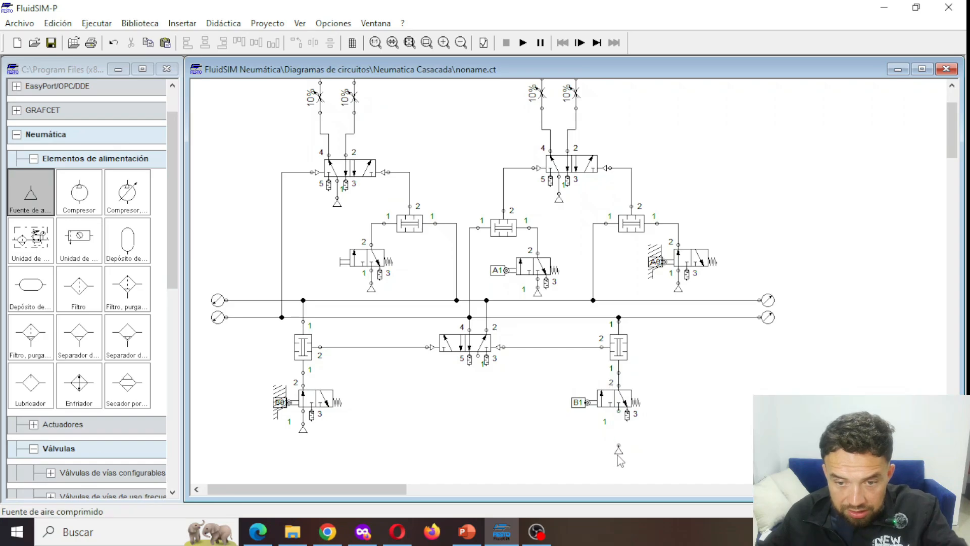
{"action": "left_click", "coordinate": [619, 450]}
{"action": "left_click_drag", "start_coordinate": [302, 434], "coordinate": [302, 432]}
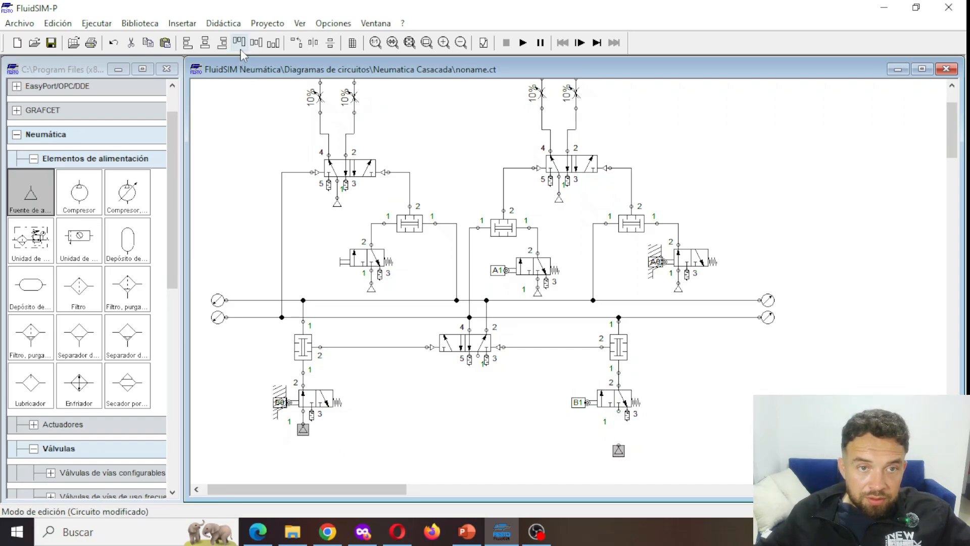
{"action": "left_click_drag", "start_coordinate": [618, 423], "coordinate": [618, 411]}
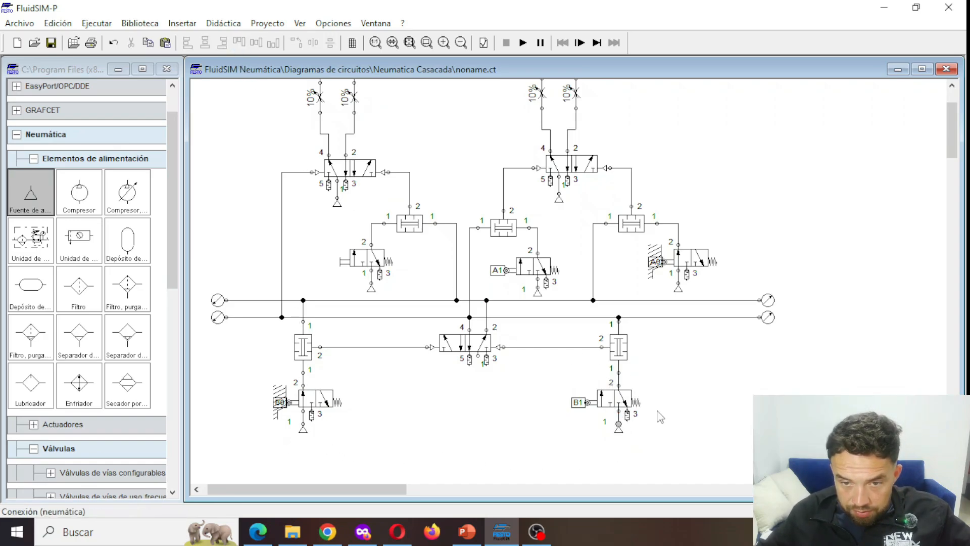
{"action": "scroll", "coordinate": [410, 337], "scroll_direction": "up", "scroll_amount": 3}
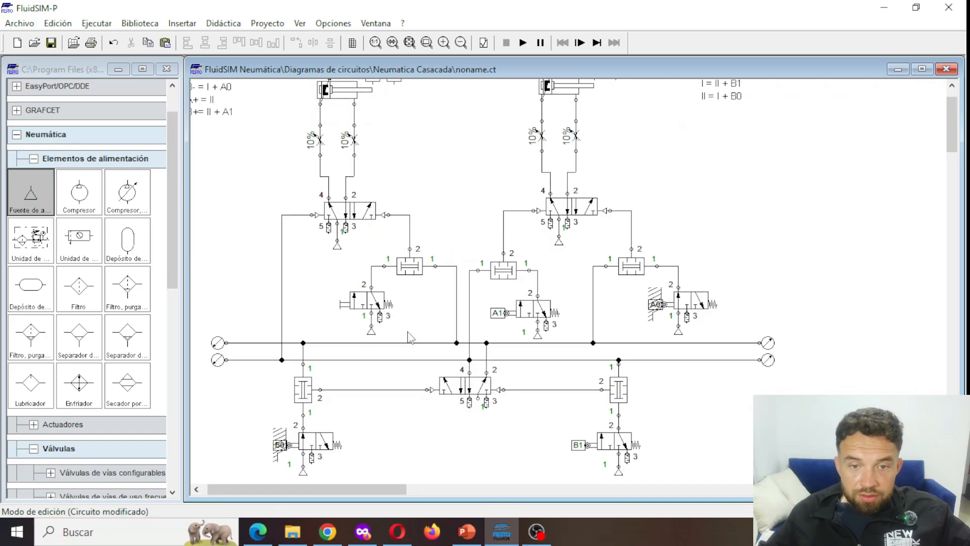
{"action": "scroll", "coordinate": [399, 374], "scroll_direction": "down", "scroll_amount": 3}
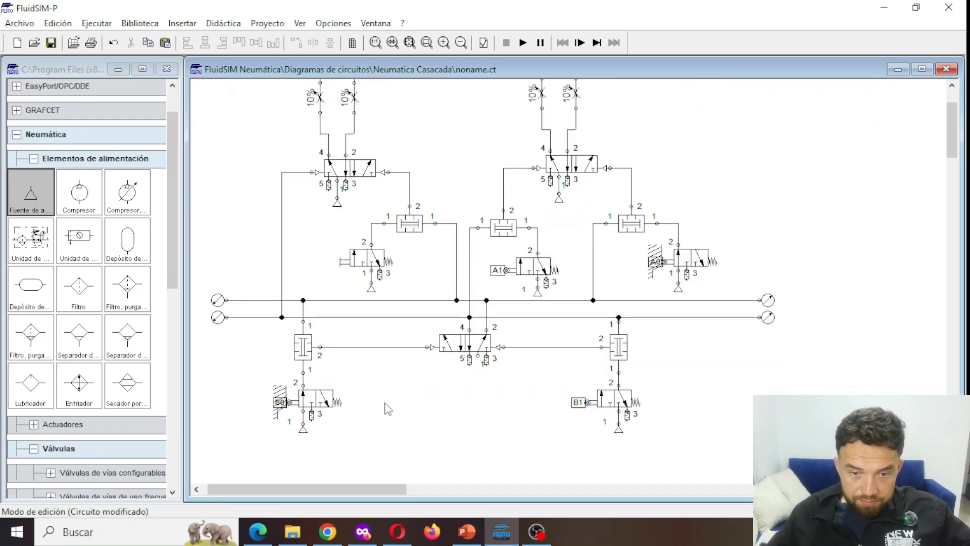
{"action": "scroll", "coordinate": [617, 412], "scroll_direction": "up", "scroll_amount": 3}
{"action": "scroll", "coordinate": [618, 412], "scroll_direction": "down", "scroll_amount": 3}
{"action": "scroll", "coordinate": [437, 191], "scroll_direction": "up", "scroll_amount": 2}
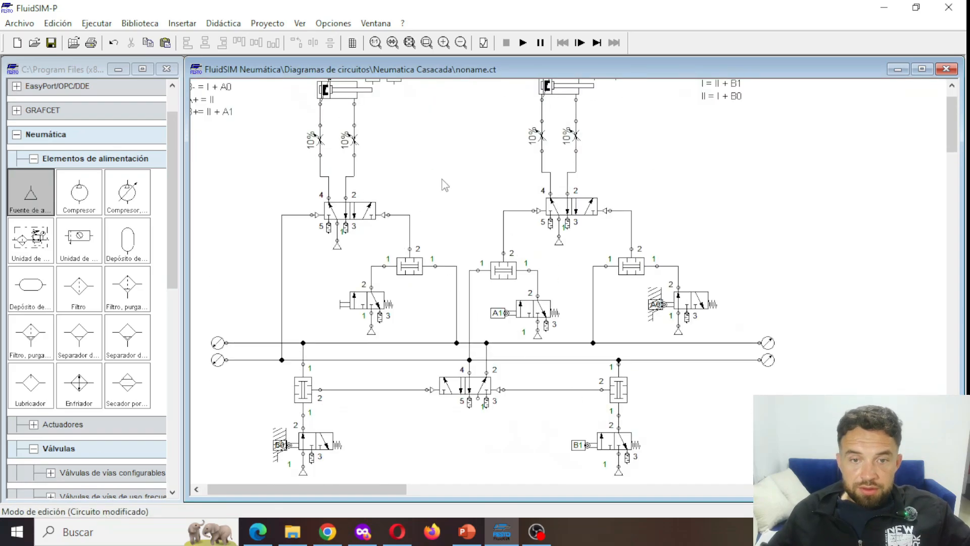
Place a state diagram (Diagrama de estado) from the Otros library in the empty area beside cylinder B.
{"action": "scroll", "coordinate": [523, 71], "scroll_direction": "up", "scroll_amount": 2}
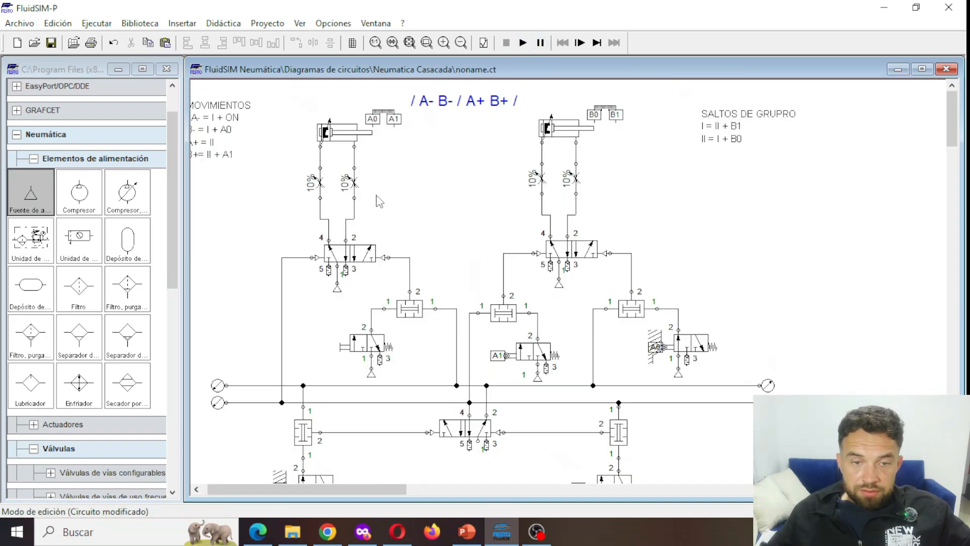
{"action": "left_click", "coordinate": [38, 157]}
{"action": "scroll", "coordinate": [42, 340], "scroll_direction": "up", "scroll_amount": 3}
{"action": "left_click", "coordinate": [16, 183]}
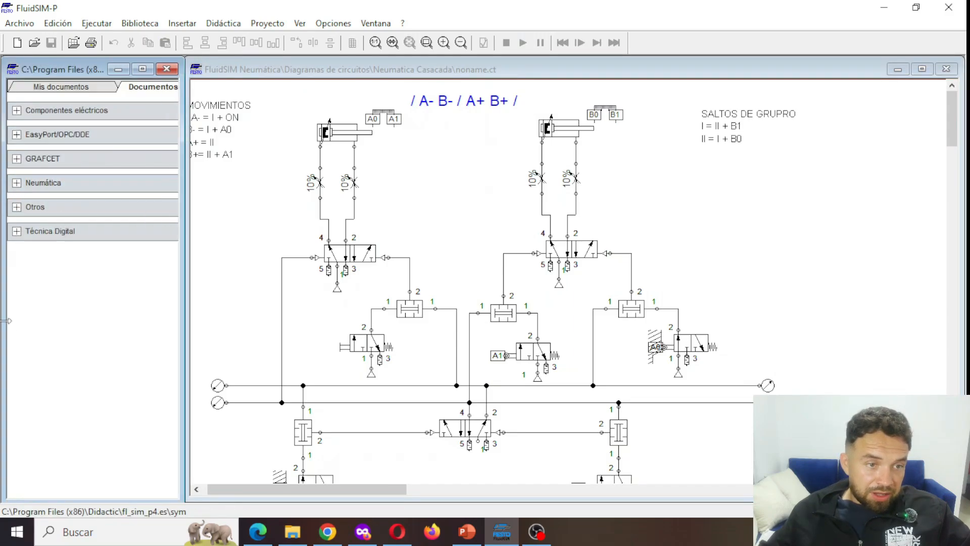
{"action": "left_click", "coordinate": [17, 232]}
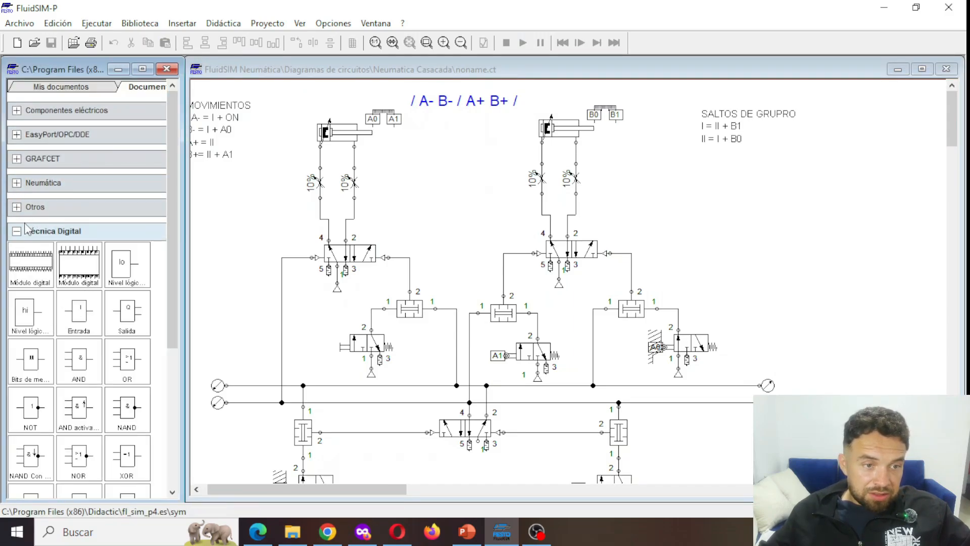
{"action": "left_click", "coordinate": [17, 231]}
{"action": "left_click", "coordinate": [17, 207]}
{"action": "left_click_drag", "start_coordinate": [34, 246], "coordinate": [788, 209]}
Assign cylinder A to the state diagram, plotting its displacement (Desplazamiento) in red.
{"action": "left_click_drag", "start_coordinate": [360, 138], "coordinate": [687, 172]}
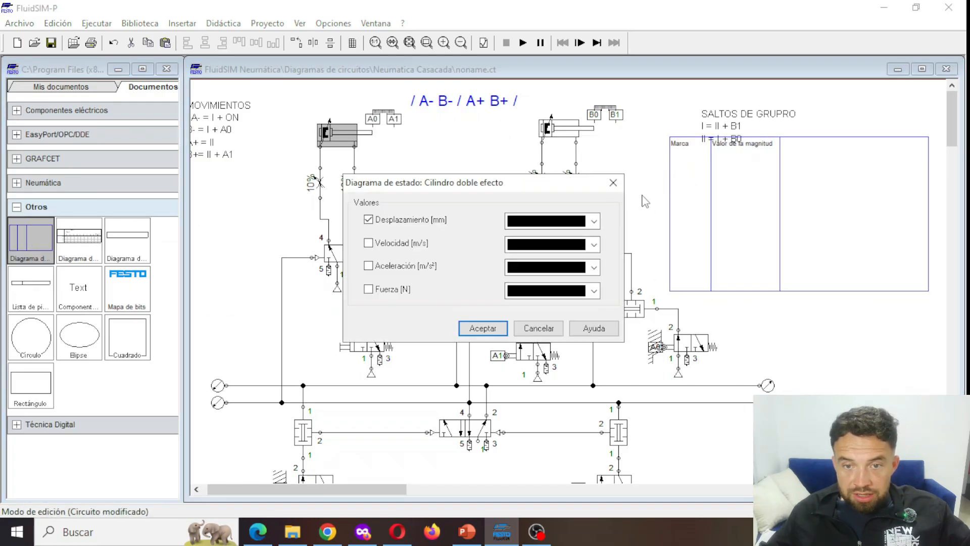
{"action": "left_click", "coordinate": [594, 220]}
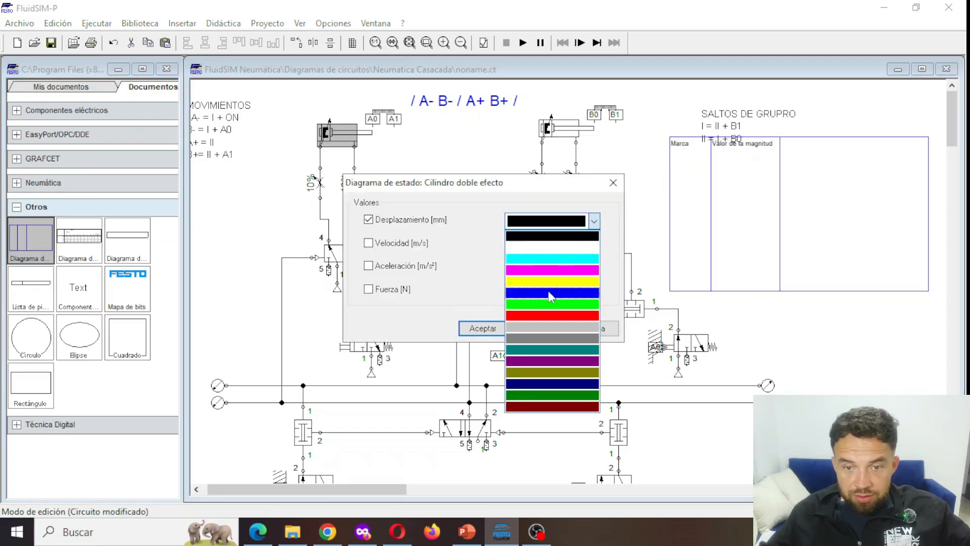
{"action": "left_click", "coordinate": [566, 317]}
{"action": "left_click", "coordinate": [483, 328]}
Assign cylinder B to the state diagram, plotting its displacement (Desplazamiento) in magenta.
{"action": "left_click_drag", "start_coordinate": [568, 132], "coordinate": [690, 224]}
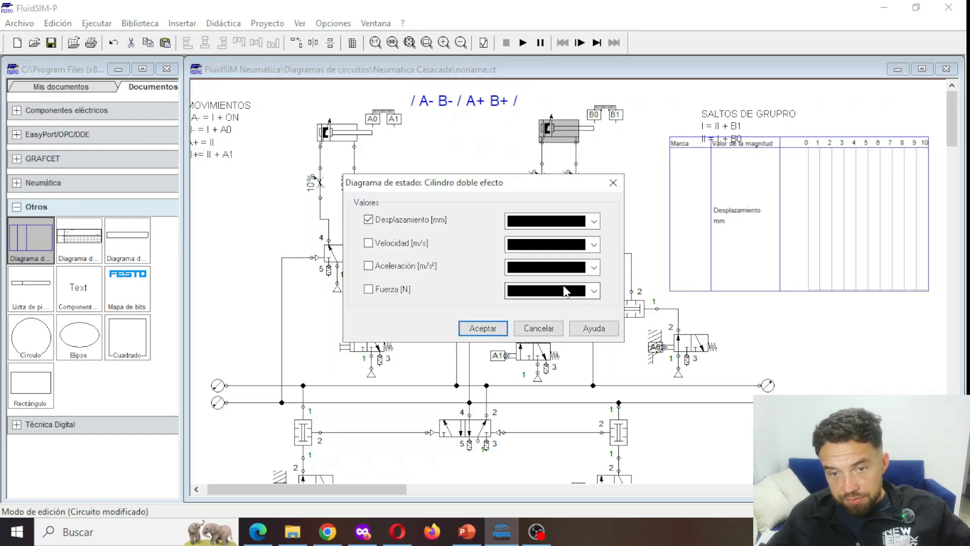
{"action": "left_click", "coordinate": [595, 221]}
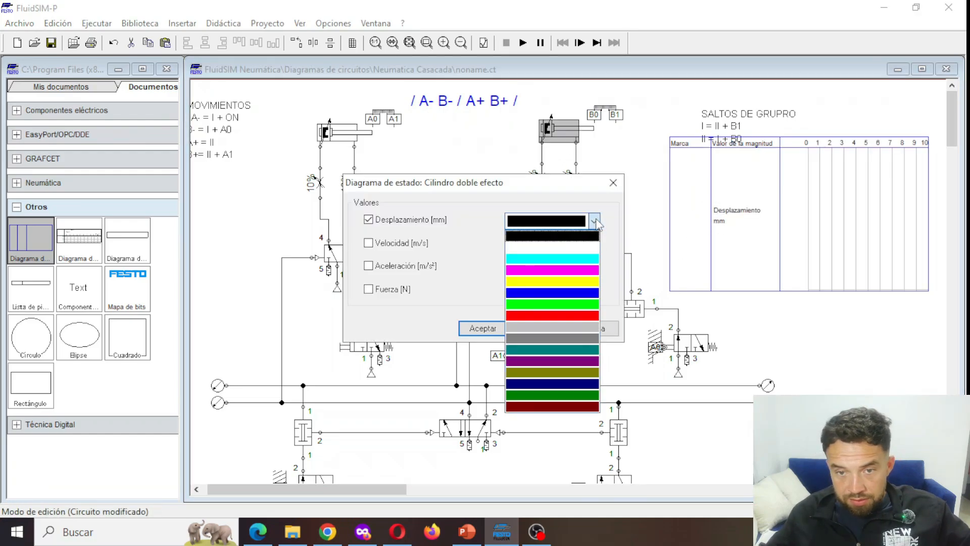
{"action": "left_click", "coordinate": [558, 270]}
{"action": "left_click", "coordinate": [500, 328]}
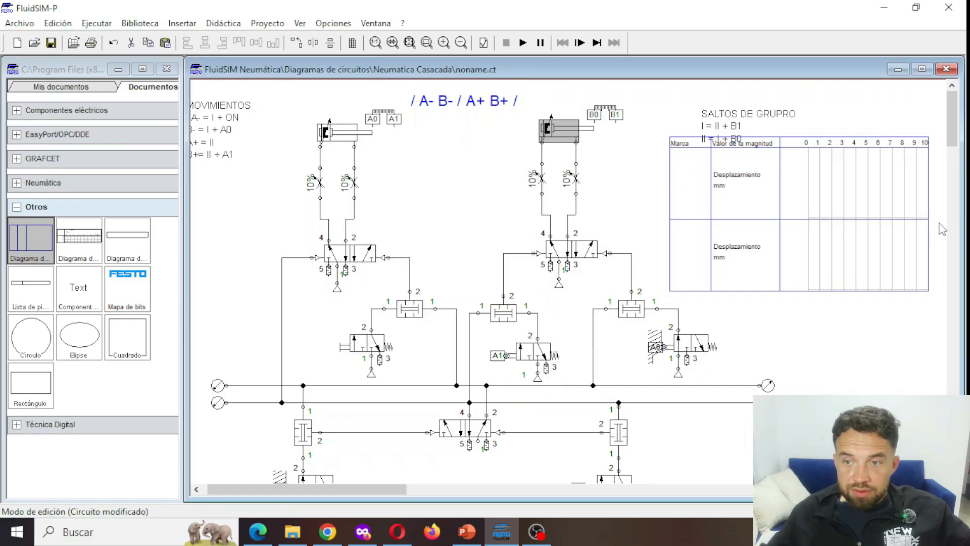
Shrink the state diagram, move the SALTOS DE GRUPRO text up, and place the diagram below the text.
{"action": "left_click_drag", "start_coordinate": [926, 287], "coordinate": [854, 231]}
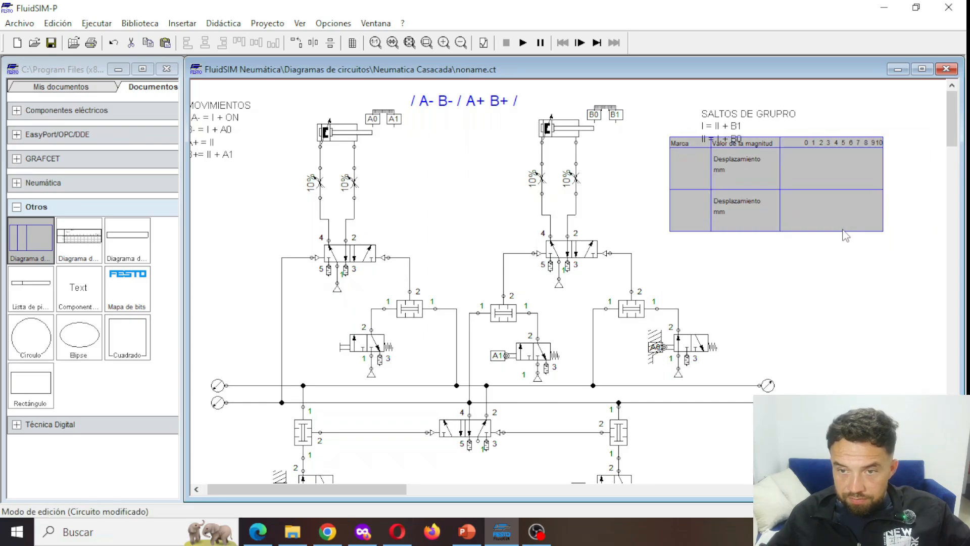
{"action": "left_click_drag", "start_coordinate": [727, 127], "coordinate": [716, 109]}
{"action": "left_click_drag", "start_coordinate": [734, 185], "coordinate": [718, 224]}
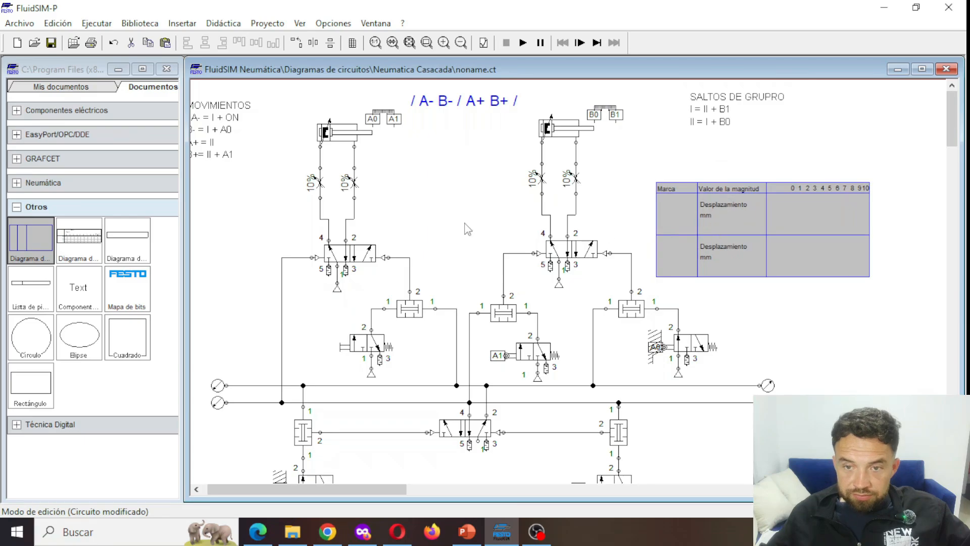
Try to start the simulation of the circuit.
{"action": "scroll", "coordinate": [331, 195], "scroll_direction": "down", "scroll_amount": 1}
{"action": "scroll", "coordinate": [354, 147], "scroll_direction": "up", "scroll_amount": 1}
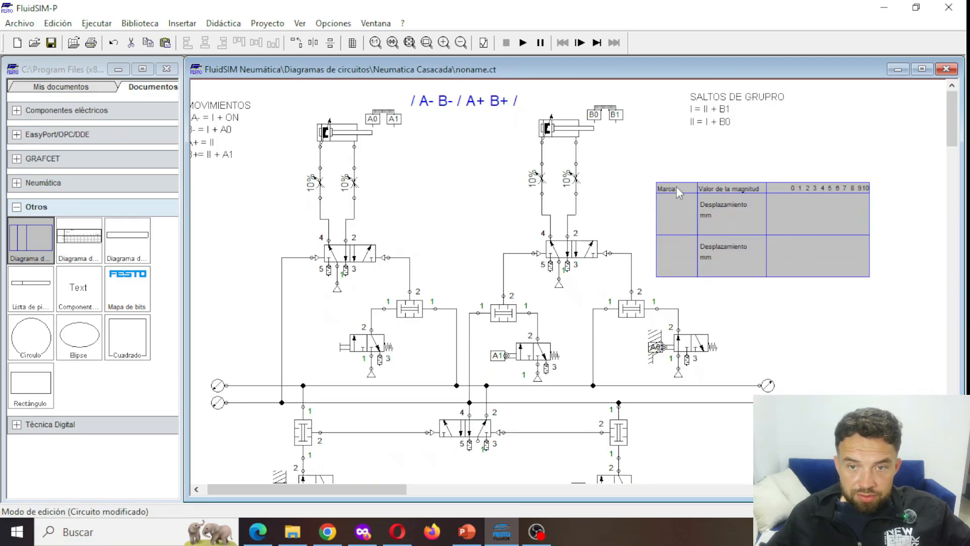
{"action": "left_click", "coordinate": [528, 45]}
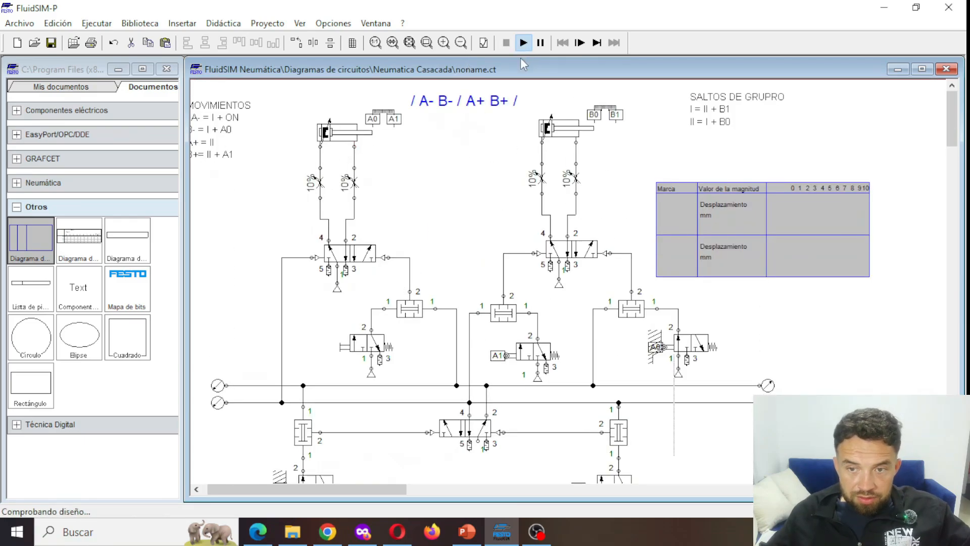
{"action": "key", "text": "Return"}
Check the connections from the two lower two-pressure valves to the group lines and around the group 5/2 valve.
{"action": "scroll", "coordinate": [537, 413], "scroll_direction": "down", "scroll_amount": 1}
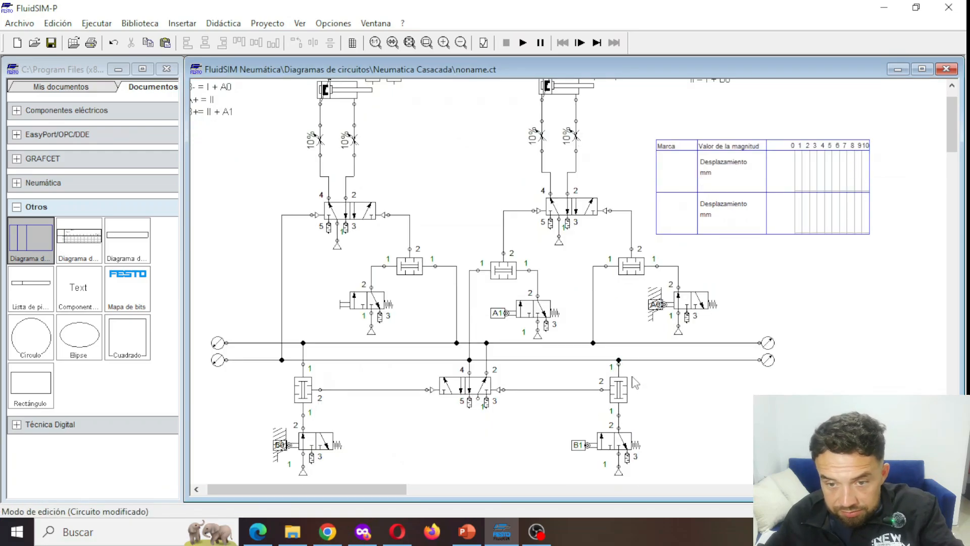
{"action": "left_click", "coordinate": [621, 400]}
{"action": "left_click_drag", "start_coordinate": [620, 397], "coordinate": [619, 393]}
{"action": "left_click", "coordinate": [618, 360]}
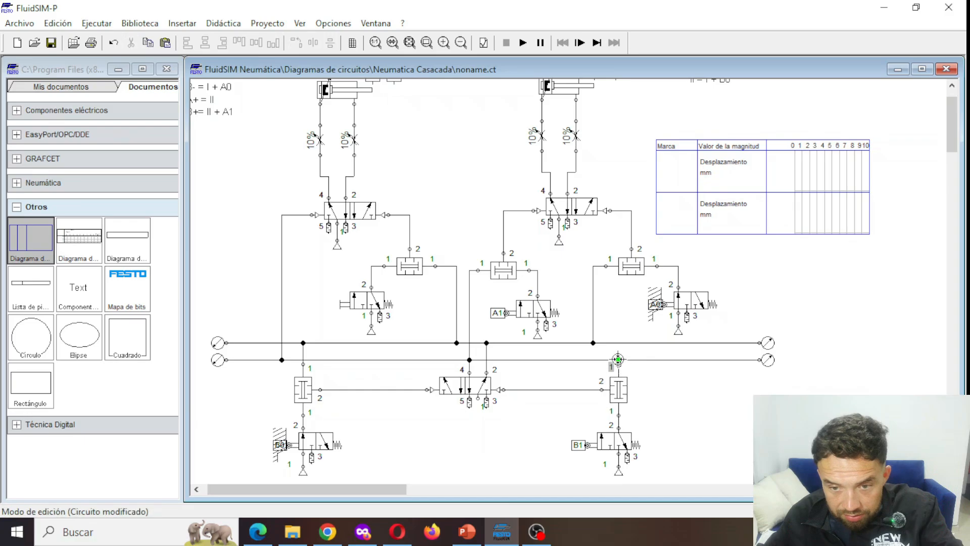
{"action": "scroll", "coordinate": [305, 399], "scroll_direction": "down", "scroll_amount": 2}
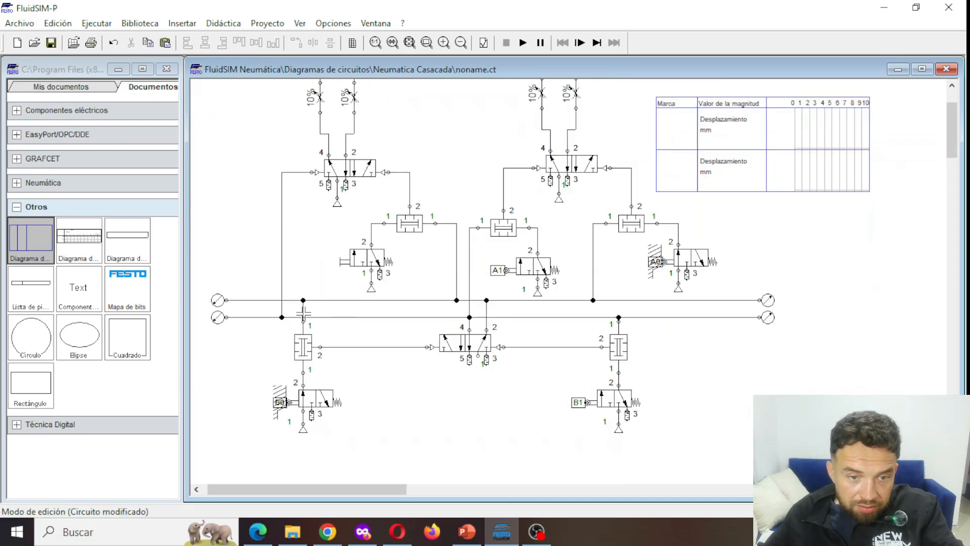
{"action": "left_click_drag", "start_coordinate": [303, 322], "coordinate": [304, 307]}
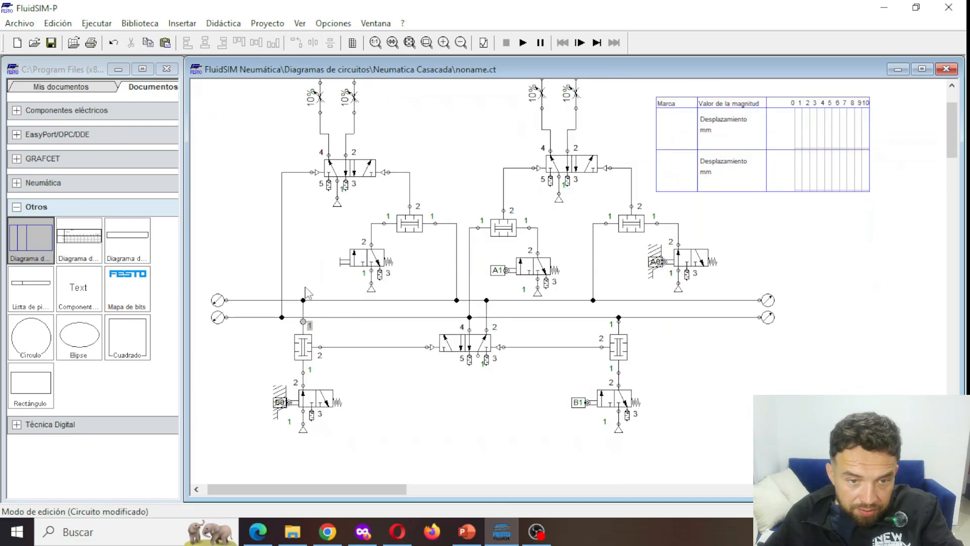
Add a compressed air source below the group 5/2 valve and connect it to the valve's port 1.
{"action": "left_click", "coordinate": [18, 111]}
{"action": "left_click", "coordinate": [18, 110]}
{"action": "left_click", "coordinate": [16, 182]}
{"action": "left_click", "coordinate": [34, 207]}
{"action": "left_click_drag", "start_coordinate": [31, 240], "coordinate": [483, 380]}
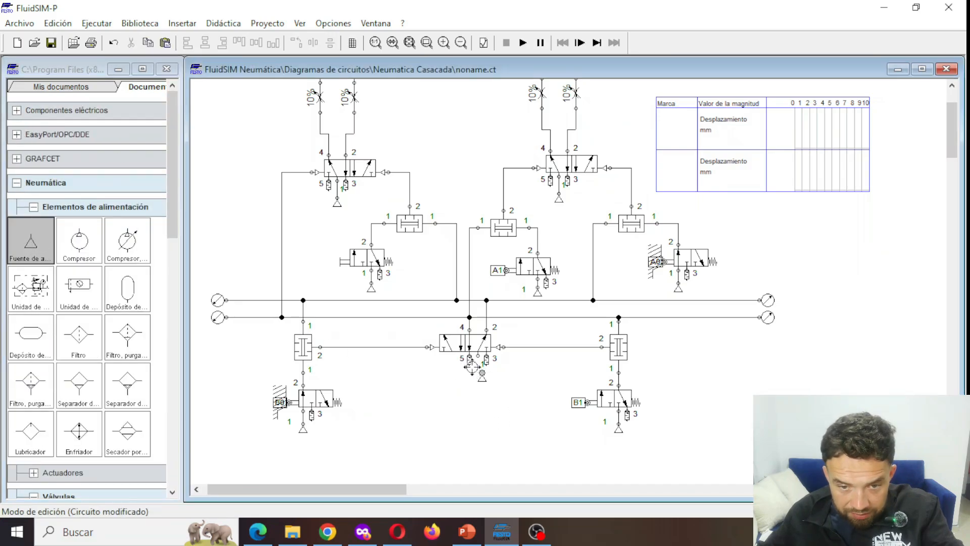
{"action": "left_click_drag", "start_coordinate": [478, 369], "coordinate": [477, 355]}
Run the simulation and actuate the manual 3/2 start valve to cycle both cylinders through the sequence.
{"action": "left_click", "coordinate": [522, 43]}
{"action": "scroll", "coordinate": [484, 288], "scroll_direction": "up", "scroll_amount": 3}
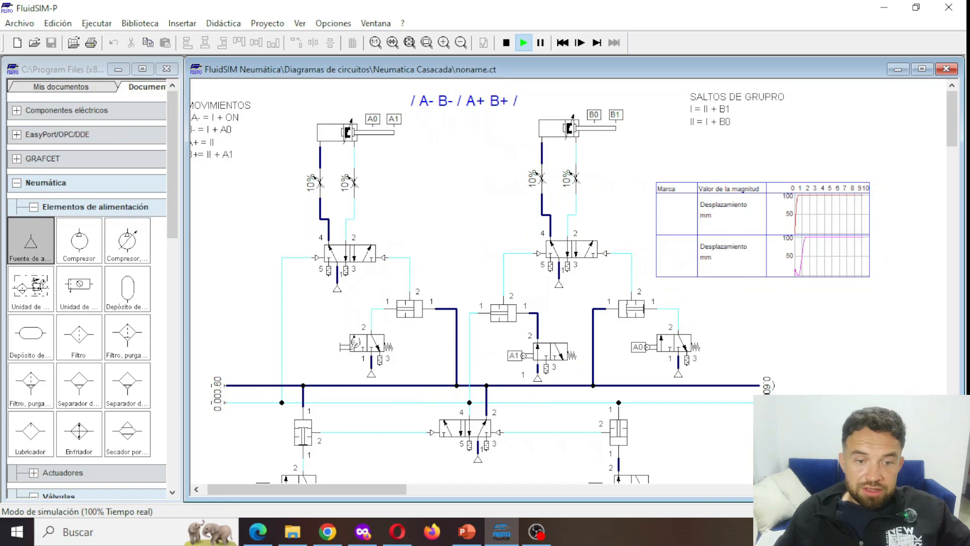
{"action": "left_click", "coordinate": [355, 345]}
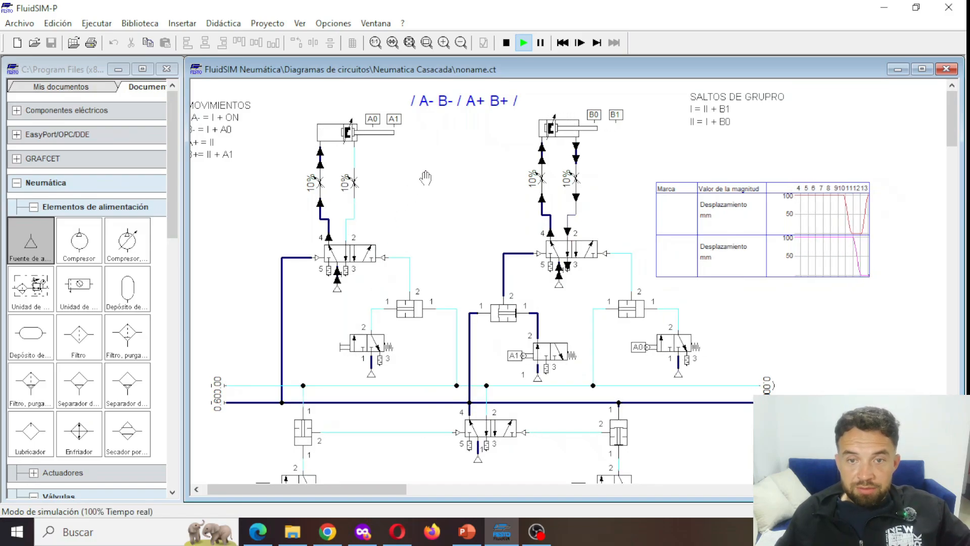
{"action": "left_click", "coordinate": [360, 341]}
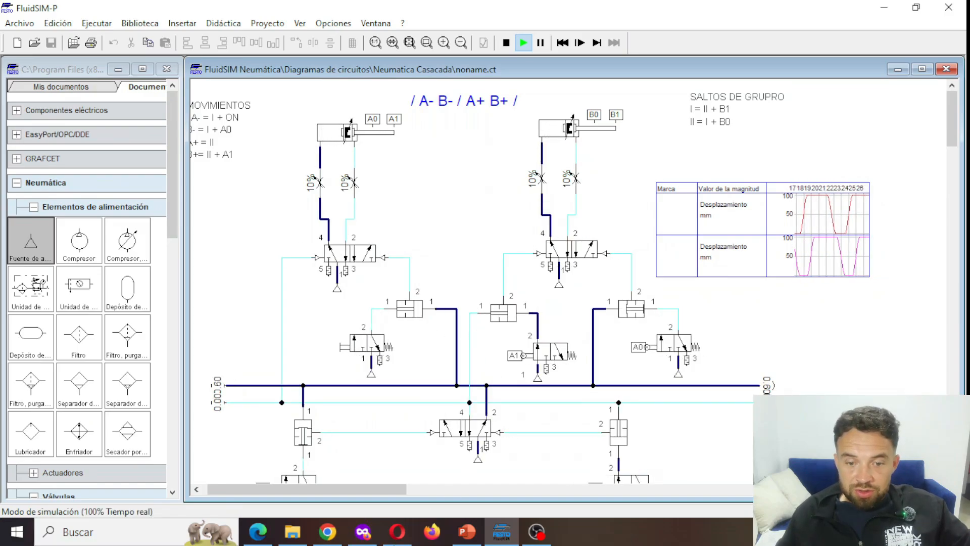
Compare the simulated displacement curves with the Ejercicio 2 movement diagram in PowerPoint, pausing the FluidSIM simulation in between and resuming it.
{"action": "left_click", "coordinate": [467, 531]}
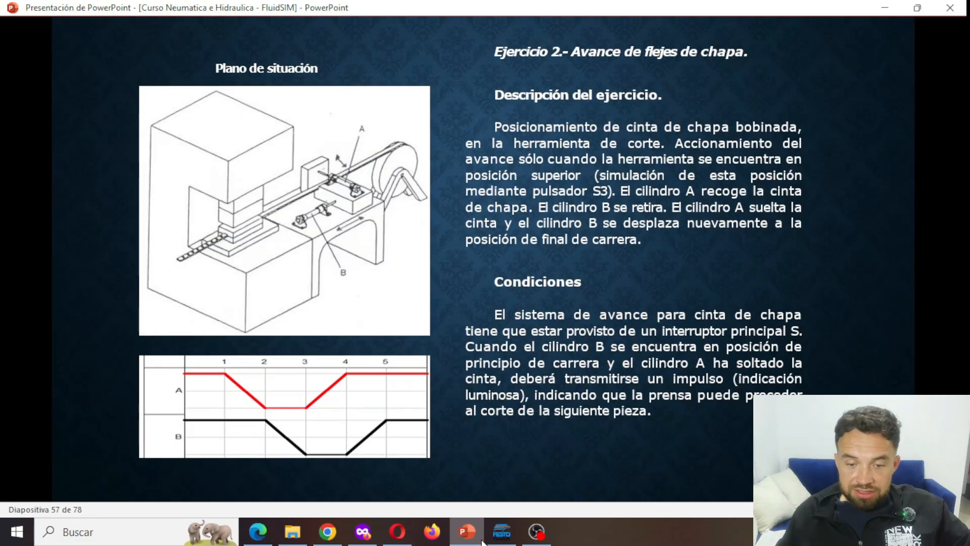
{"action": "left_click", "coordinate": [503, 533]}
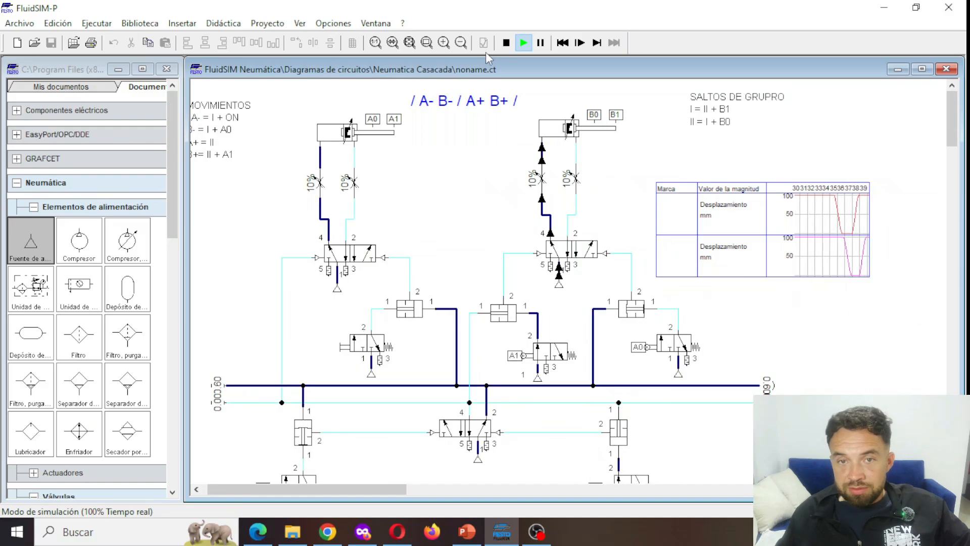
{"action": "left_click", "coordinate": [540, 44]}
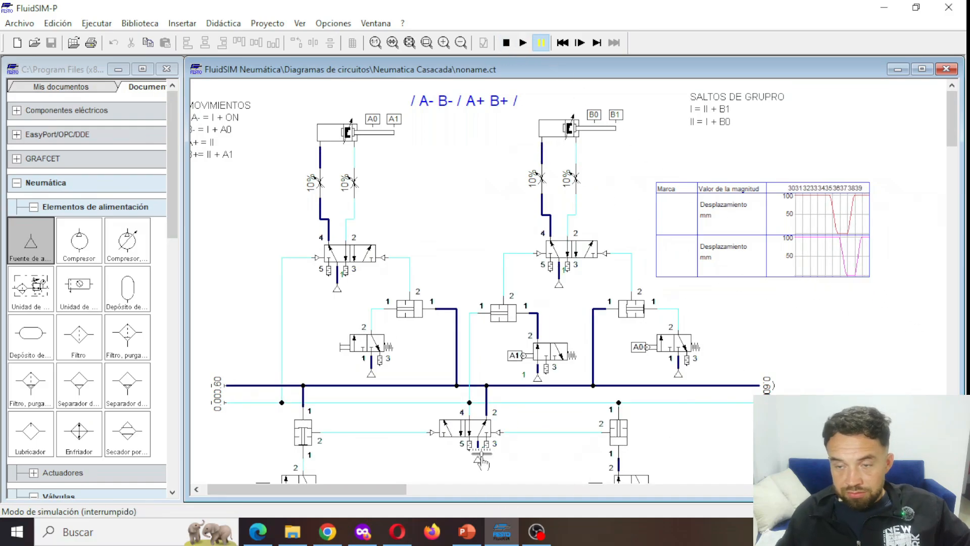
{"action": "left_click", "coordinate": [480, 540]}
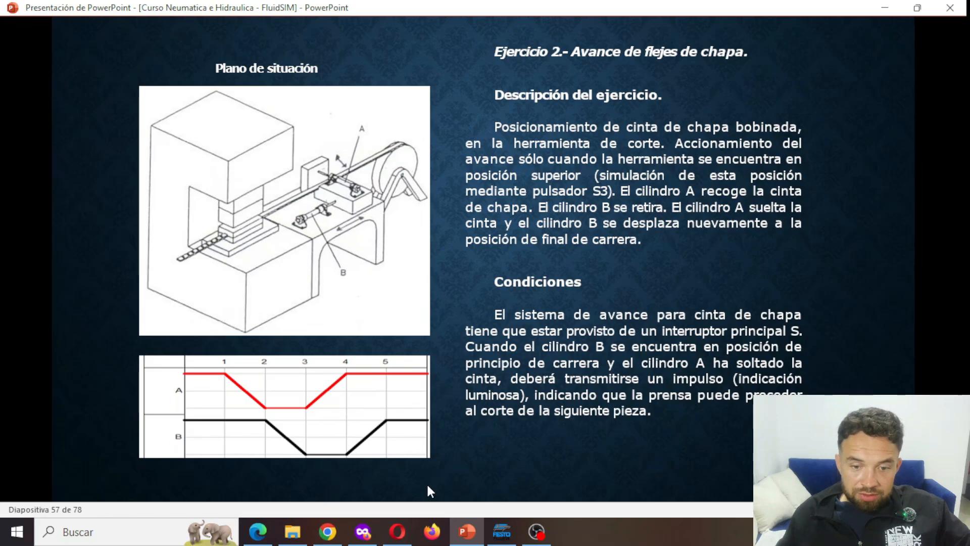
{"action": "left_click", "coordinate": [501, 535]}
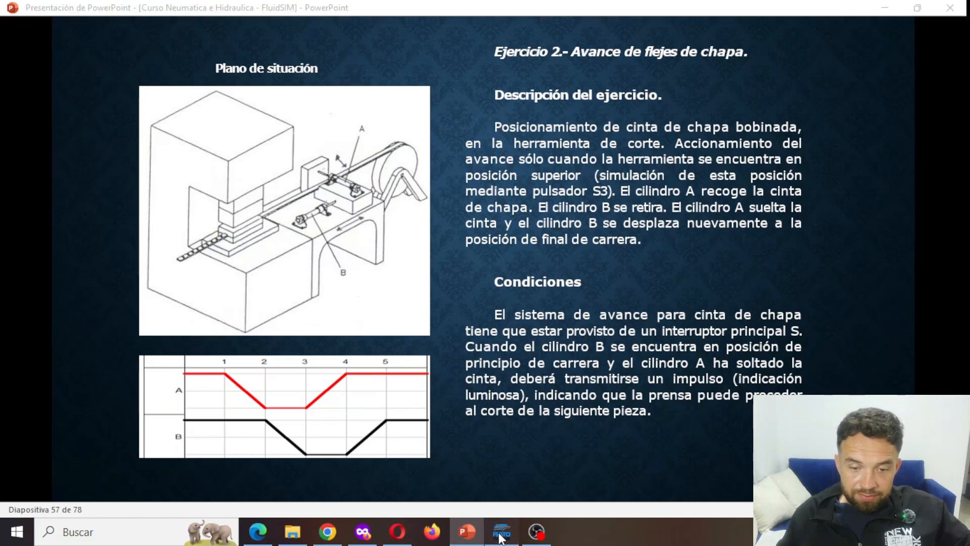
{"action": "left_click", "coordinate": [523, 43]}
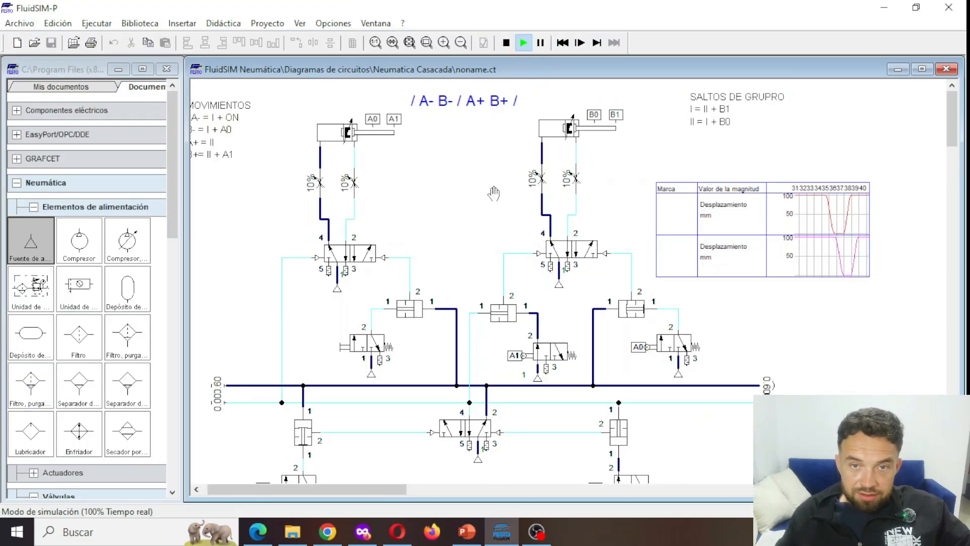